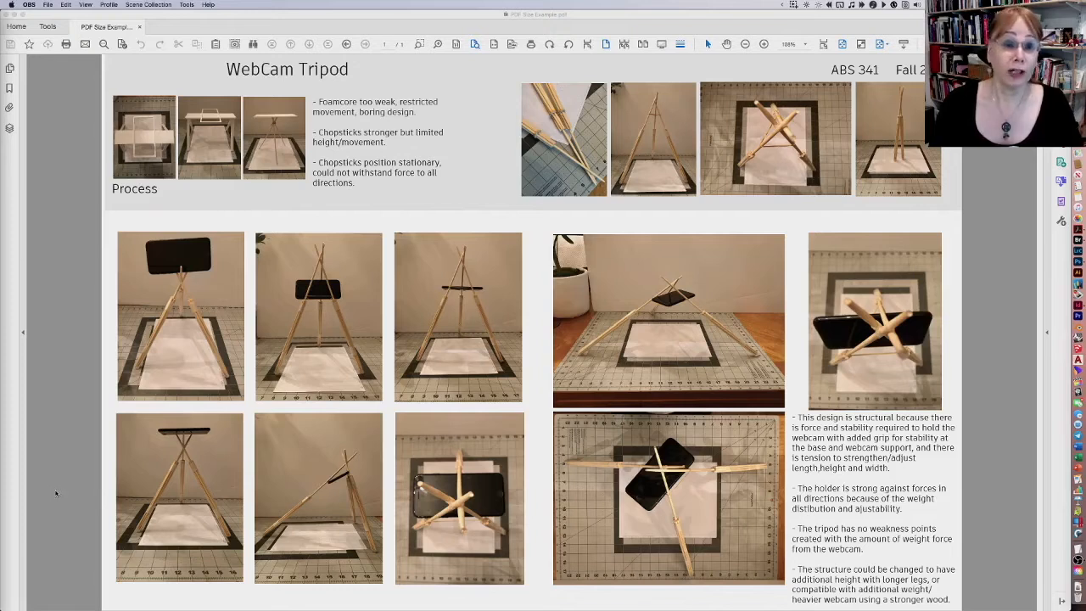
Switch to Path Finder and check the file size of PDF Size Example.pdf.
click(91, 462)
key(super+Tab)
key(super+Tab)
key(super+Tab)
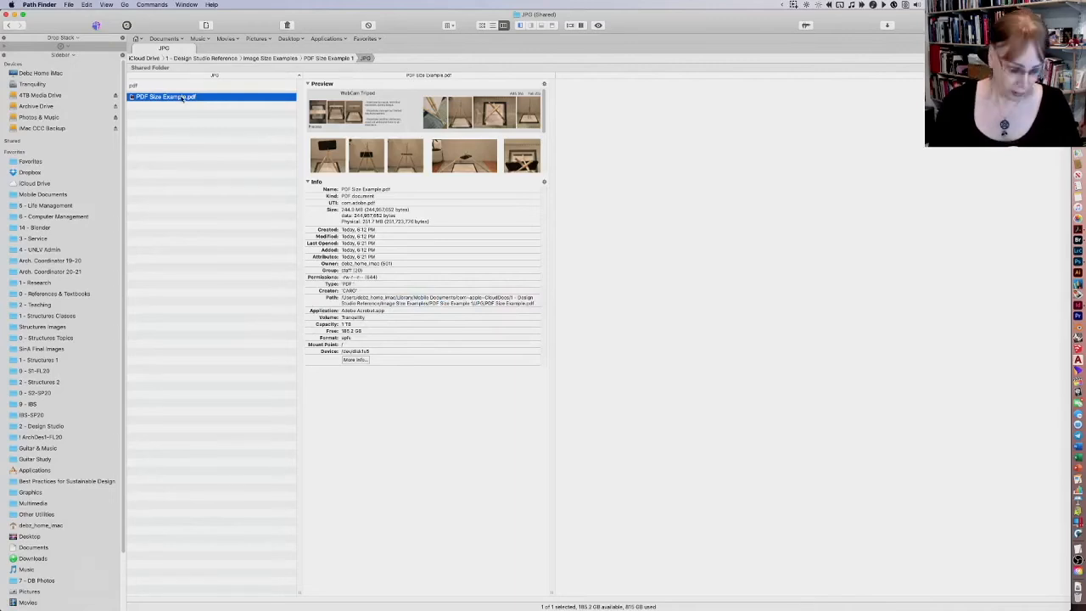
mouse_move(360, 212)
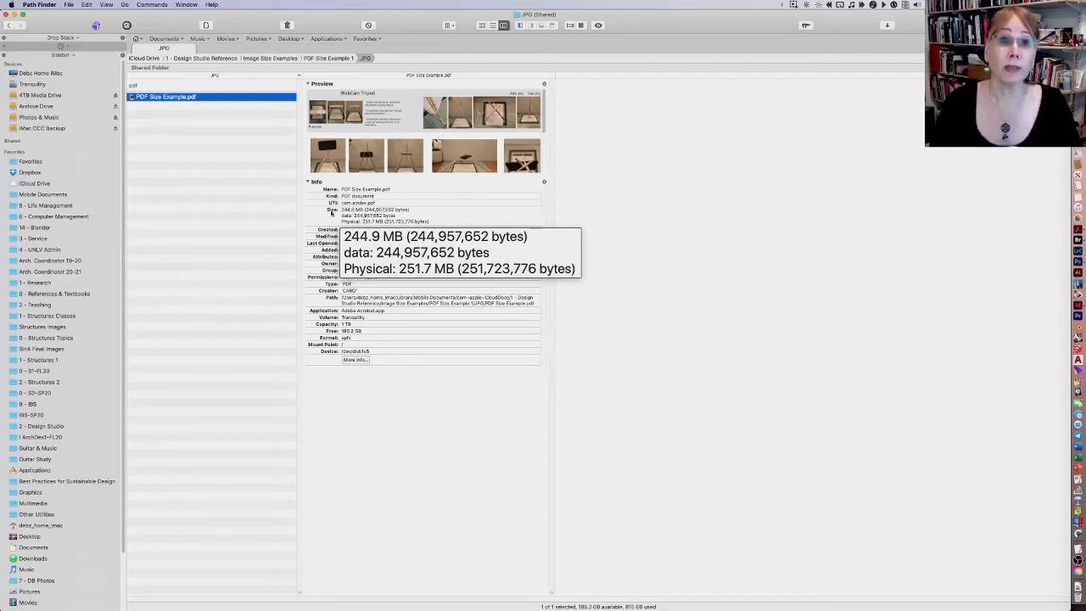
click(178, 188)
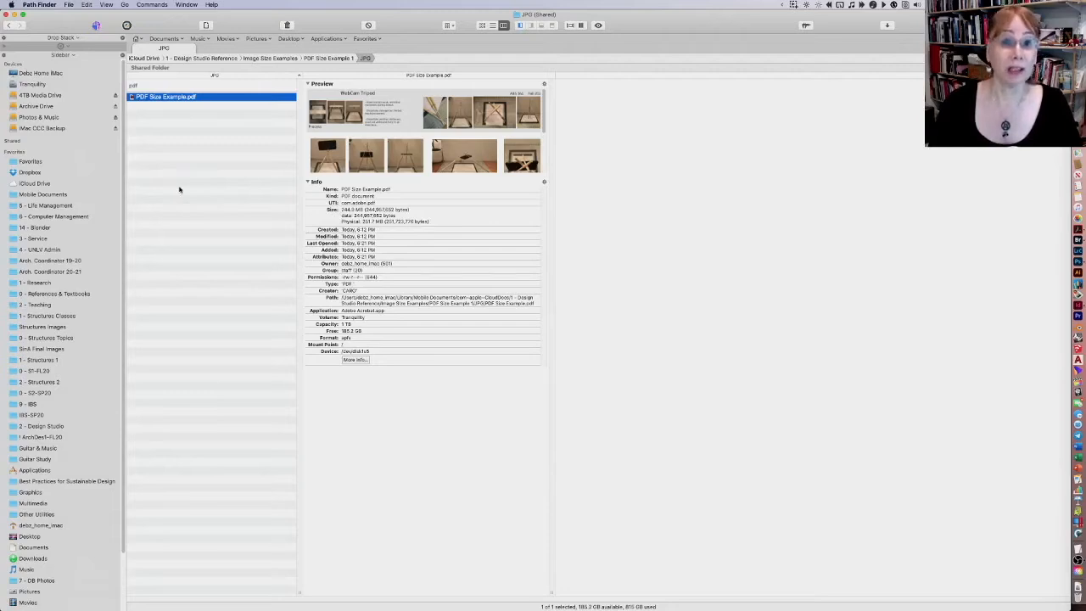
right_click(179, 183)
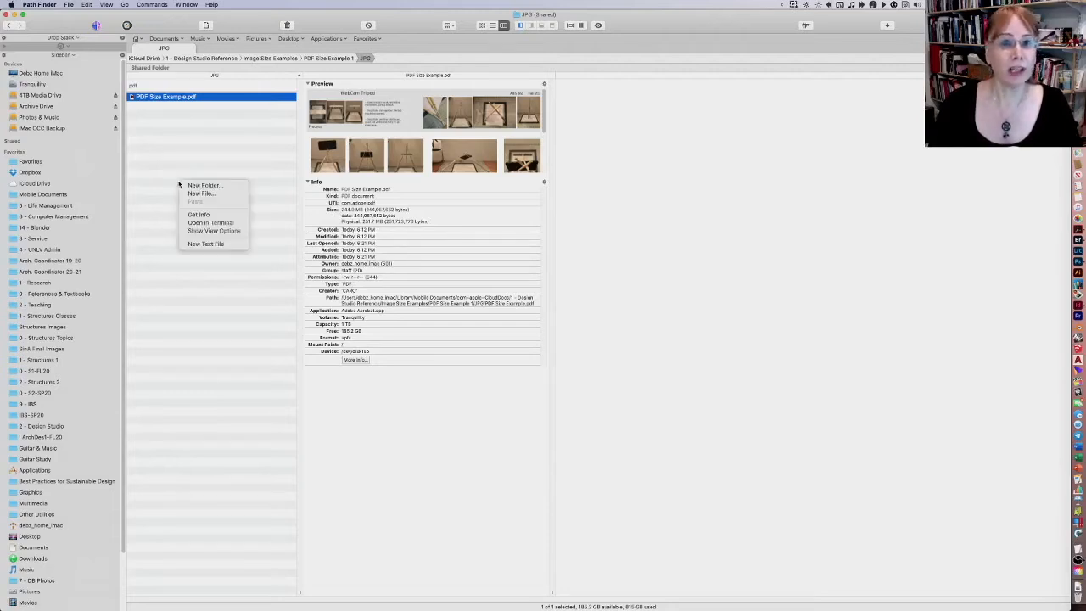
right_click(184, 165)
click(193, 145)
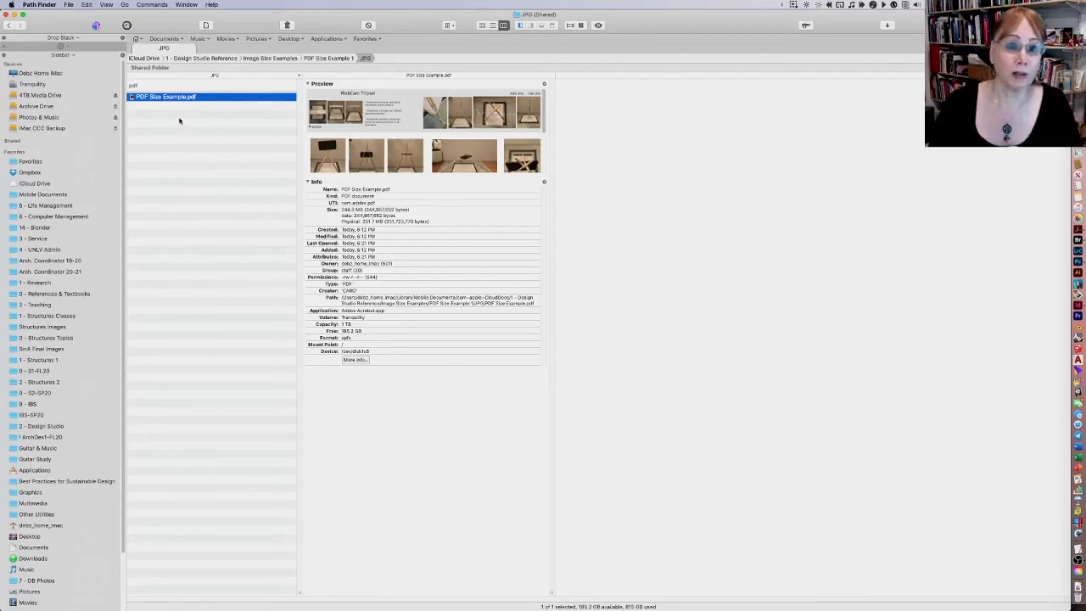
Switch to Acrobat, add the Export PDF tool to the tool shortcuts higher in the list, and return to the PDF.
key(super+Tab)
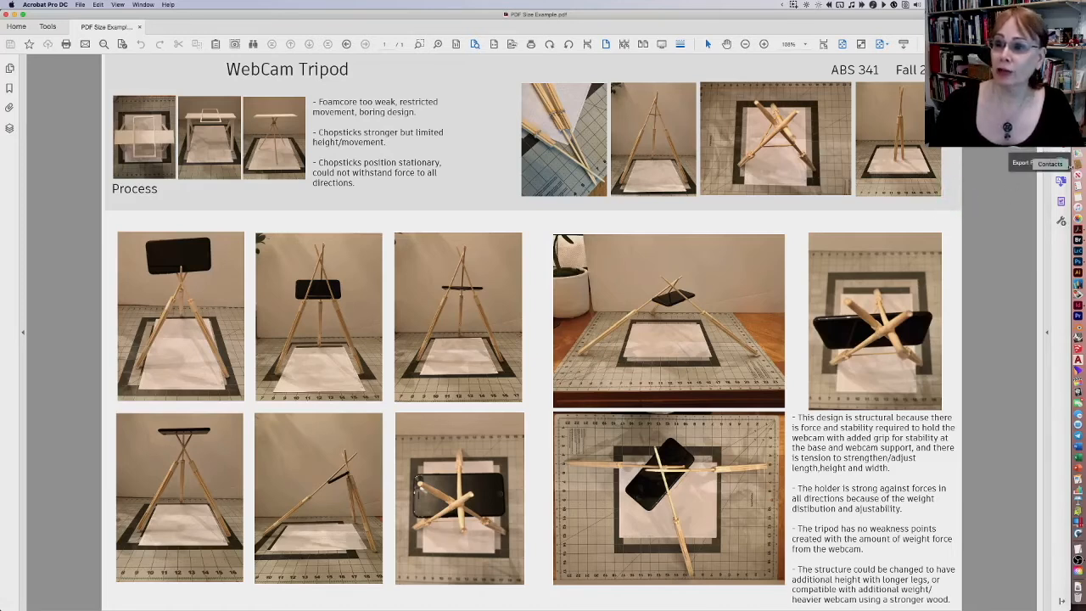
click(1060, 220)
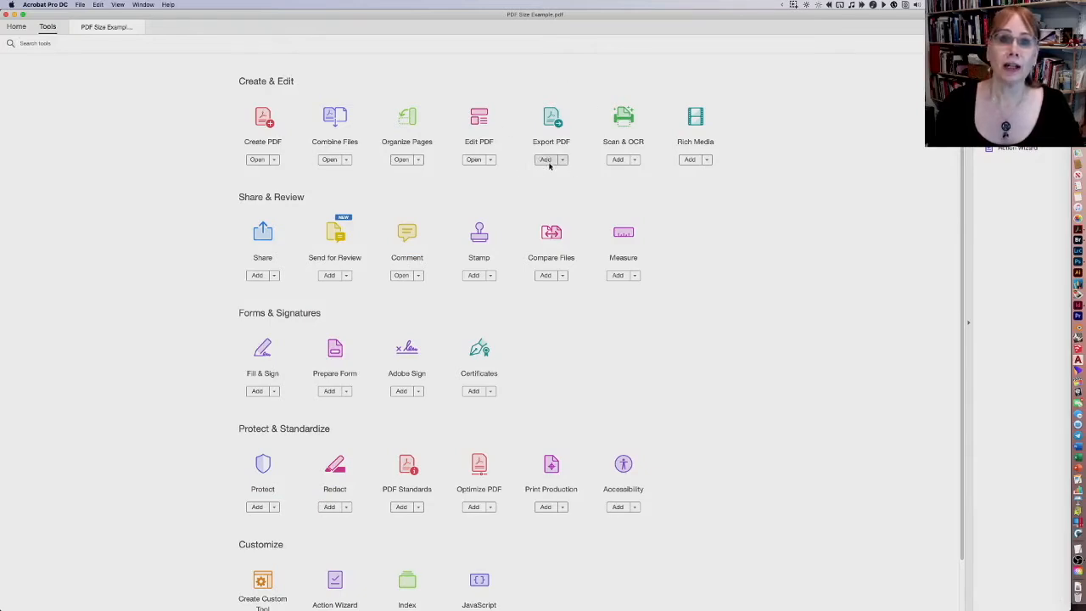
click(544, 161)
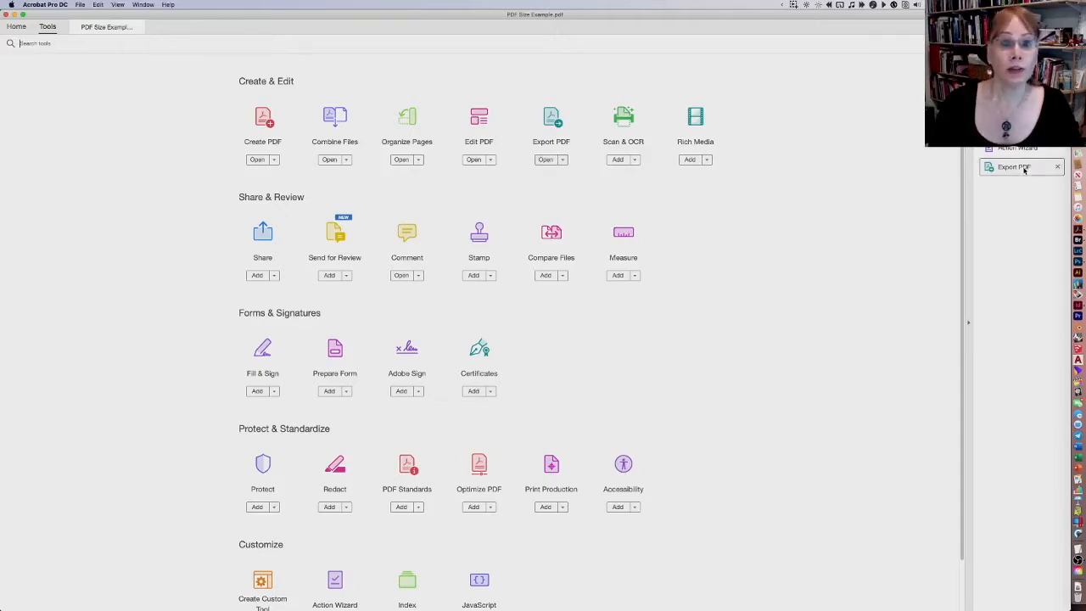
drag(1024, 171, 1023, 76)
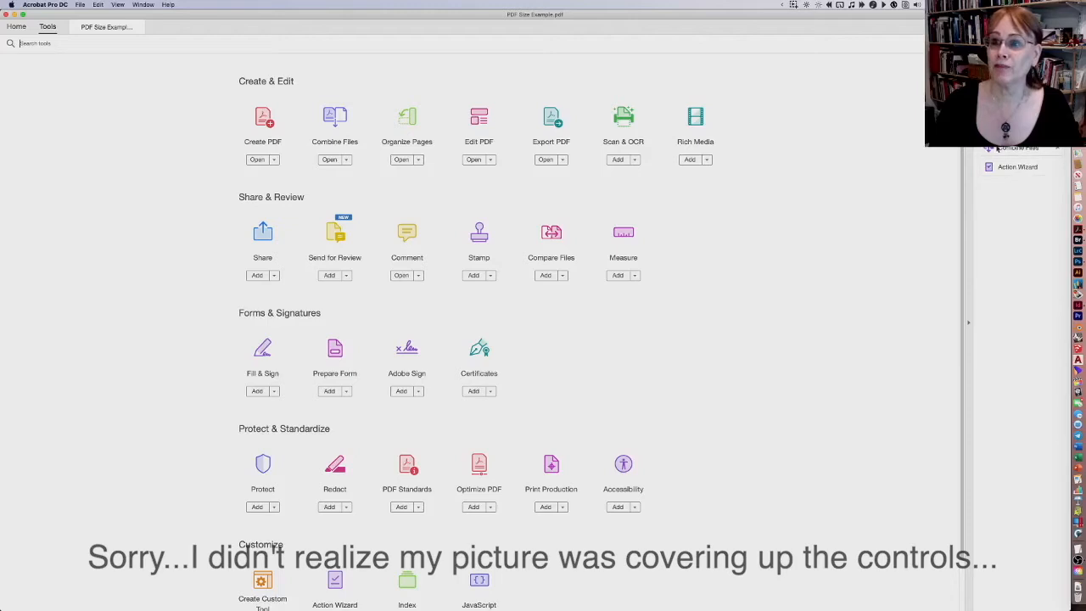
click(132, 29)
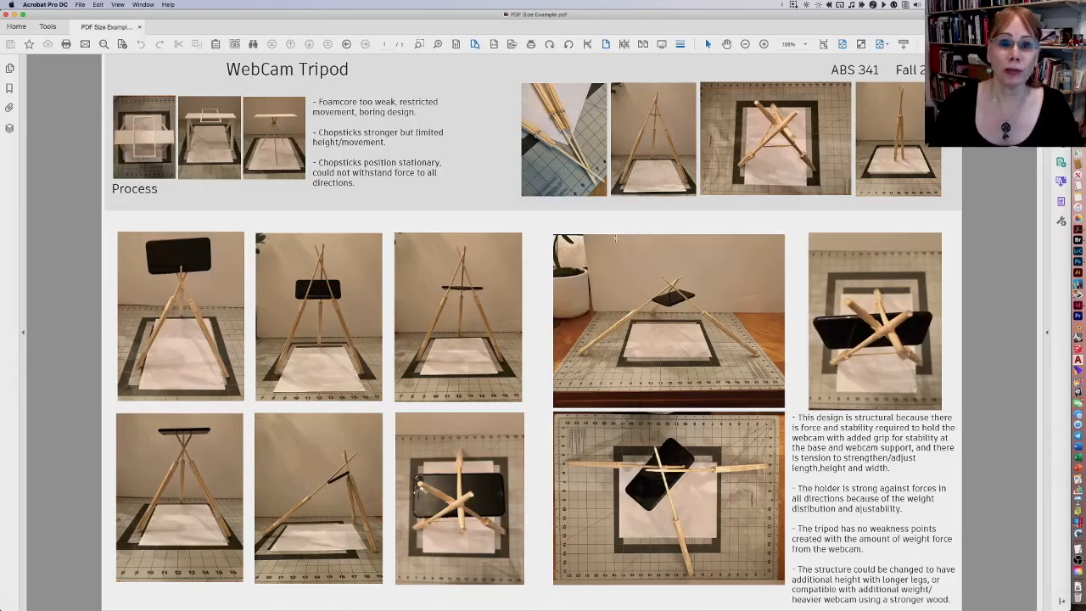
Set up the PDF export as images in JPEG format with Export all images enabled.
click(1061, 164)
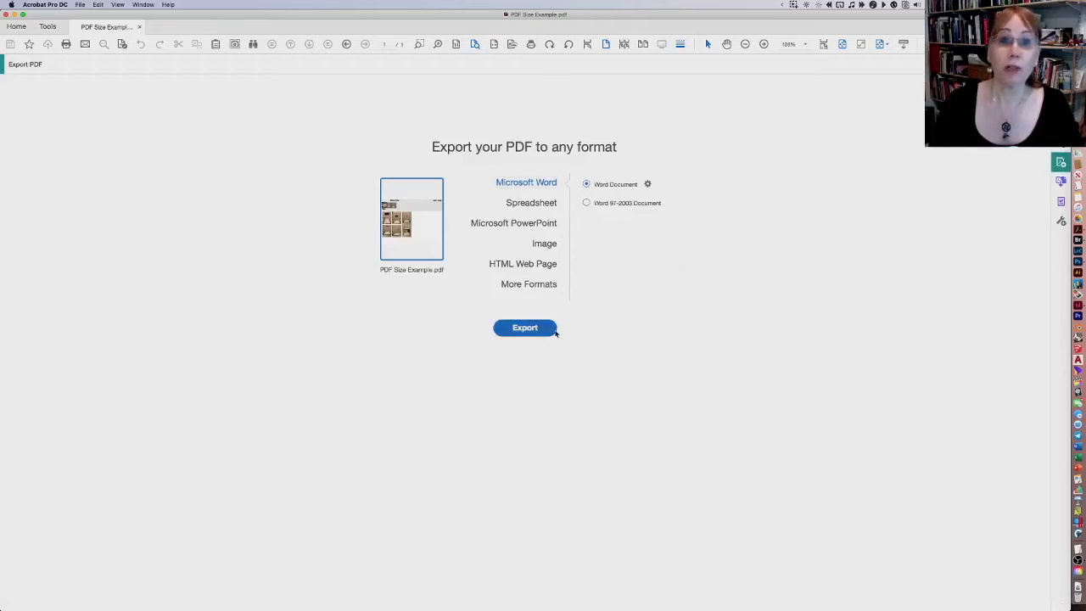
click(547, 245)
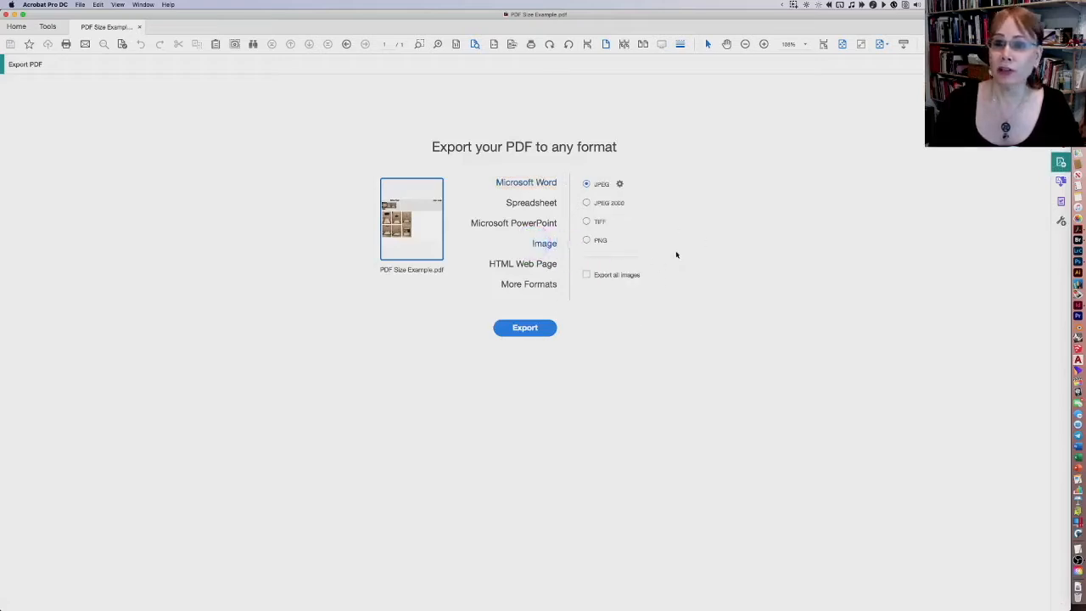
click(600, 202)
click(601, 222)
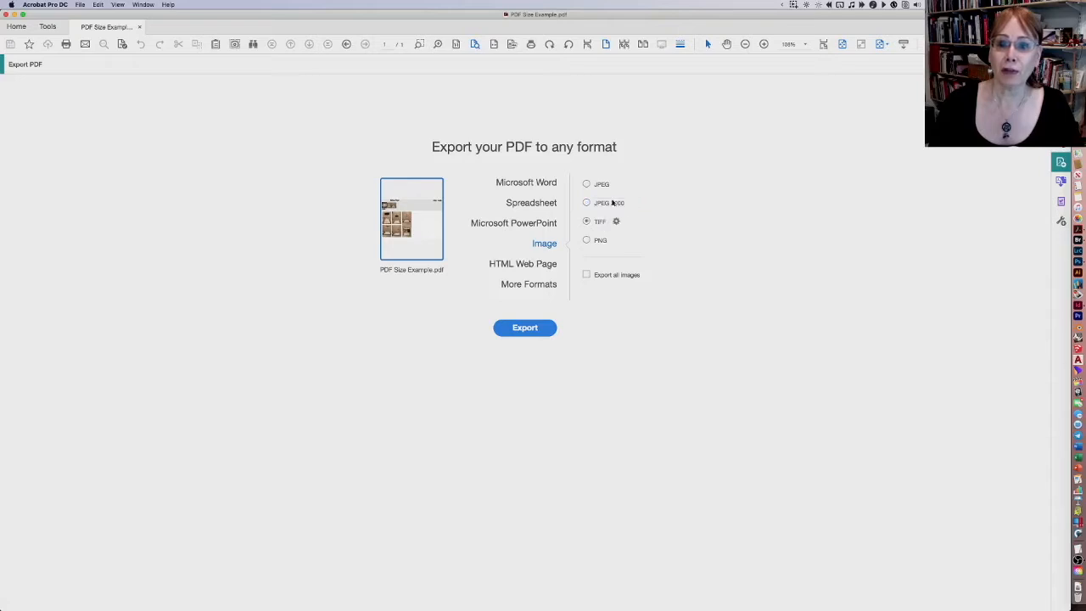
click(601, 185)
click(619, 184)
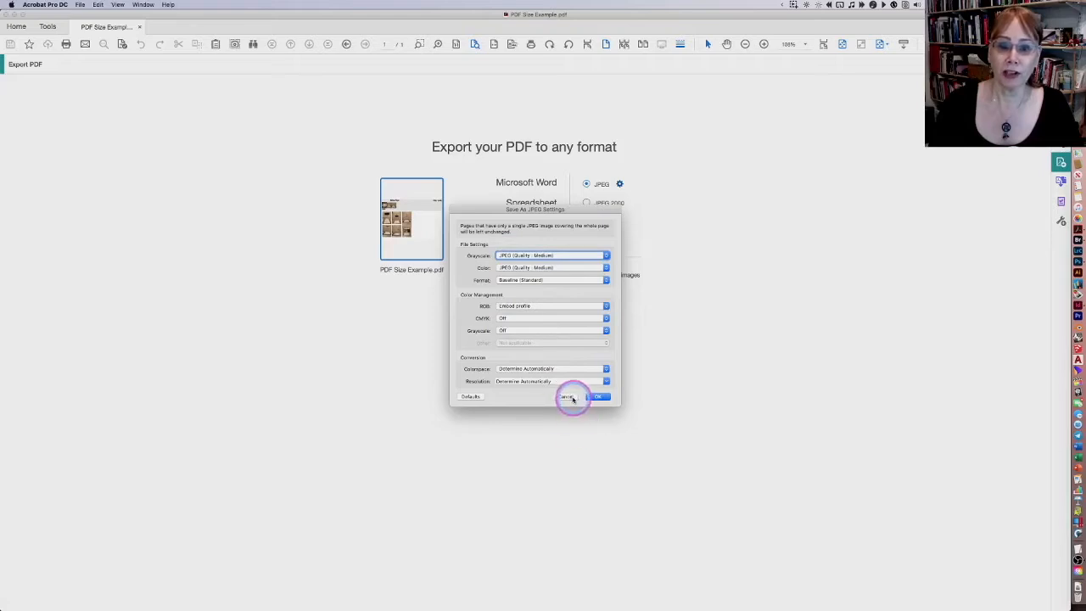
click(572, 398)
click(593, 284)
Export the images into the JPG folder using the file name PDF Size Example.jpg.
click(525, 328)
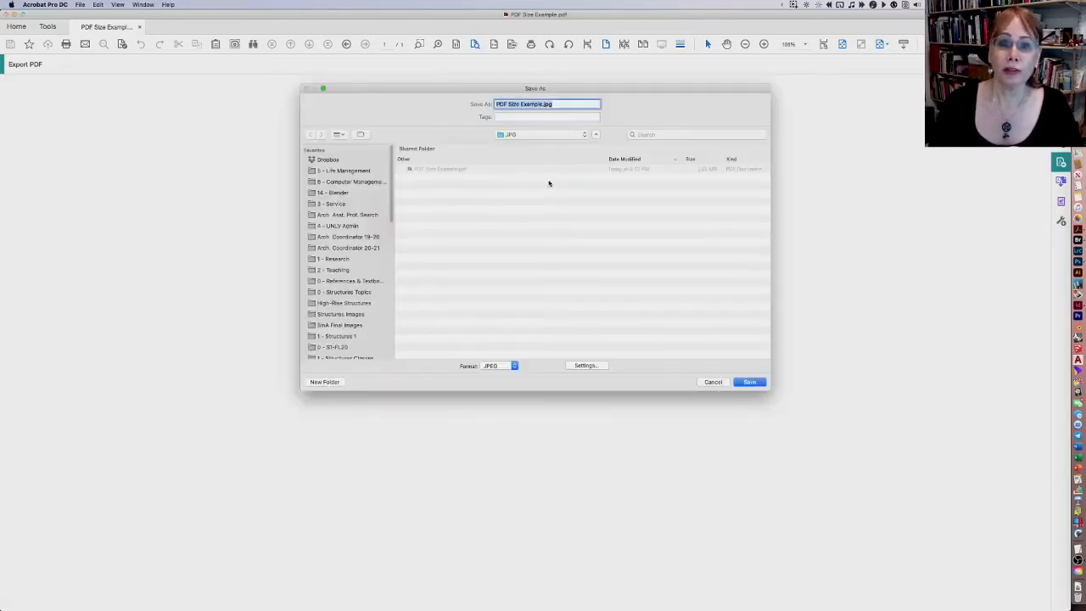
click(564, 173)
click(525, 286)
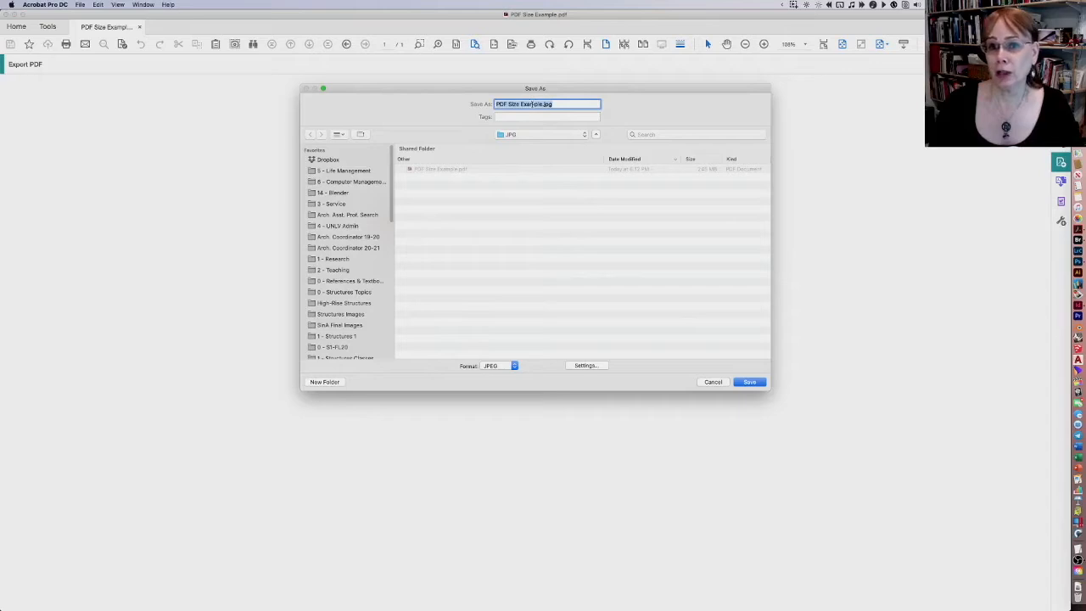
click(604, 181)
click(670, 269)
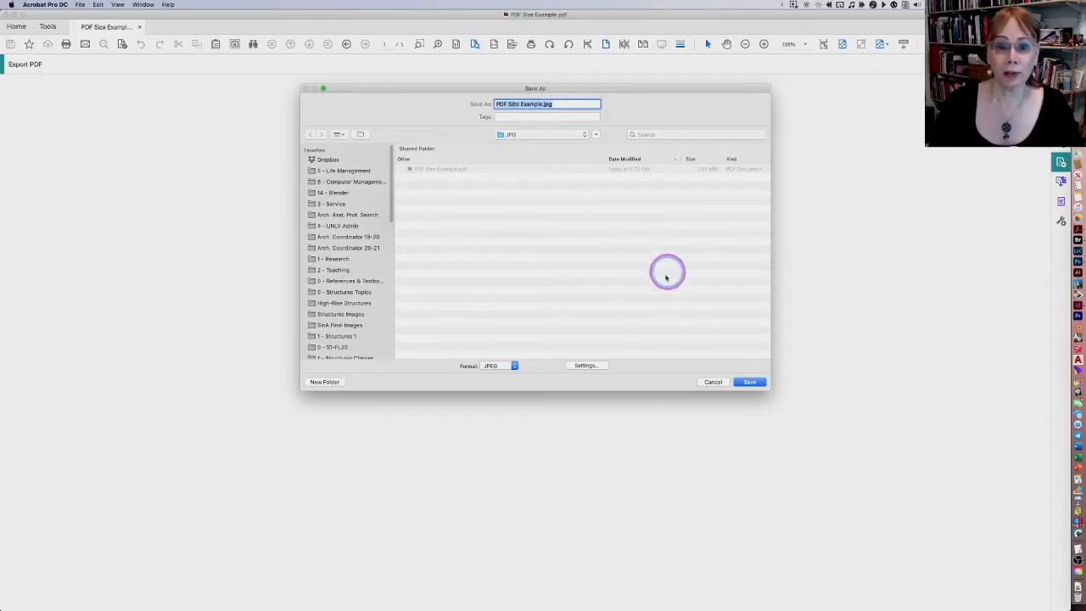
click(738, 354)
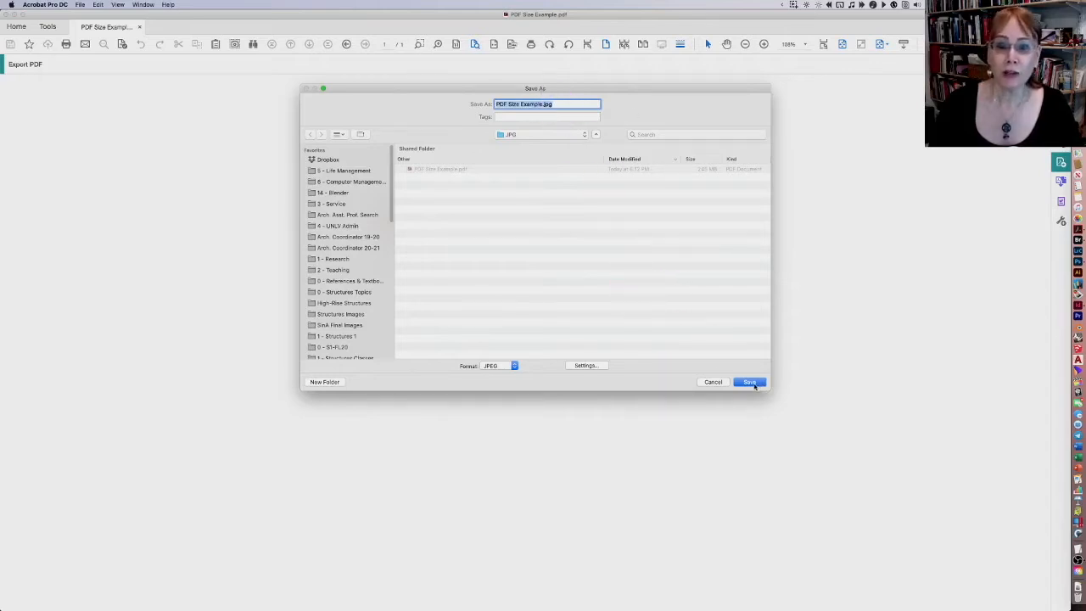
click(749, 382)
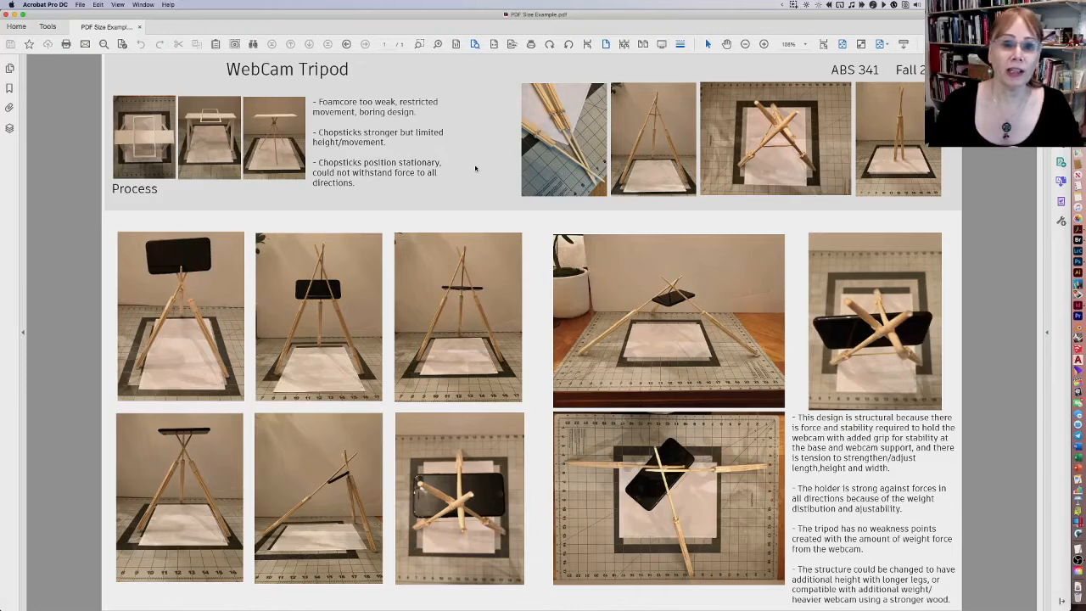
Switch to Path Finder and examine the JPG files extracted from the PDF.
key(super+Tab)
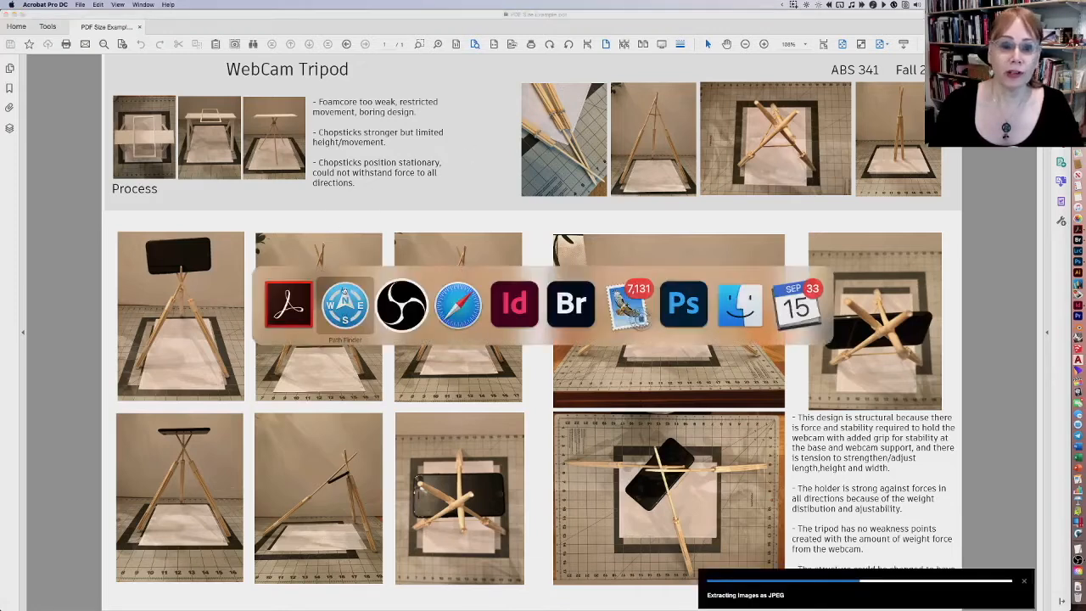
click(333, 307)
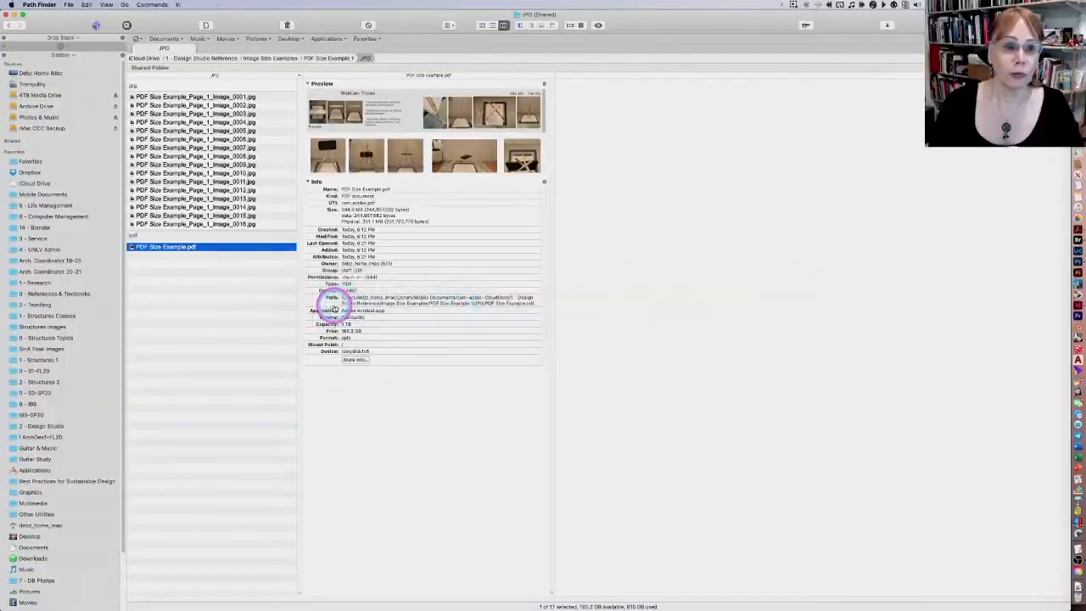
click(244, 97)
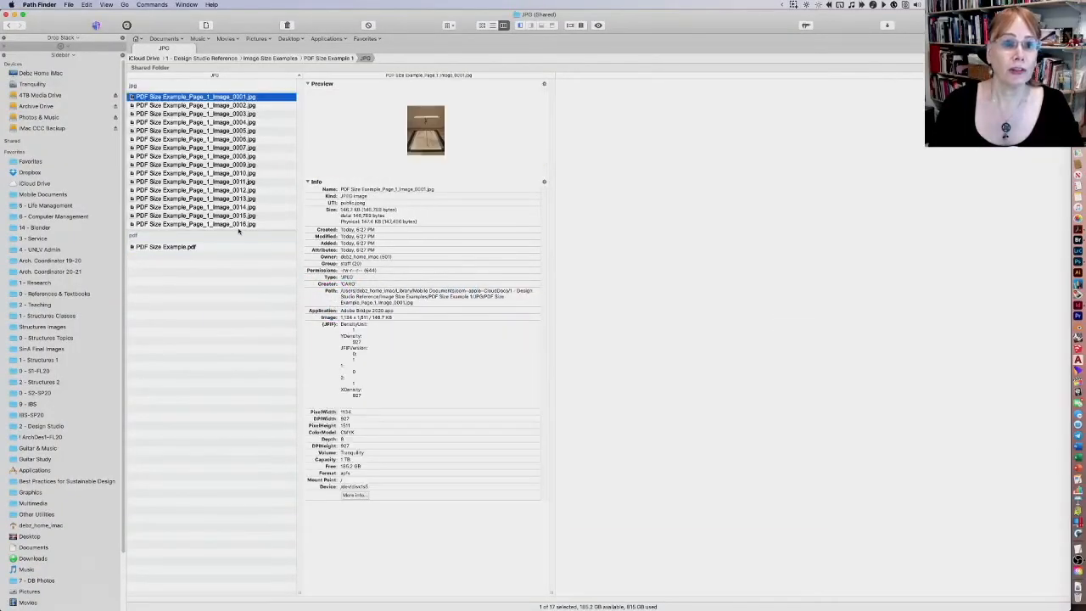
shift+click(242, 224)
click(245, 326)
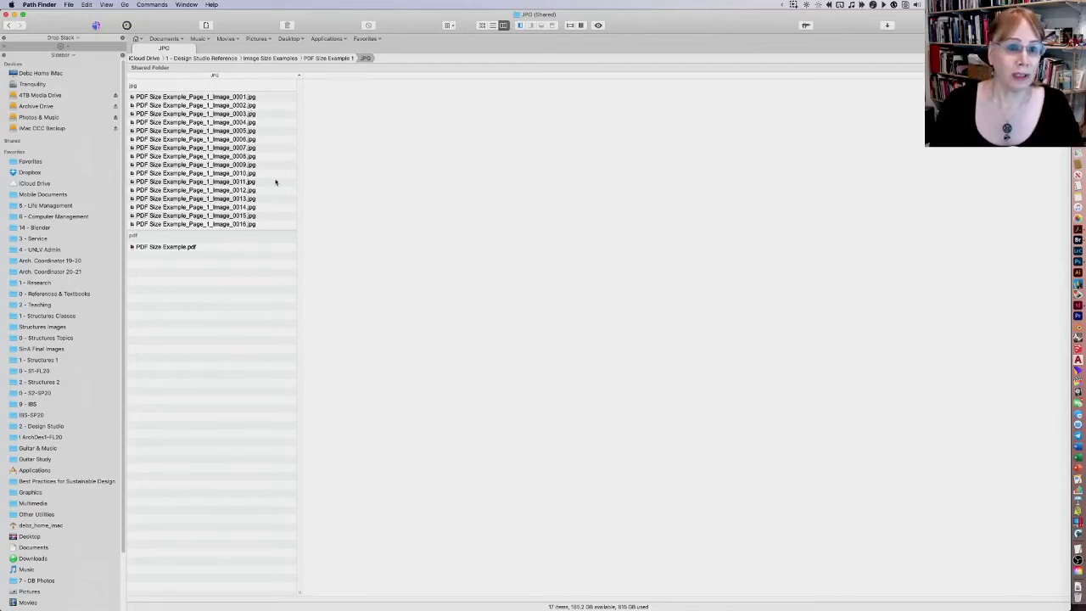
Return to Acrobat and start combining files into a single PDF.
key(super+Tab)
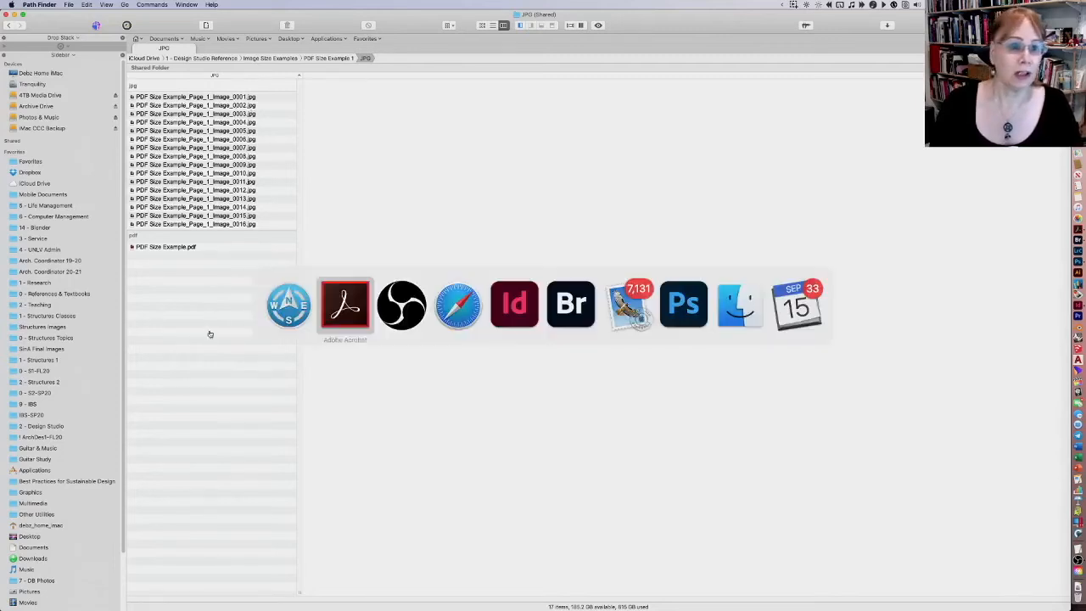
click(332, 307)
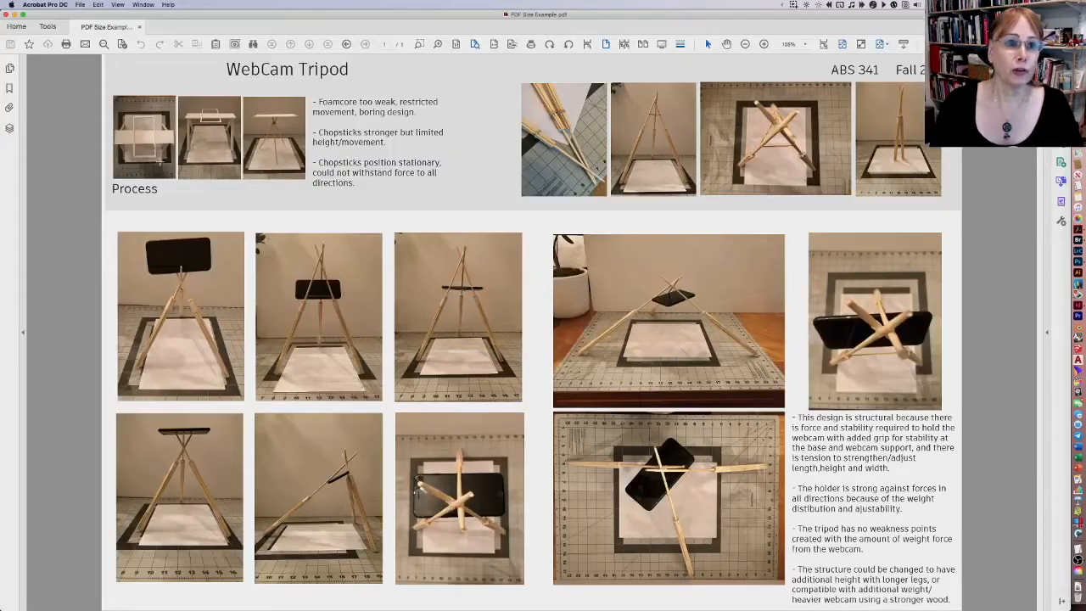
click(82, 4)
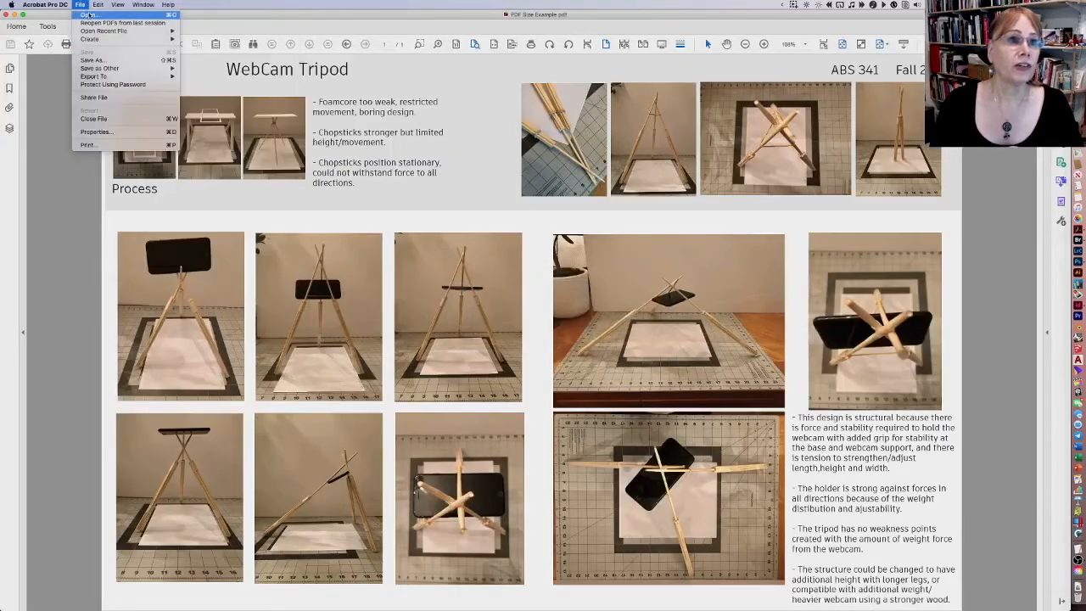
mouse_move(94, 9)
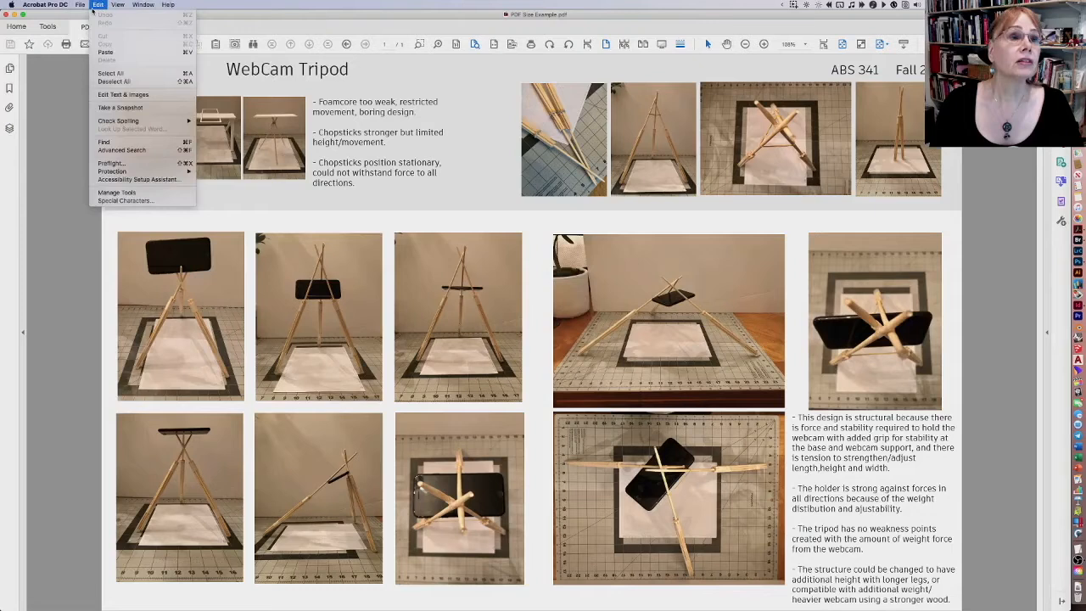
mouse_move(92, 40)
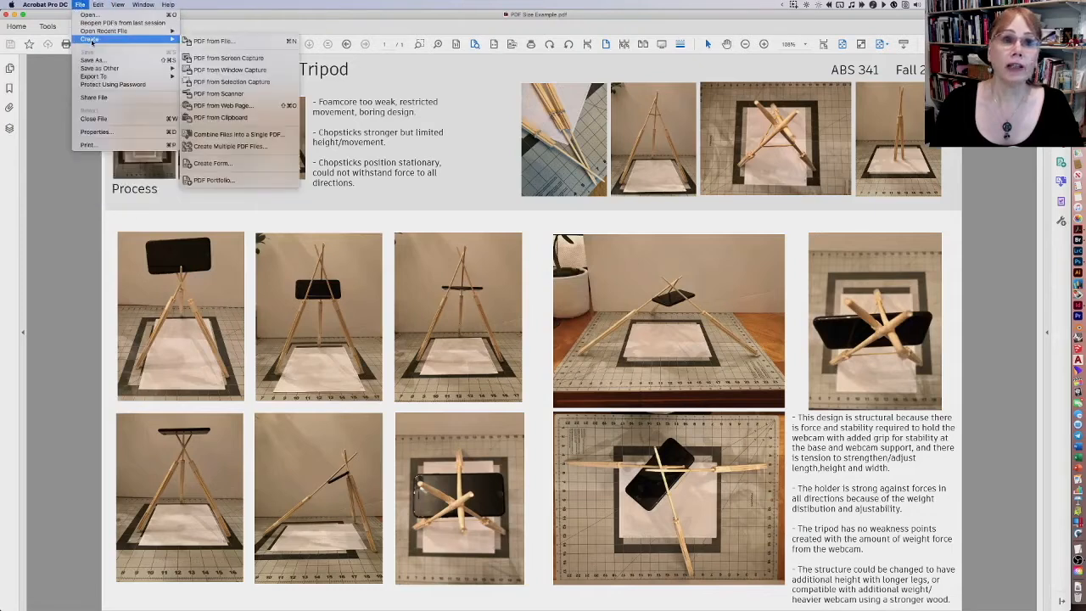
click(207, 141)
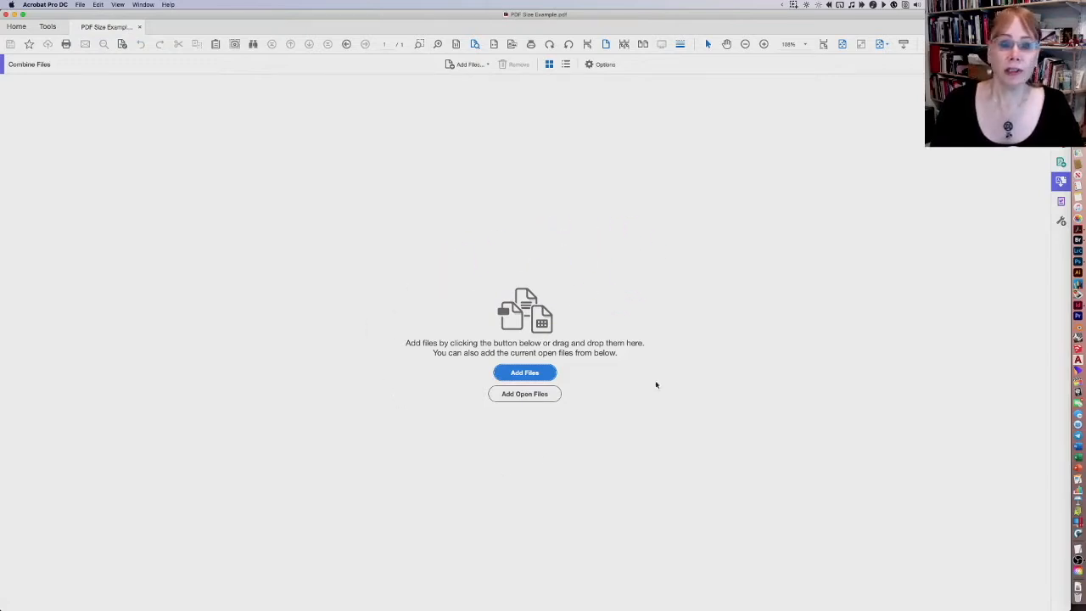
Add the extracted JPG images 0001 to 0016 from Path Finder to Combine Files and merge them into one PDF.
key(super+Tab)
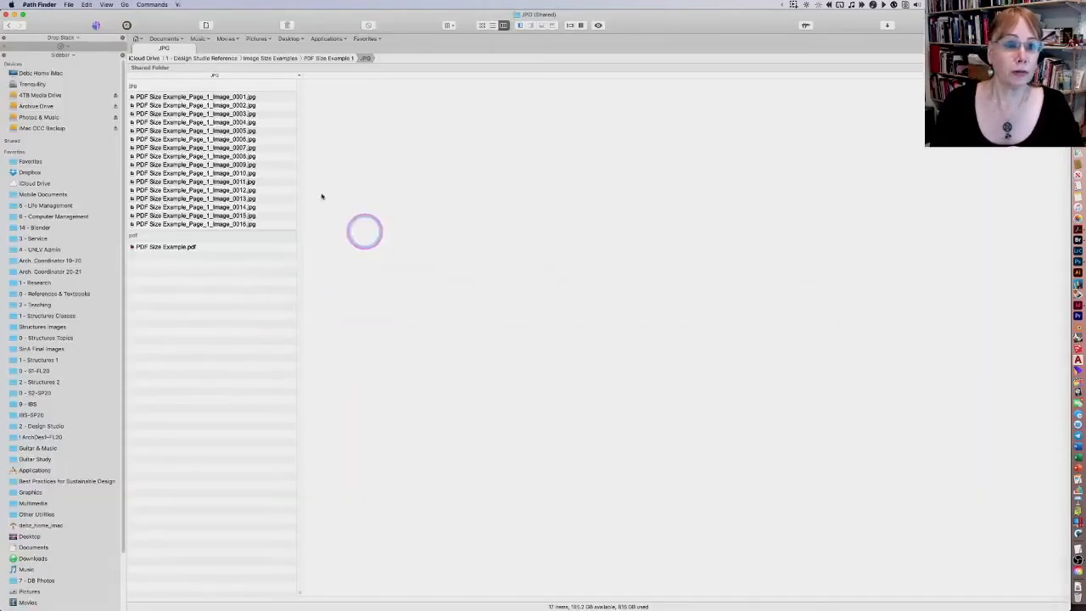
drag(280, 227, 512, 226)
key(super+Tab)
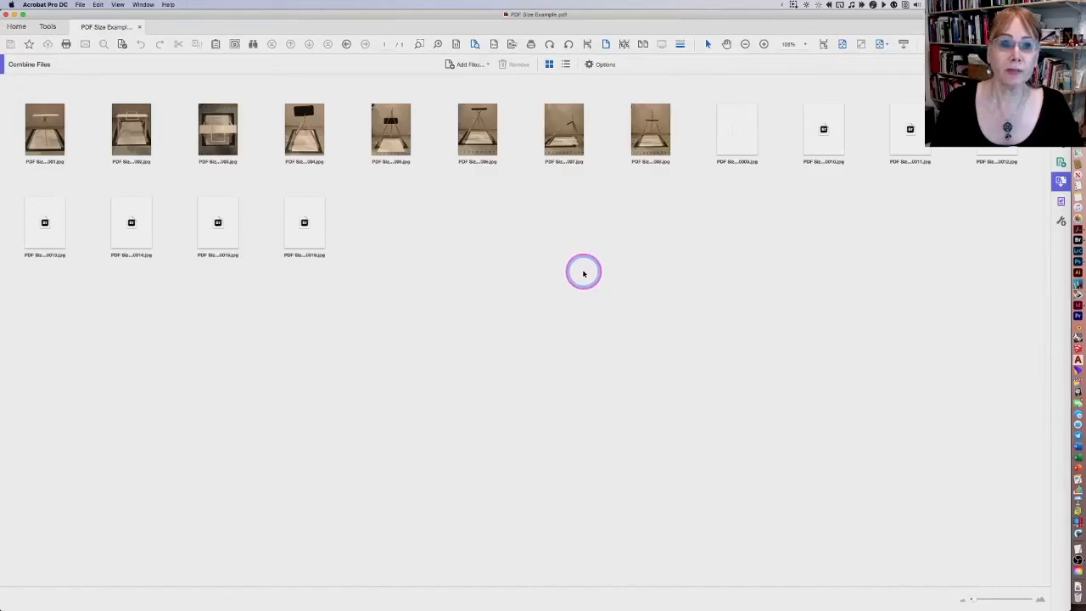
mouse_move(982, 590)
mouse_down()
mouse_move(989, 600)
mouse_move(978, 599)
mouse_up()
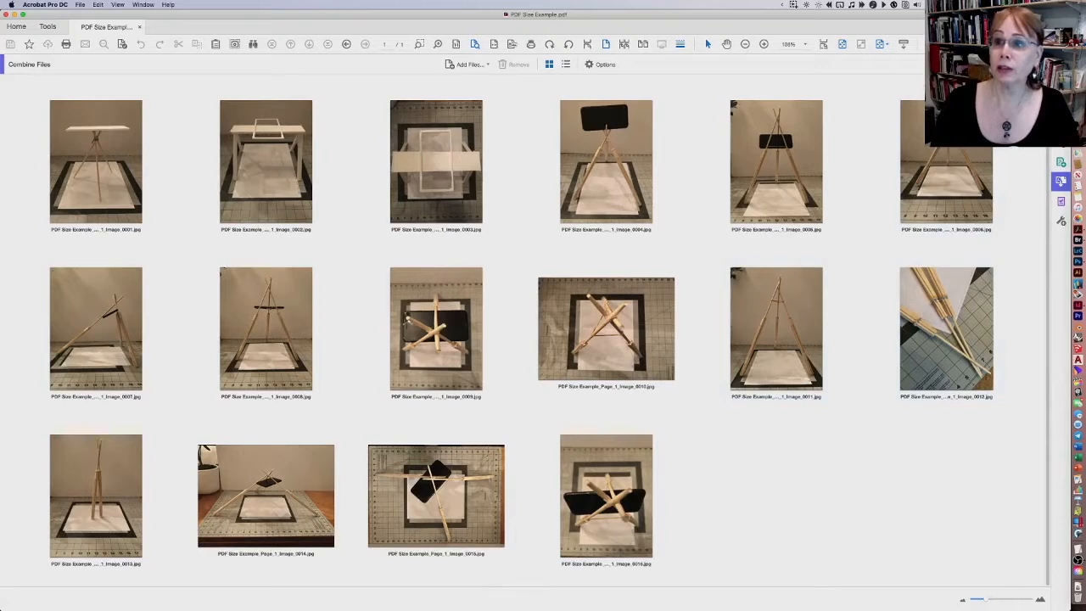
click(1022, 64)
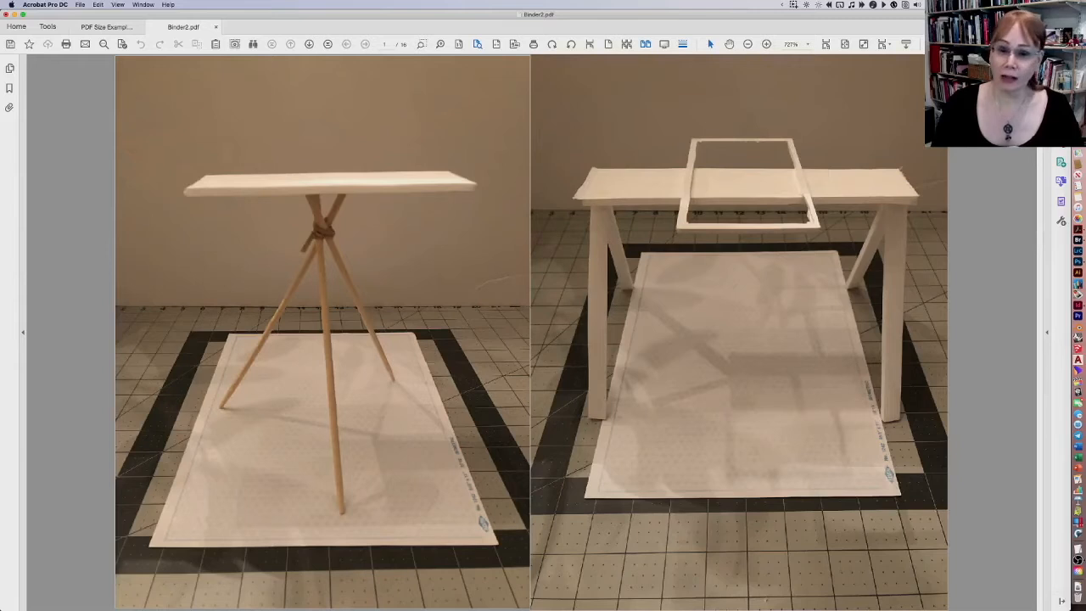
Open Organize Pages for the combined PDF and enlarge its page thumbnails to the maximum size.
click(1060, 140)
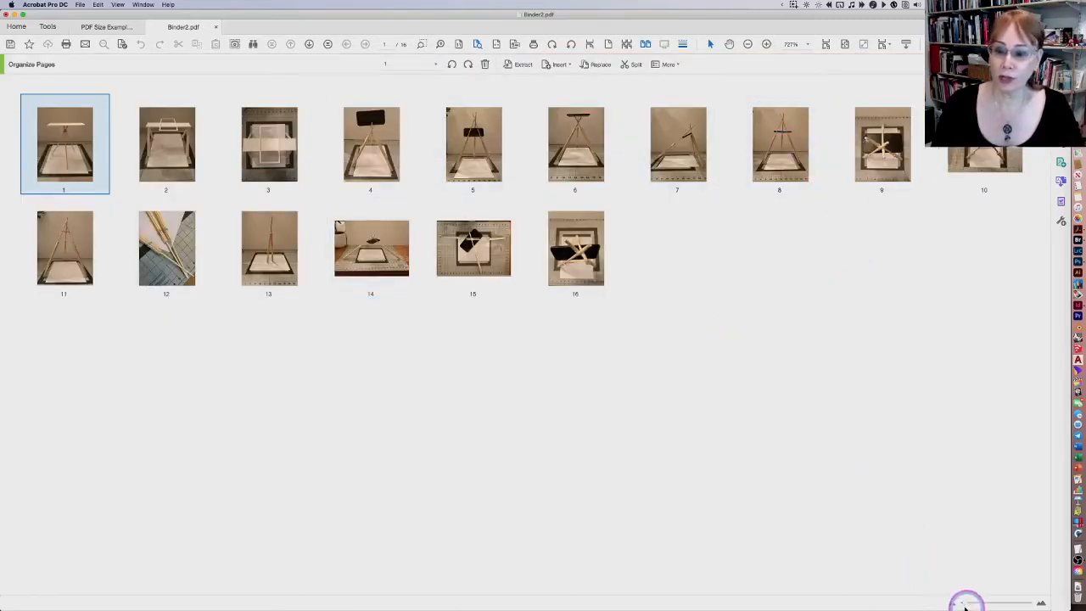
drag(967, 603, 997, 601)
click(1041, 603)
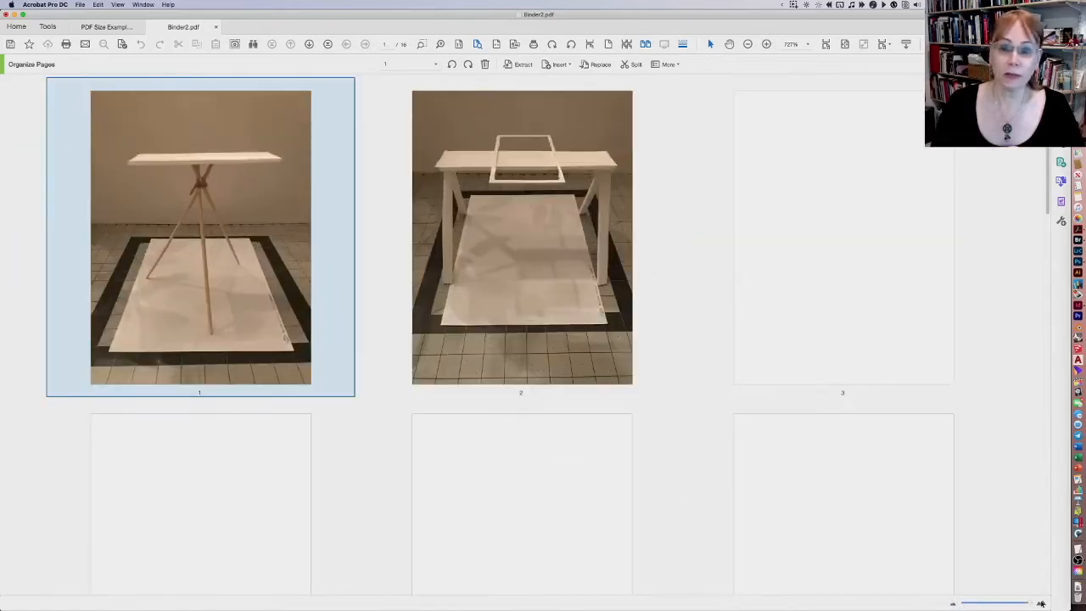
Shrink the page thumbnails to the minimum size, look over all 16 pages and close Organize Pages.
drag(1030, 603, 955, 604)
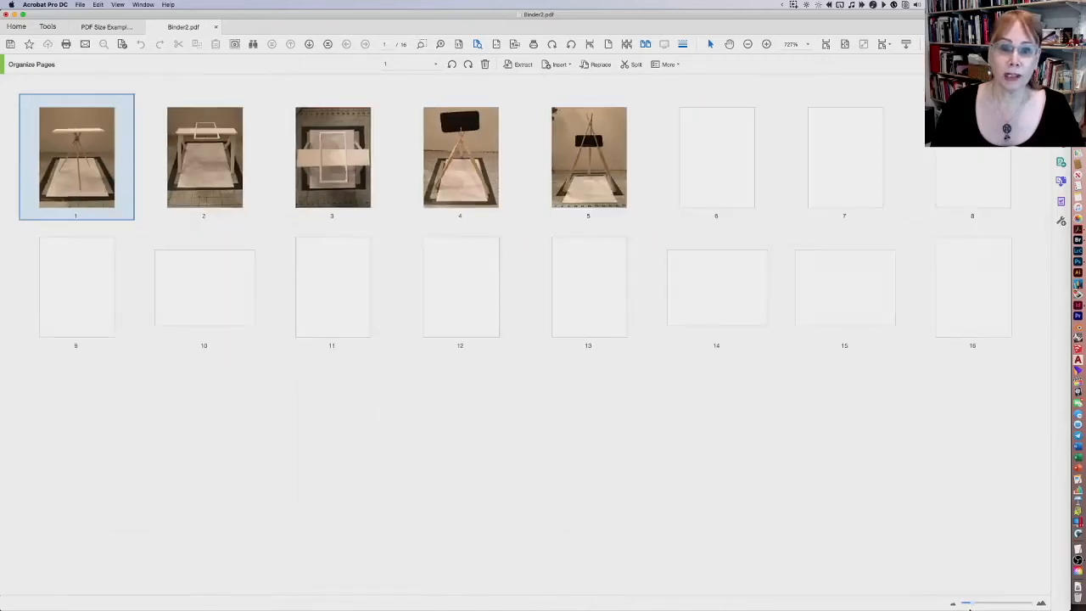
drag(562, 246, 315, 367)
drag(274, 243, 633, 269)
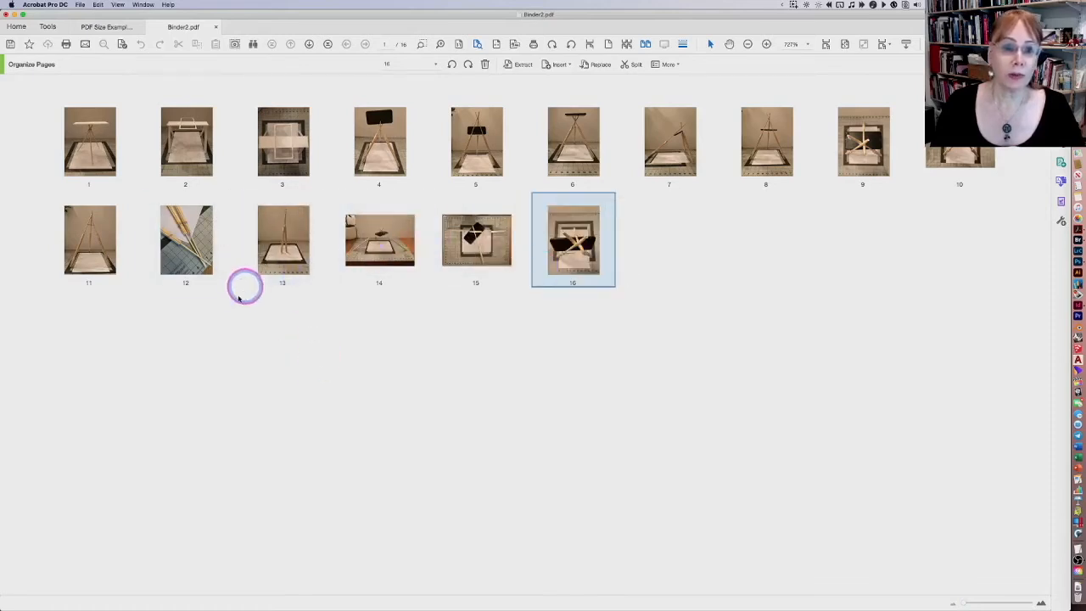
click(108, 240)
drag(108, 240, 47, 242)
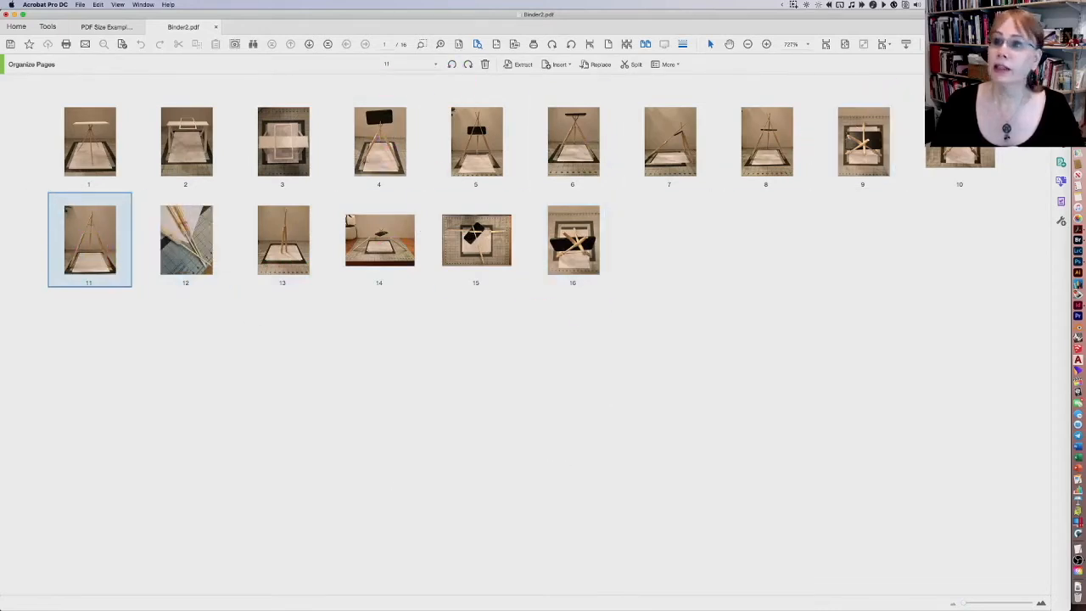
click(1040, 64)
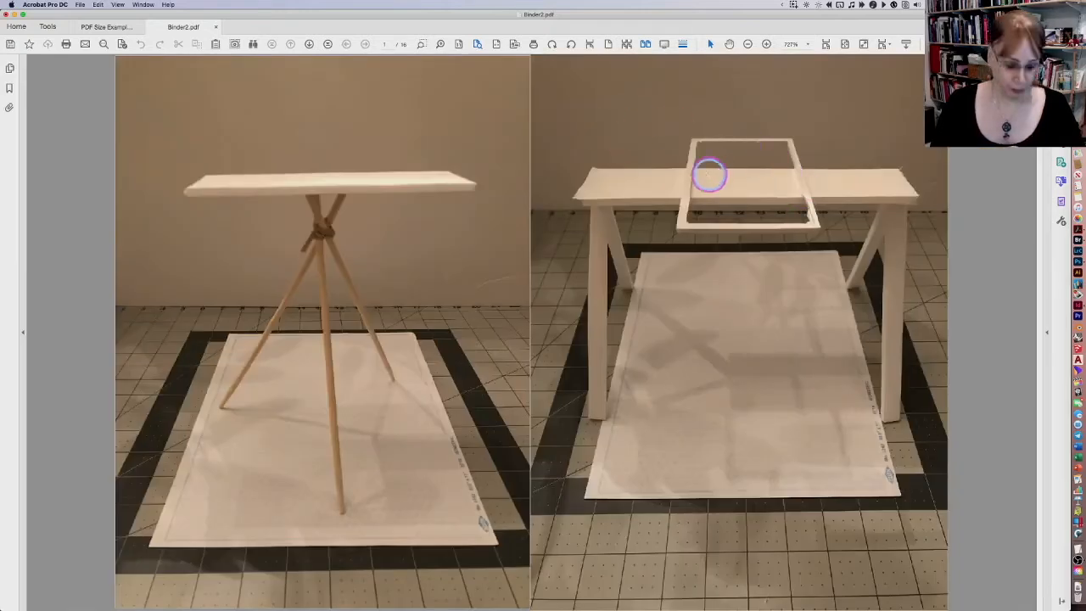
Go to the spread of pages 3 and 4 in the combined PDF and show the rulers.
scroll(629, 185, down, 1)
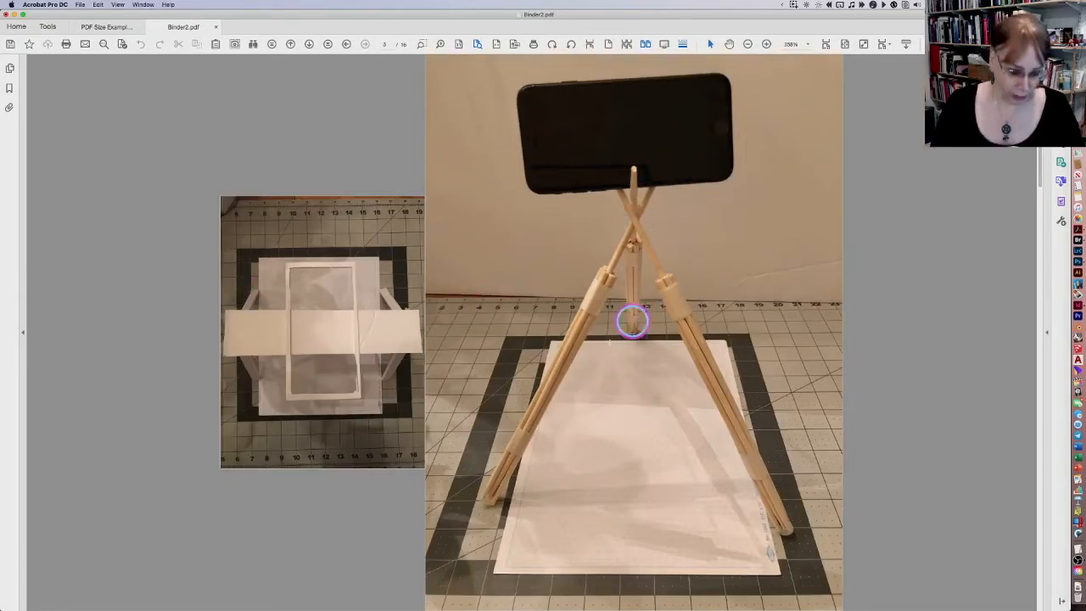
click(118, 5)
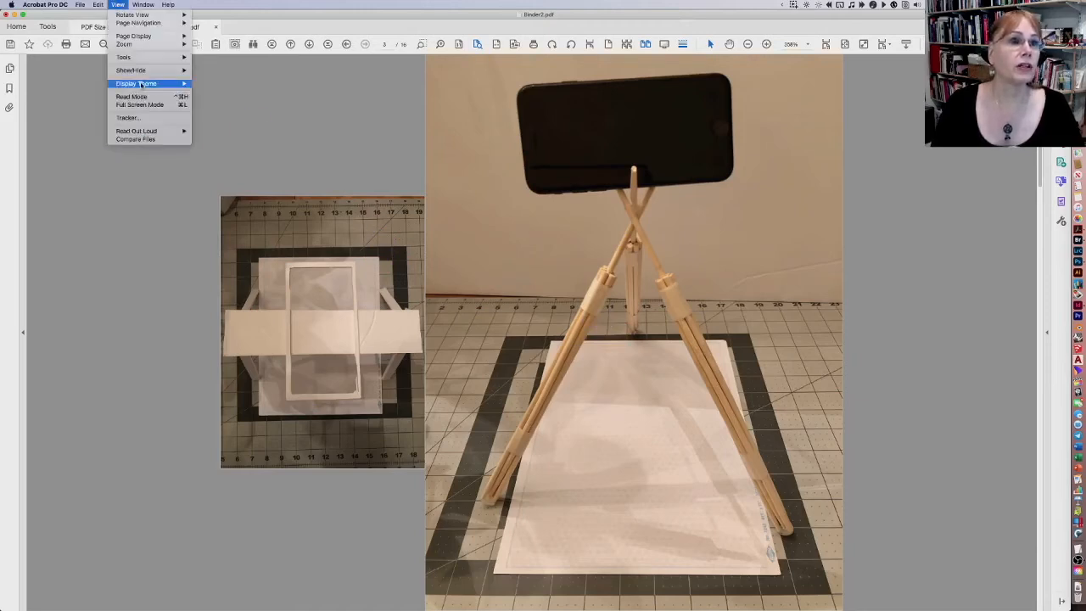
mouse_move(141, 84)
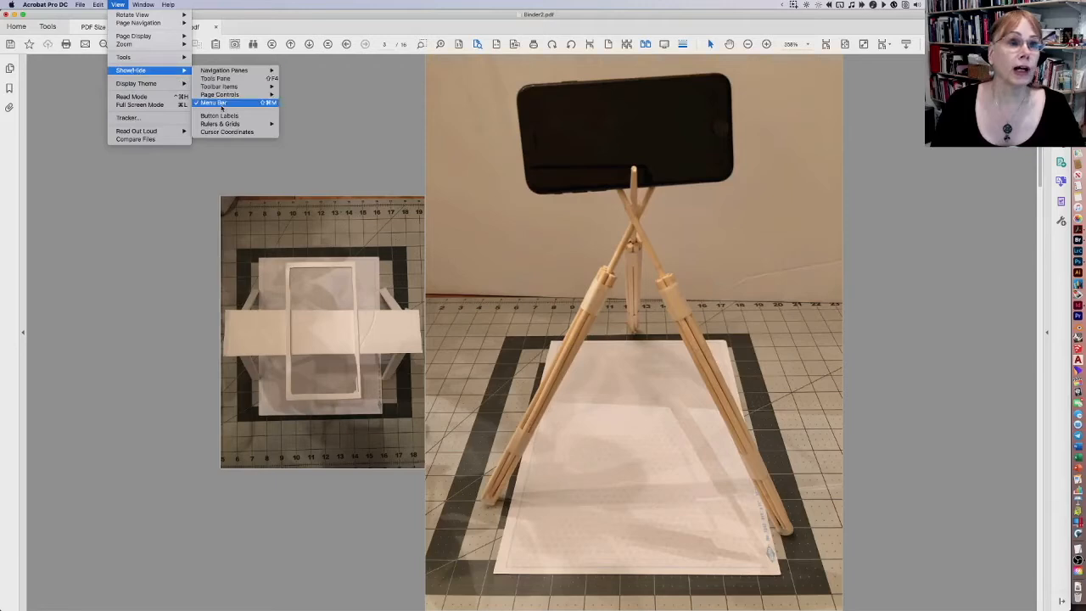
mouse_move(220, 125)
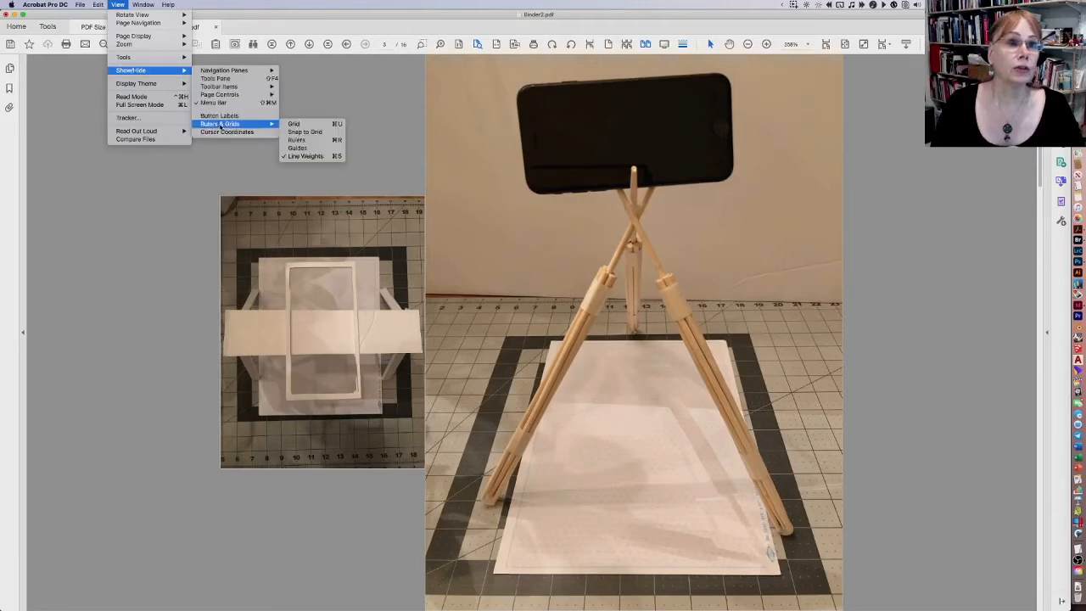
click(336, 142)
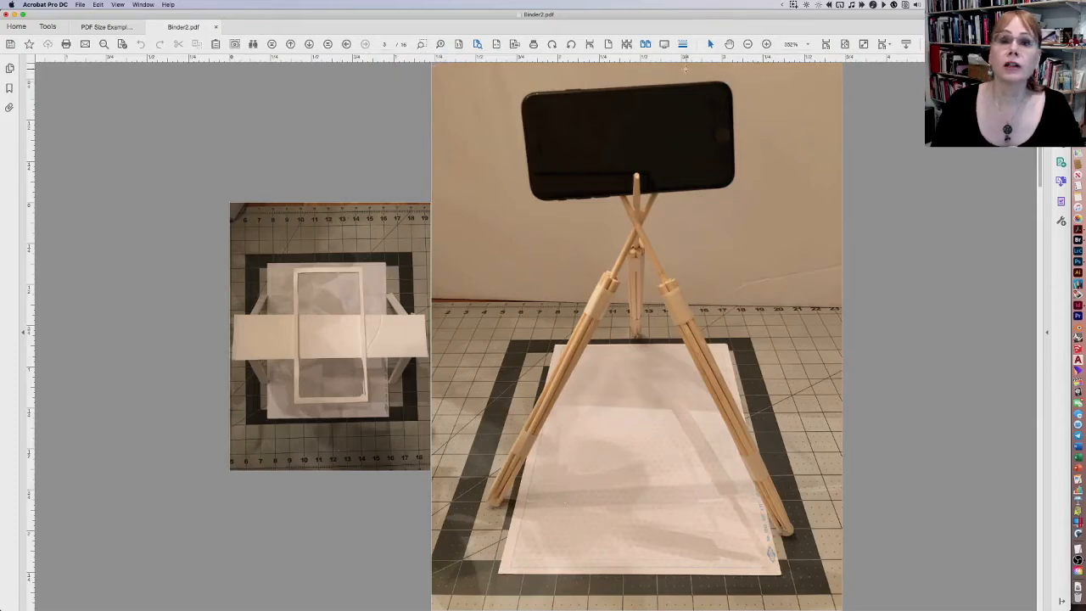
Compare the sizes of pages 3 and 4 in single-page view, then return to two-page view and browse on to pages 5 and 6.
click(608, 45)
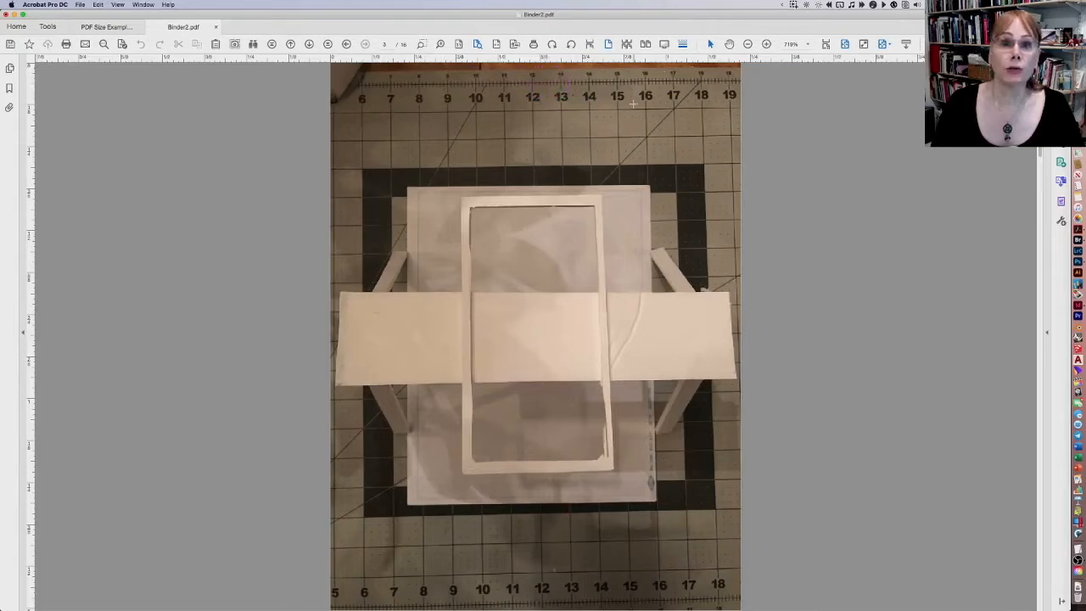
click(1041, 201)
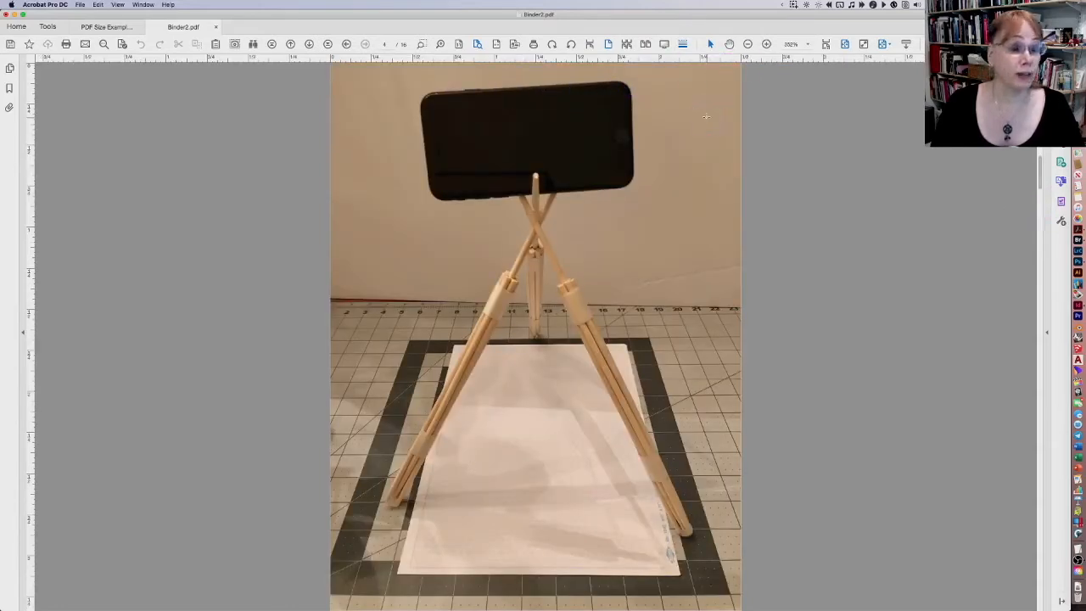
click(648, 47)
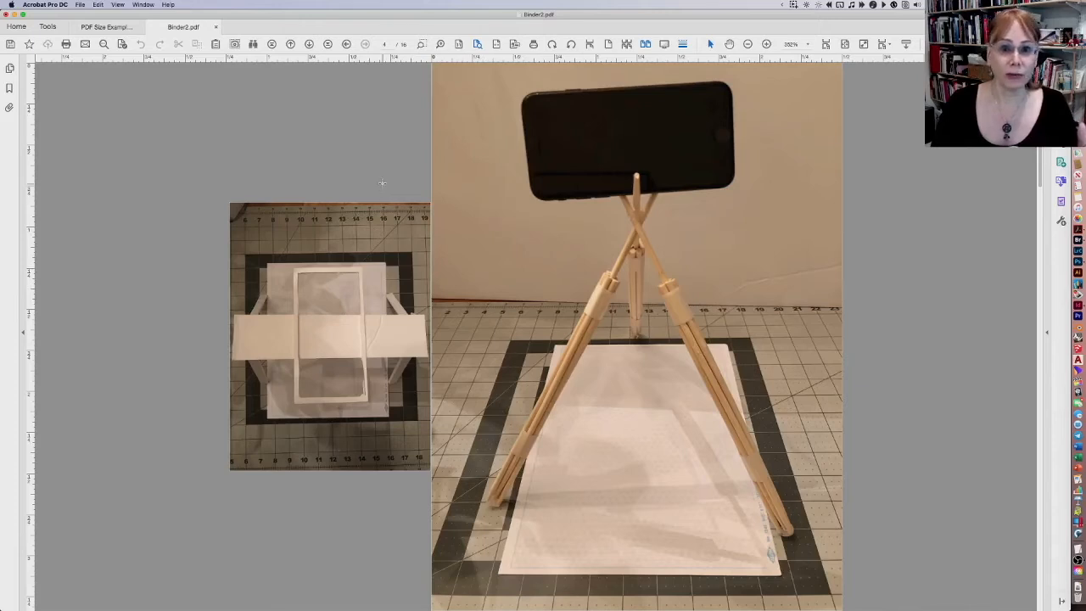
scroll(383, 186, down, 1)
scroll(383, 186, down, 1)
scroll(382, 186, up, 1)
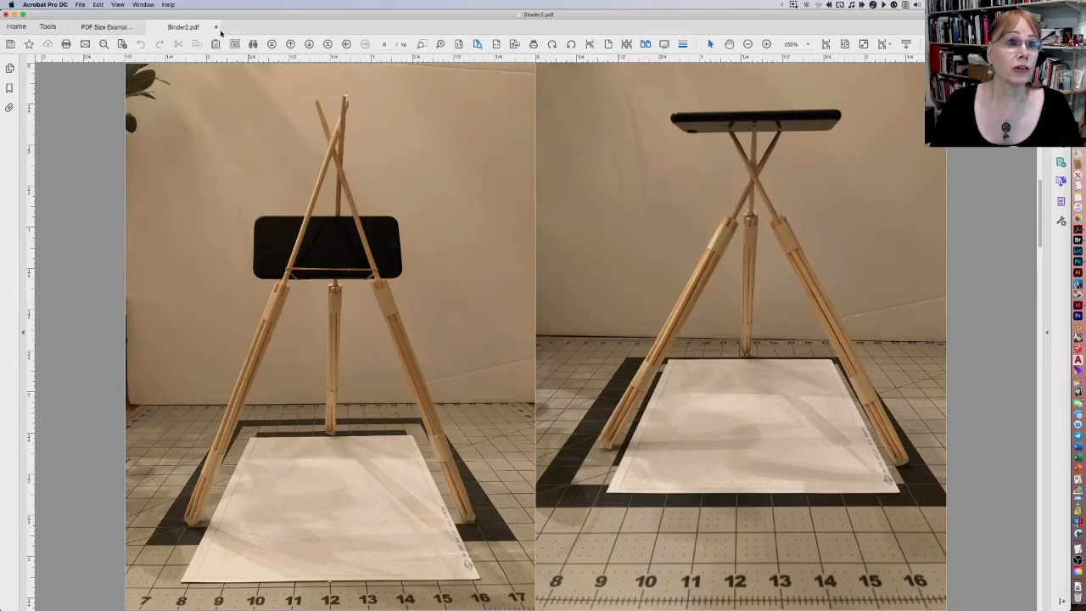
Switch to Path Finder to review the extracted JPG files, then switch to Photoshop.
key(super+Tab)
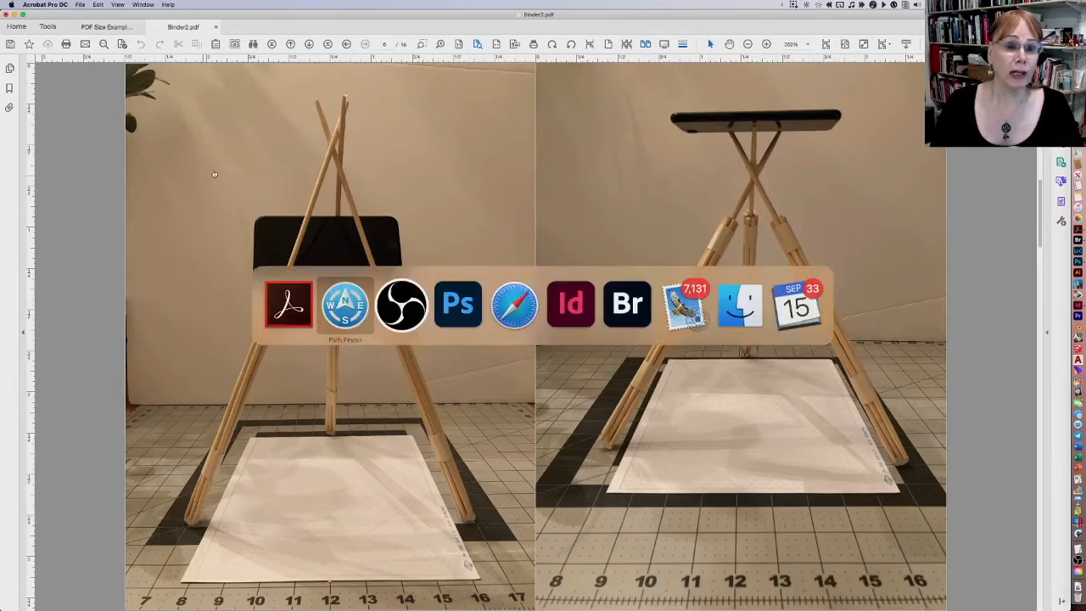
click(346, 307)
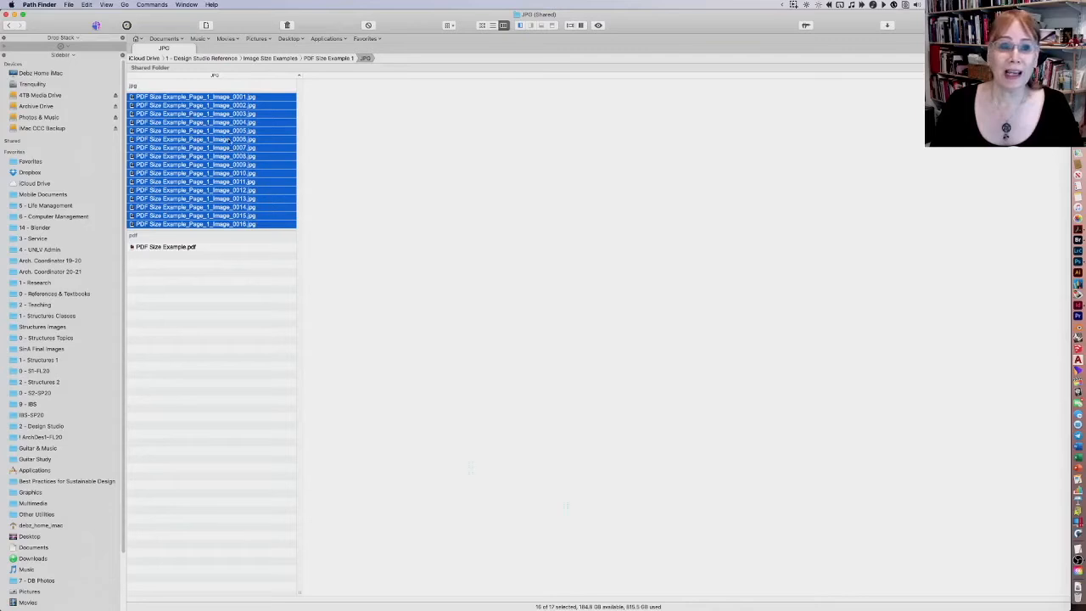
key(super+Tab)
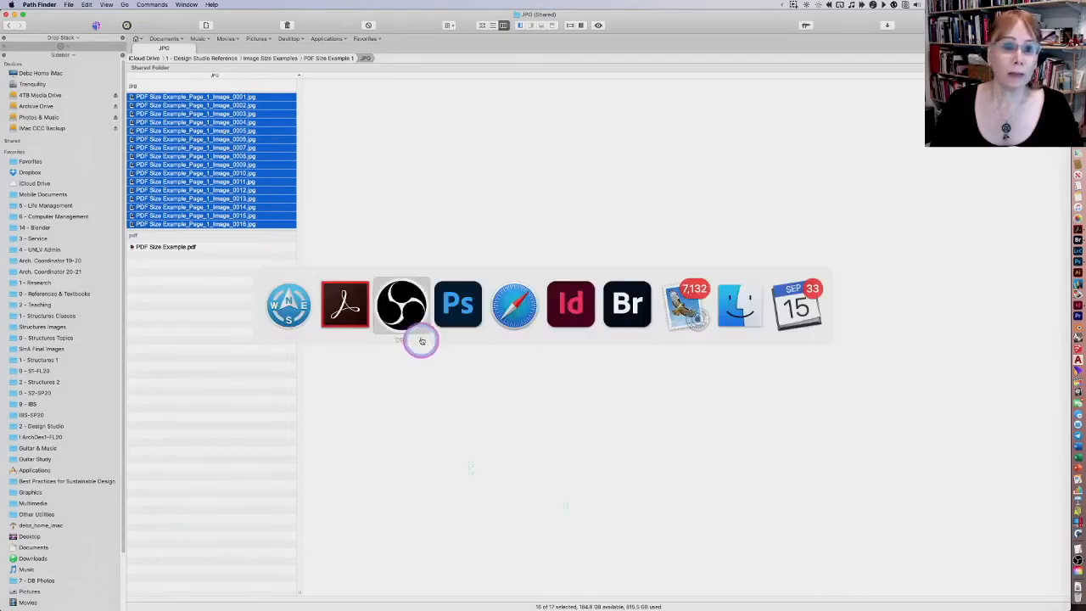
click(458, 307)
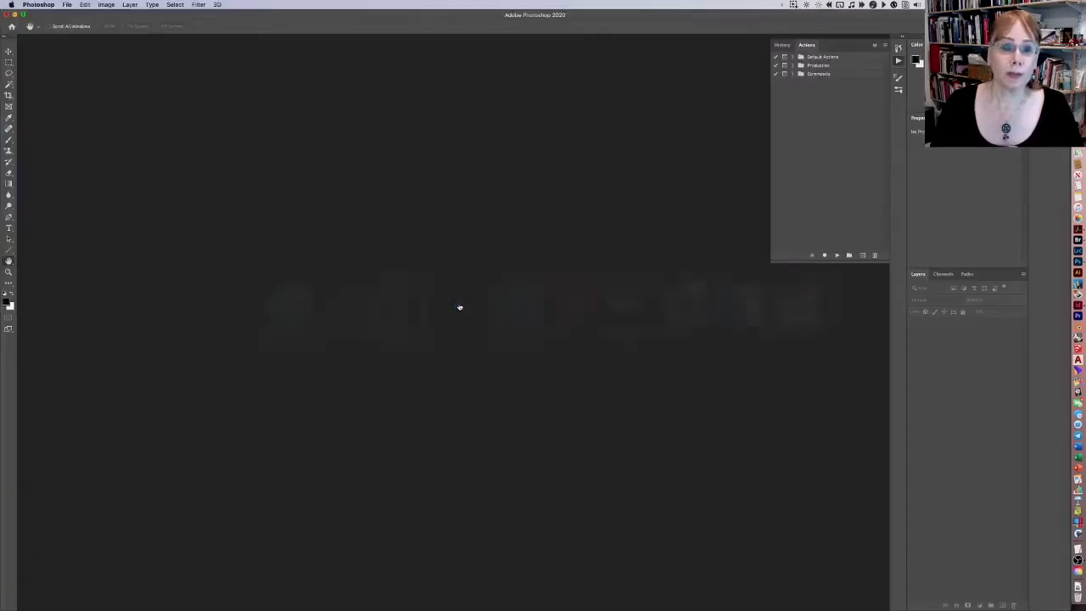
click(526, 137)
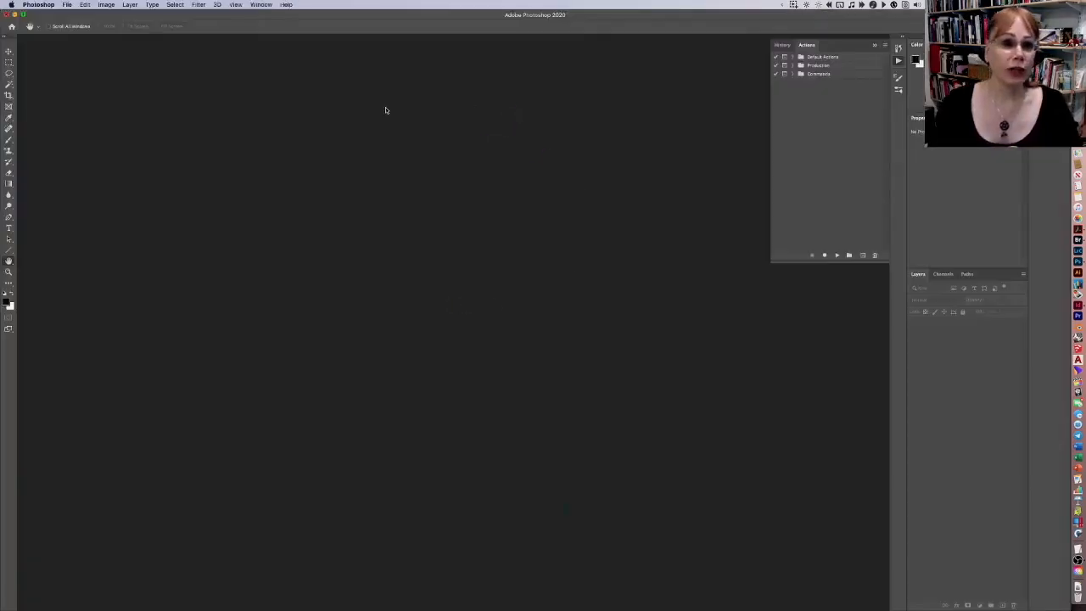
Display the Actions panel, expand the Default Actions set and look through the panel's options.
click(261, 5)
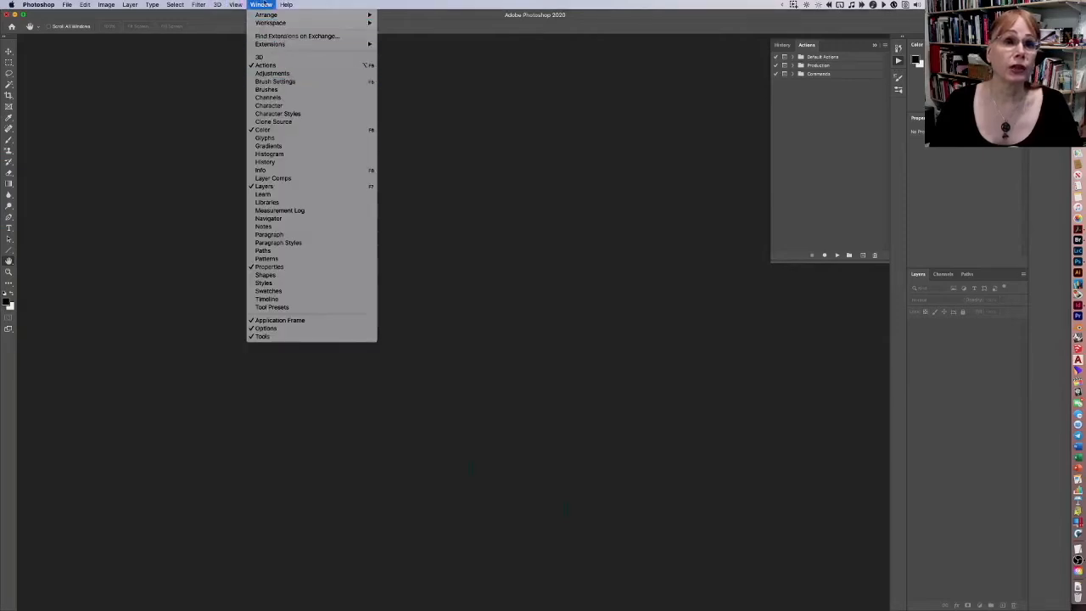
click(275, 66)
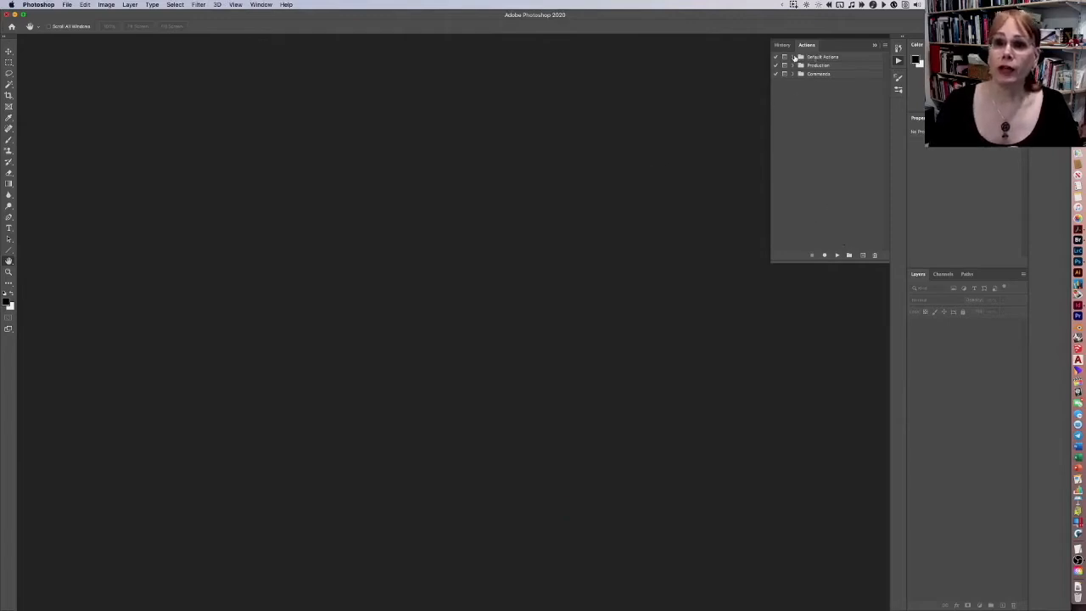
click(792, 57)
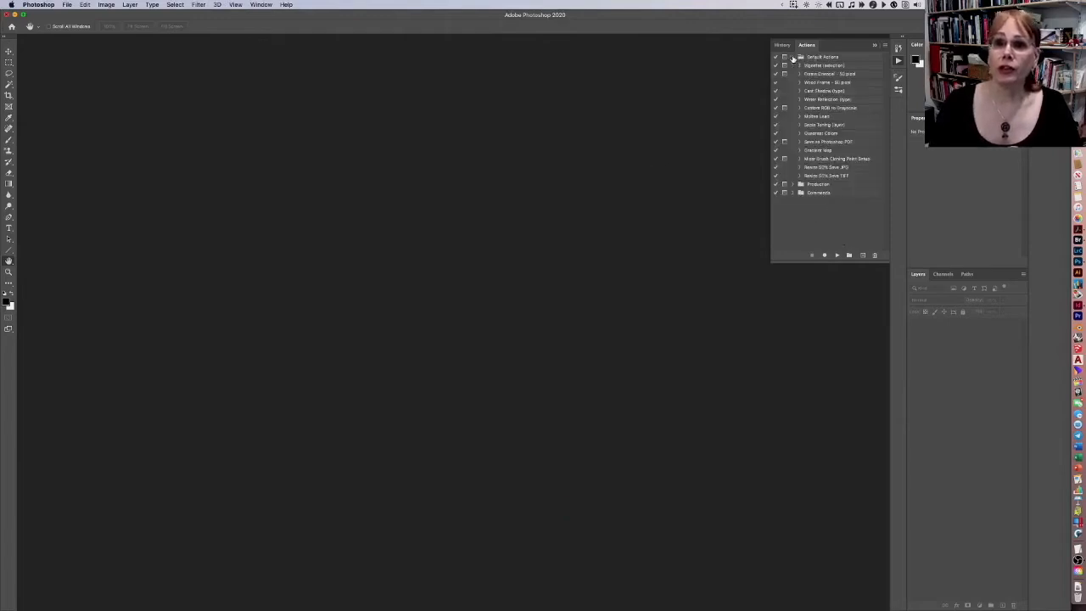
click(887, 47)
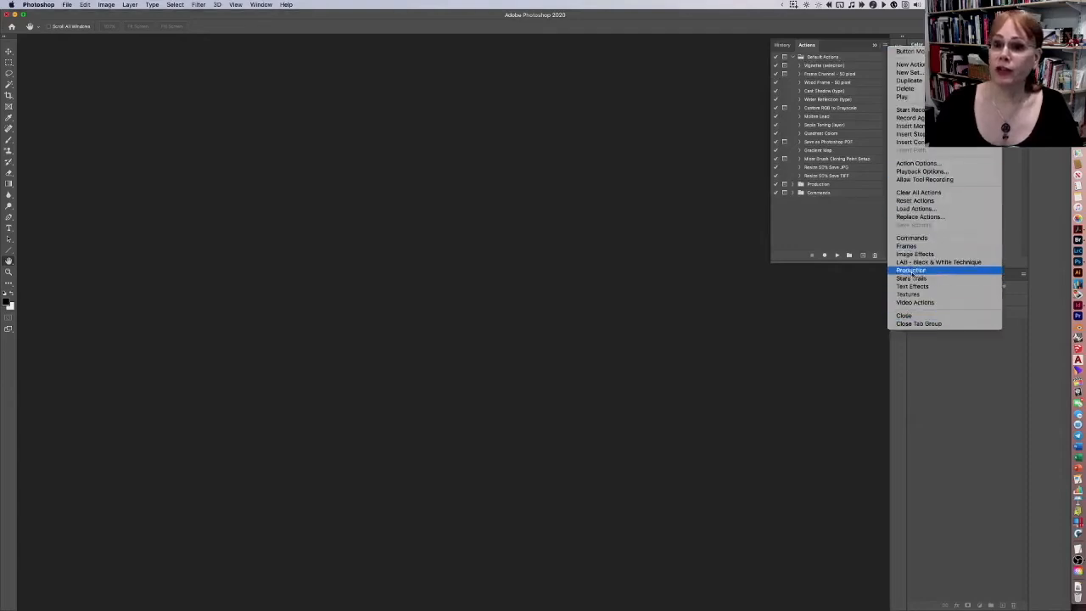
click(827, 236)
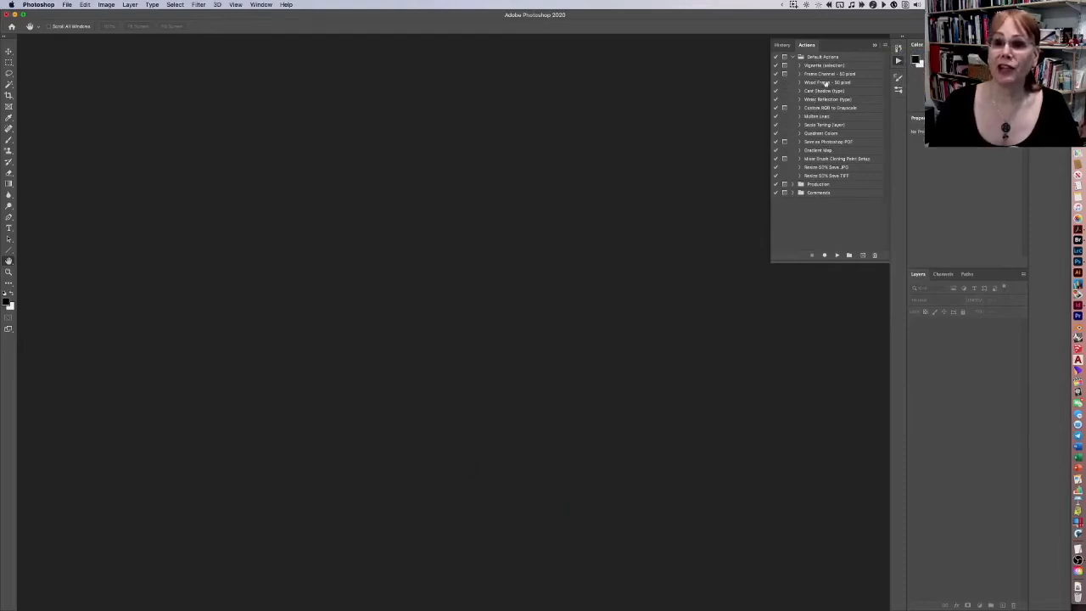
click(863, 255)
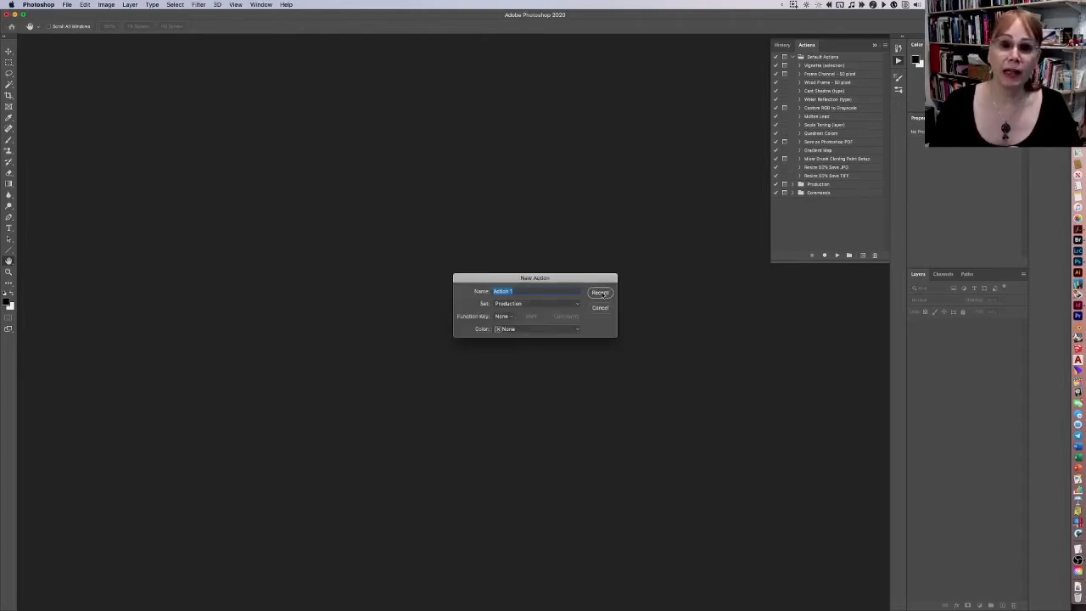
text(R)
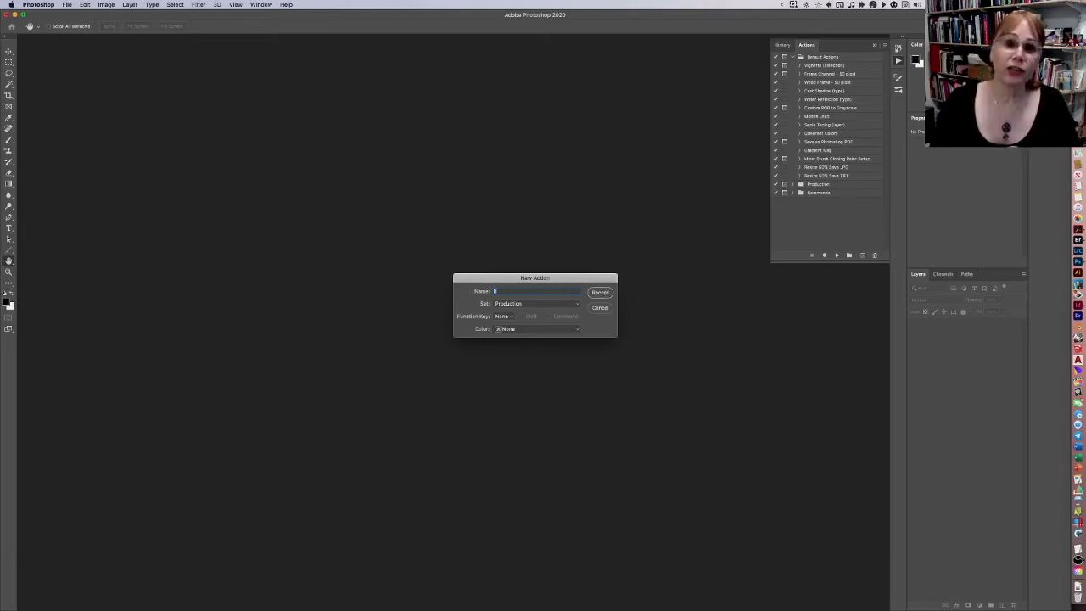
click(601, 309)
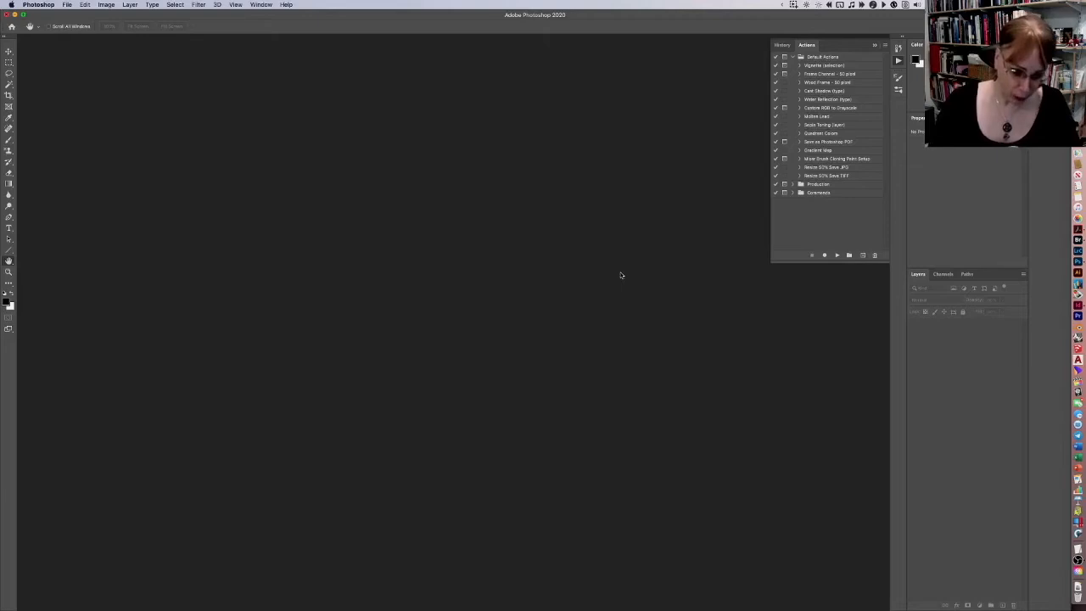
Create a blank document at the default Photoshop size and start recording an action named Resize 4" Wide in the Default Actions set.
key(super+n)
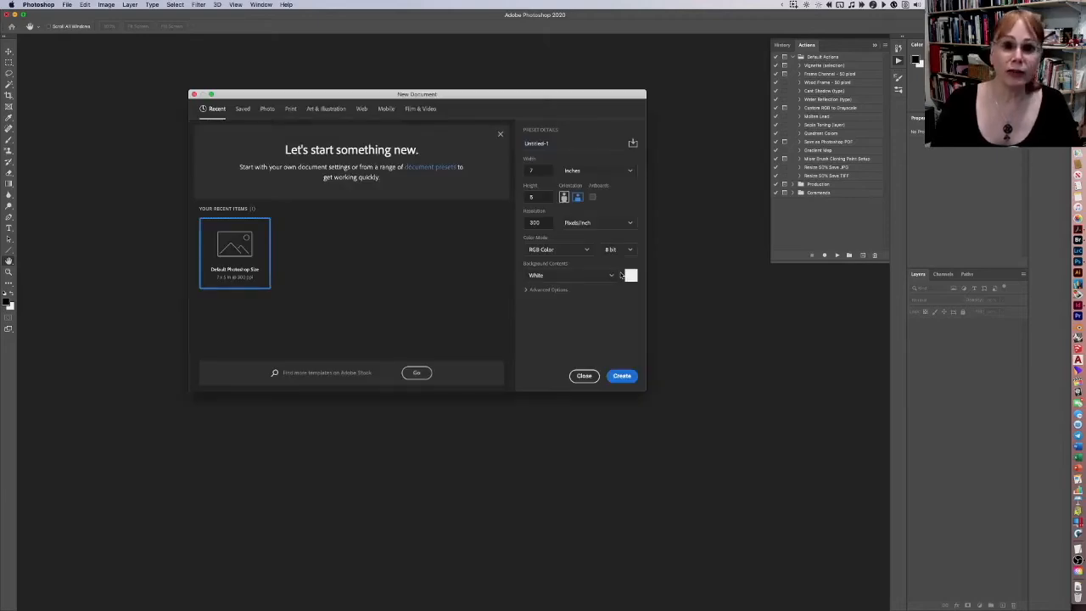
key(Return)
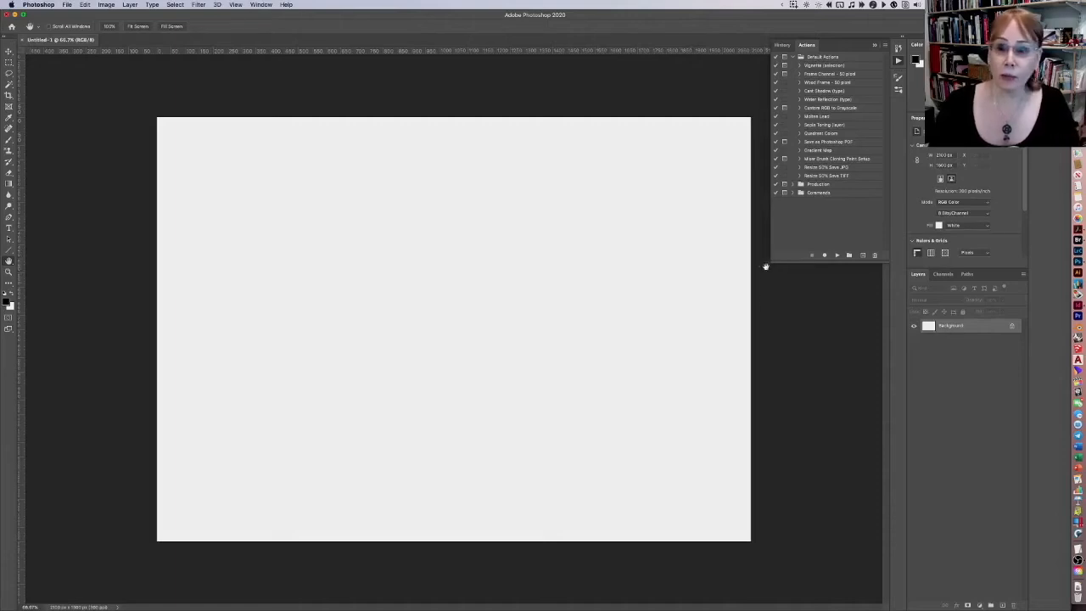
click(864, 255)
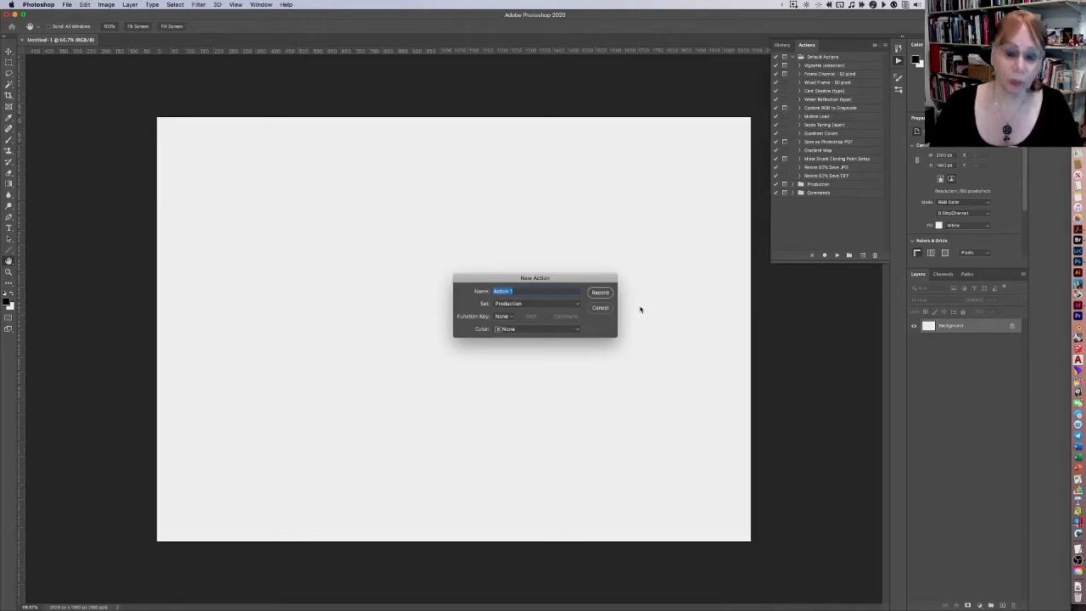
text(Re)
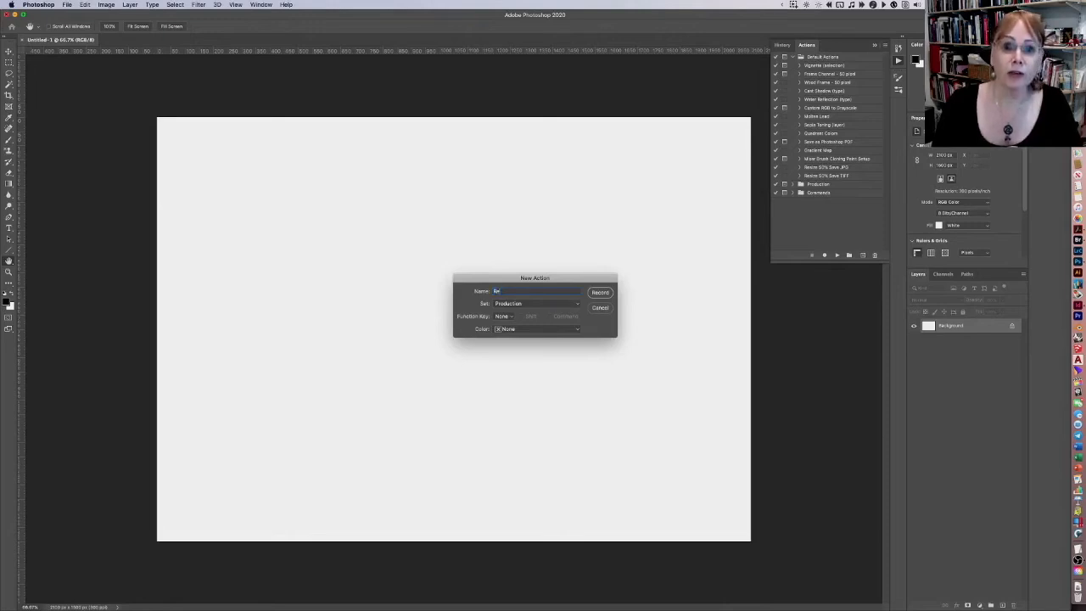
text(size 4" Wide)
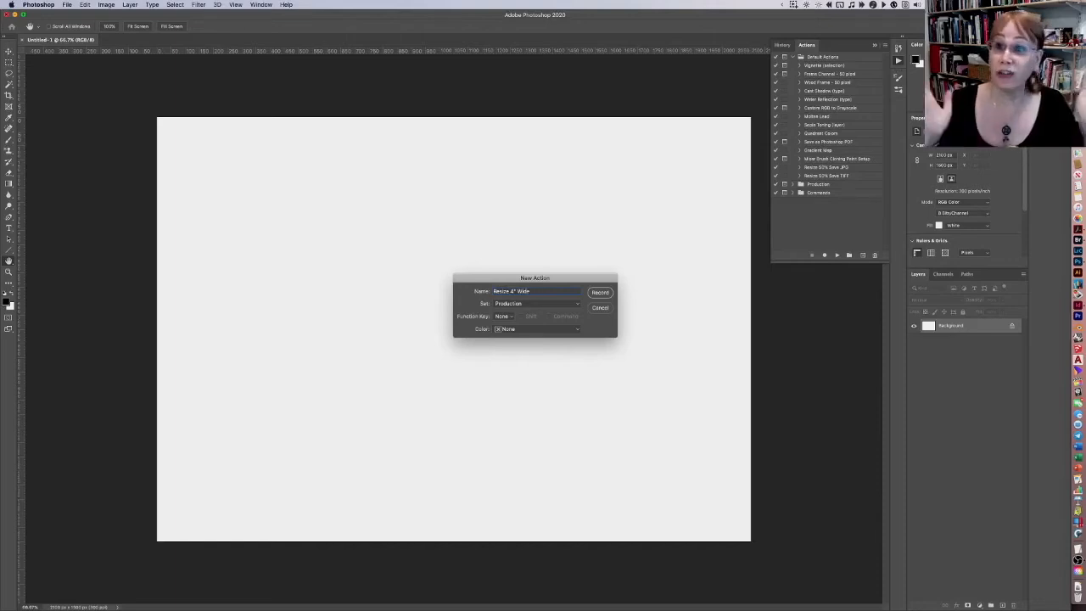
click(552, 305)
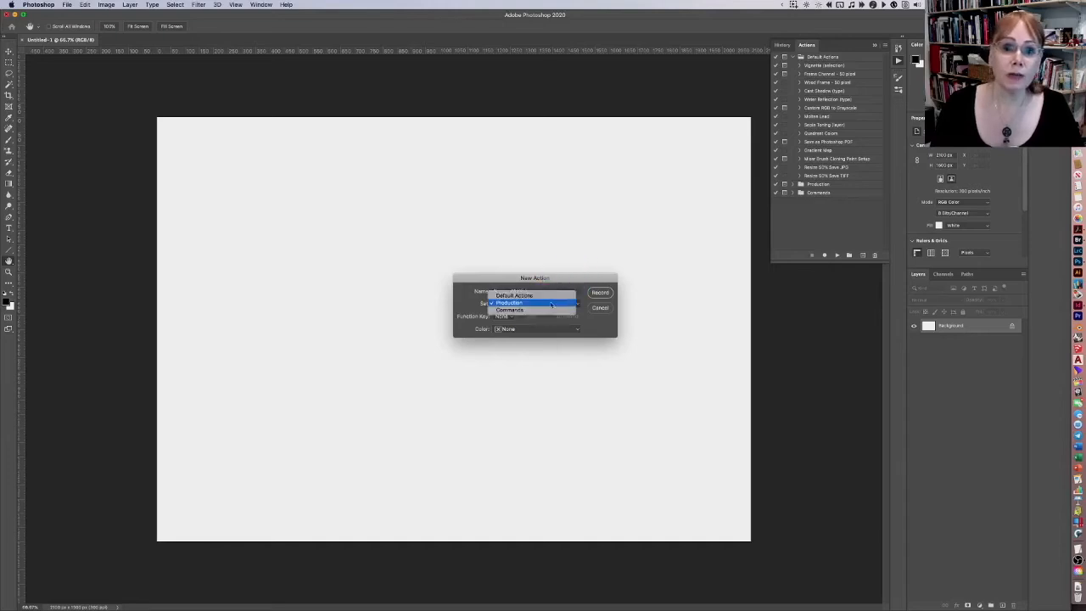
click(544, 294)
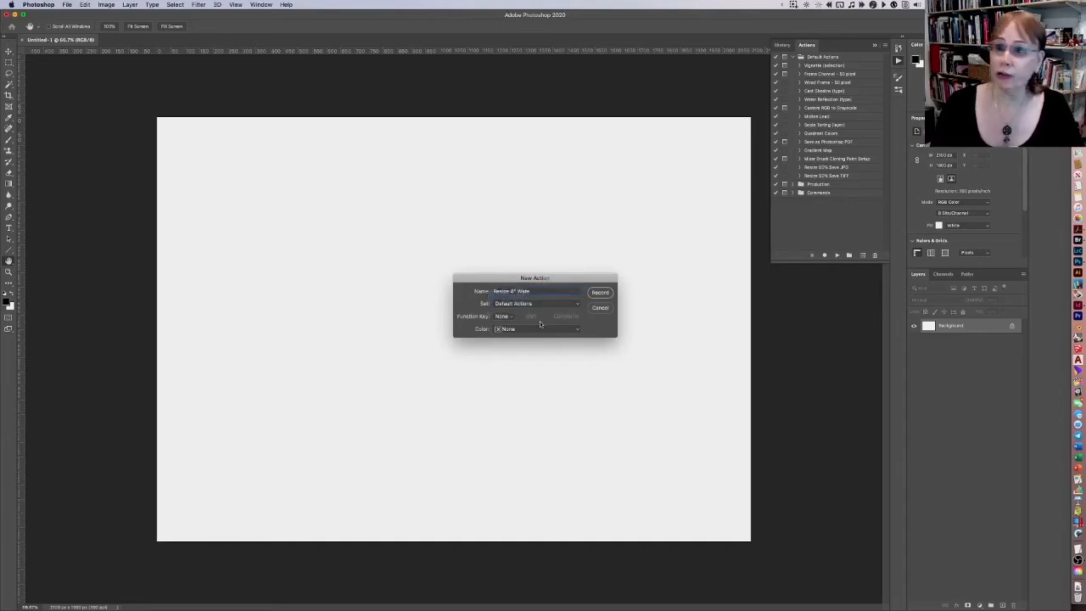
click(600, 292)
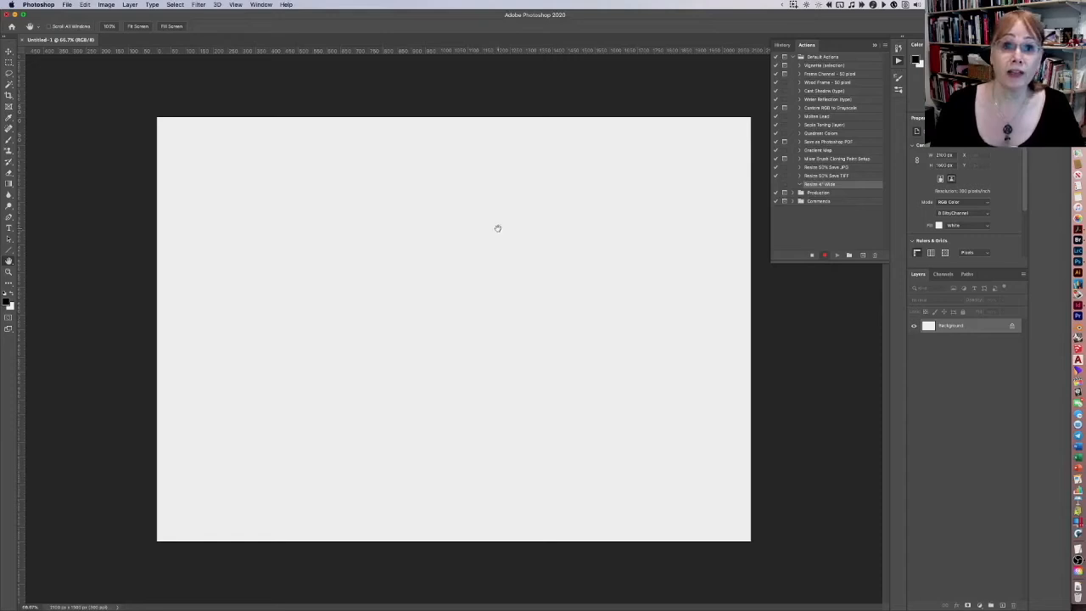
Open the blank document's image size settings, switch the width unit to pixels and set it back to inches.
click(203, 114)
click(106, 4)
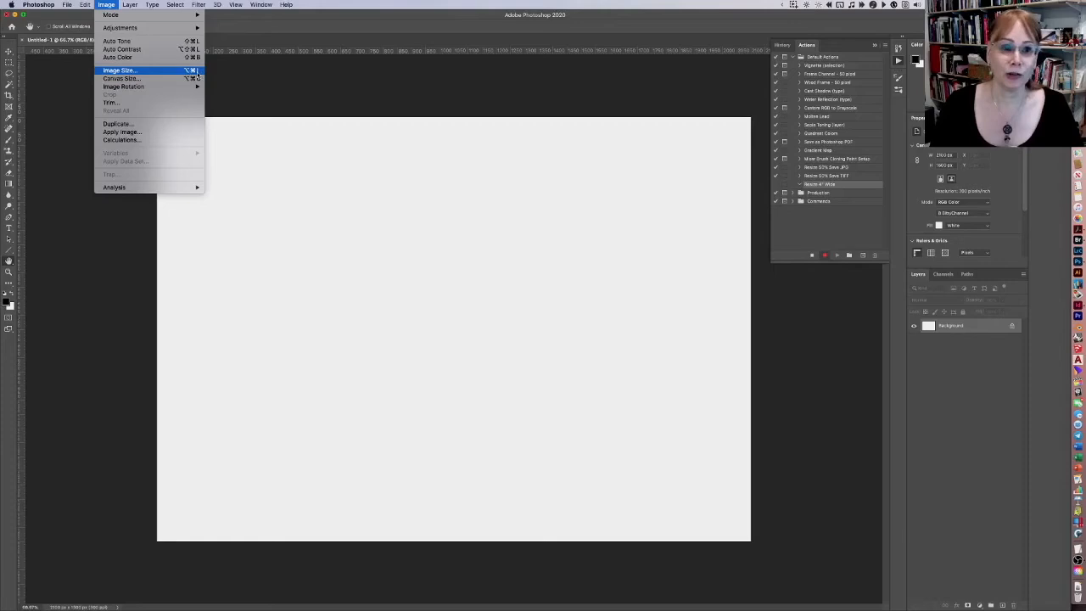
click(193, 71)
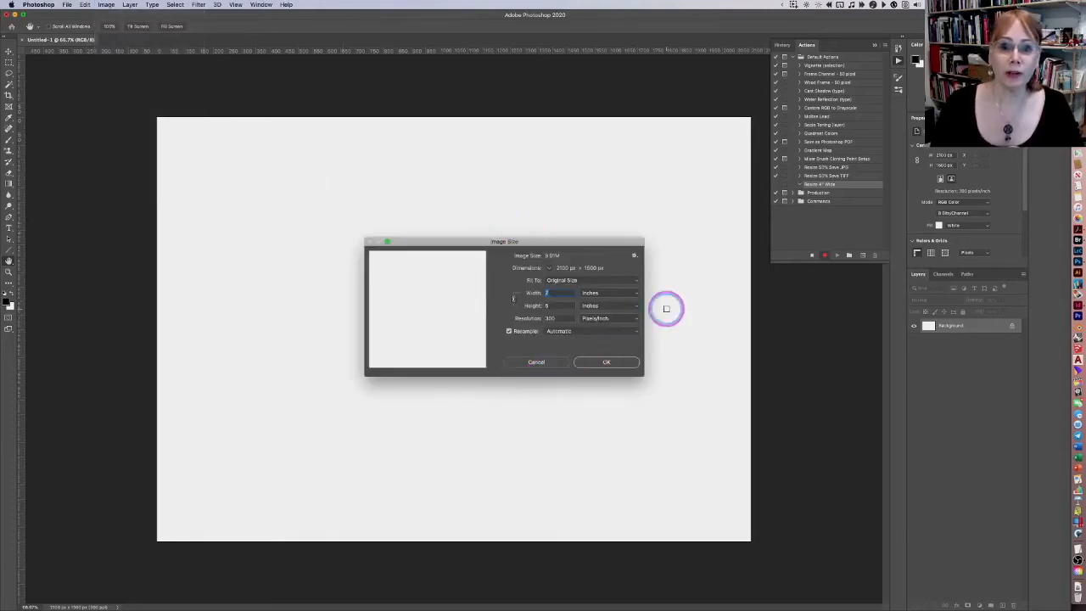
click(602, 293)
click(605, 284)
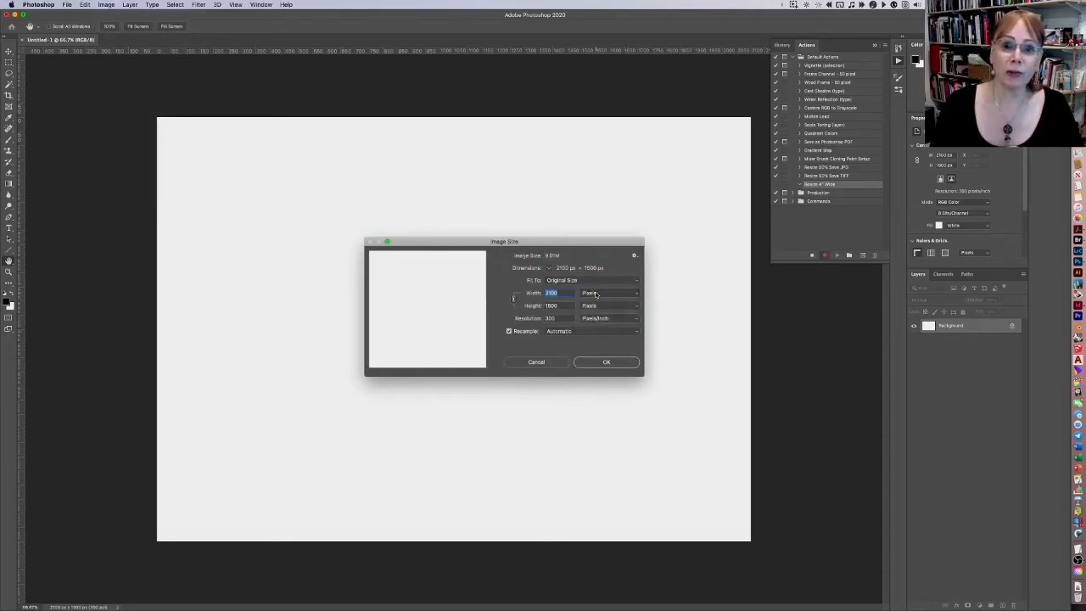
click(598, 295)
click(598, 301)
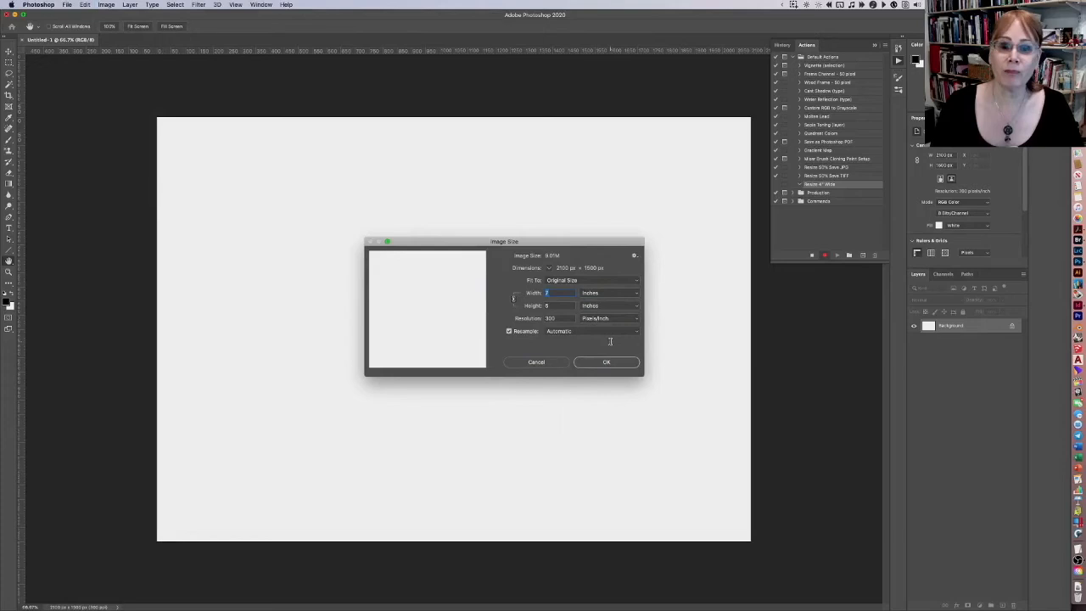
Resize the document to 4 inches wide at a resolution of 200 pixels/inch.
click(560, 323)
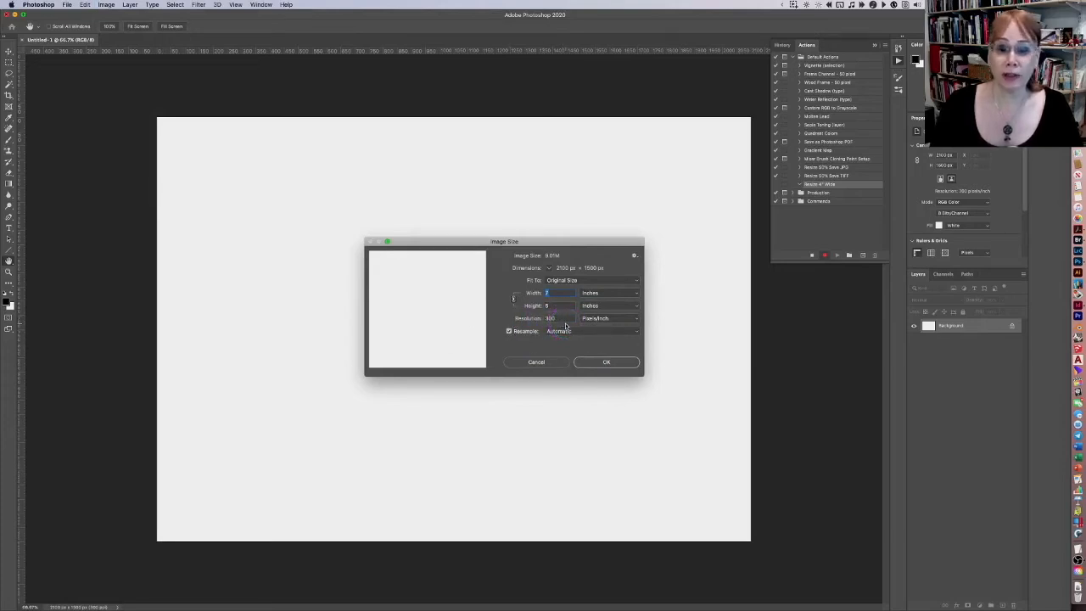
double_click(566, 317)
text(200)
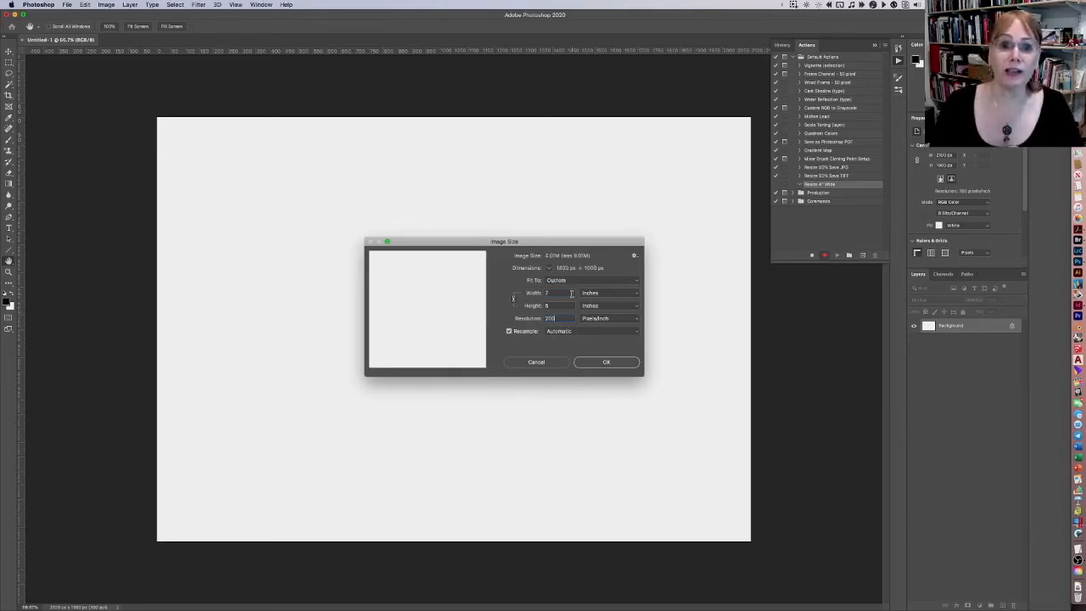
drag(571, 293, 526, 293)
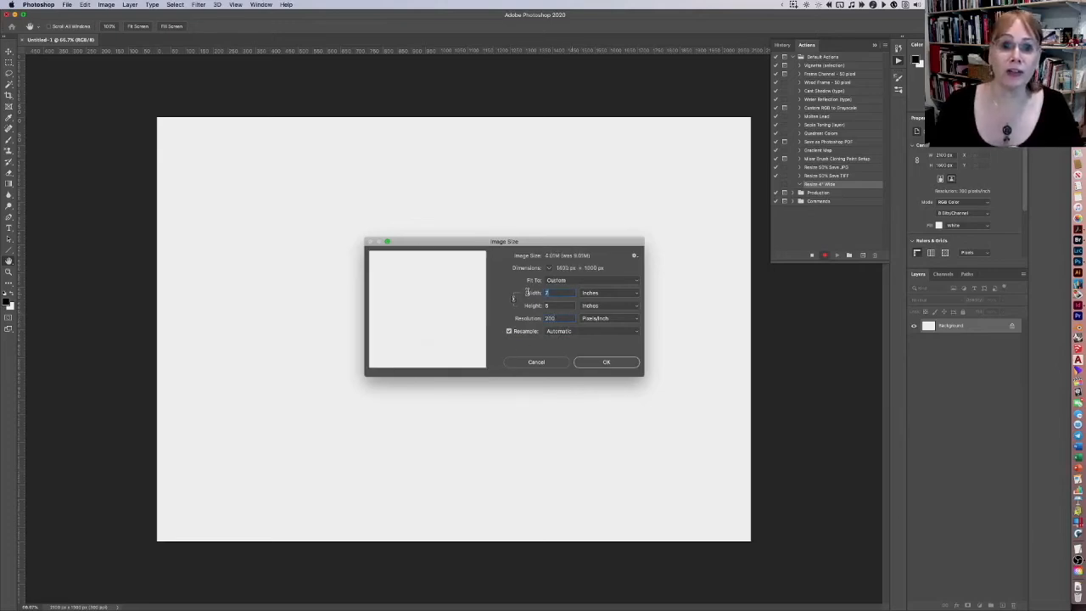
text(4)
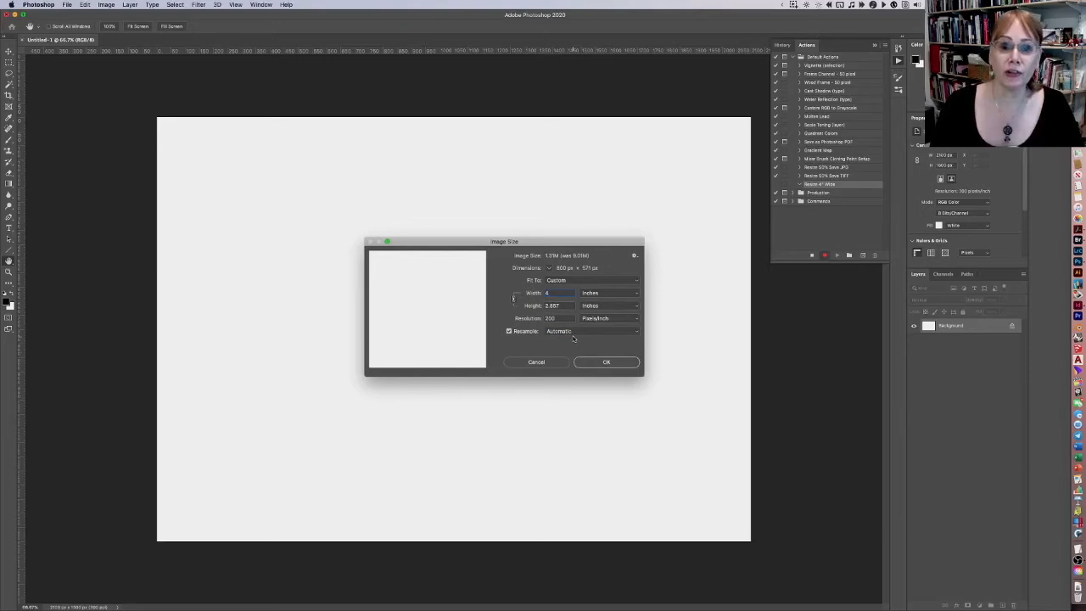
click(607, 363)
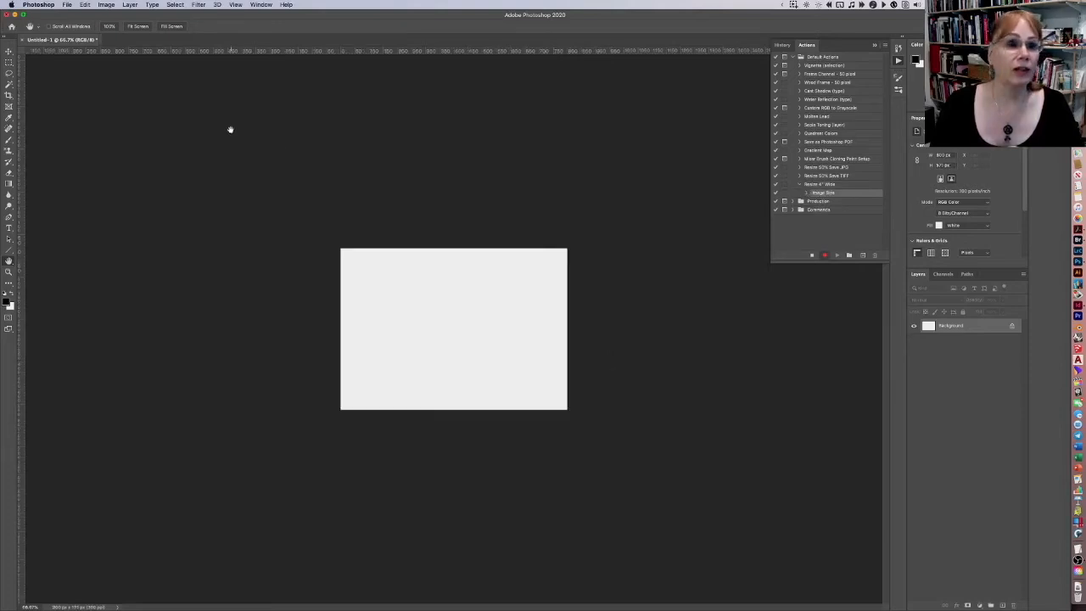
Start saving a copy of the resized document as JPEG and create a folder named Reduced inside the JPG folder.
click(66, 4)
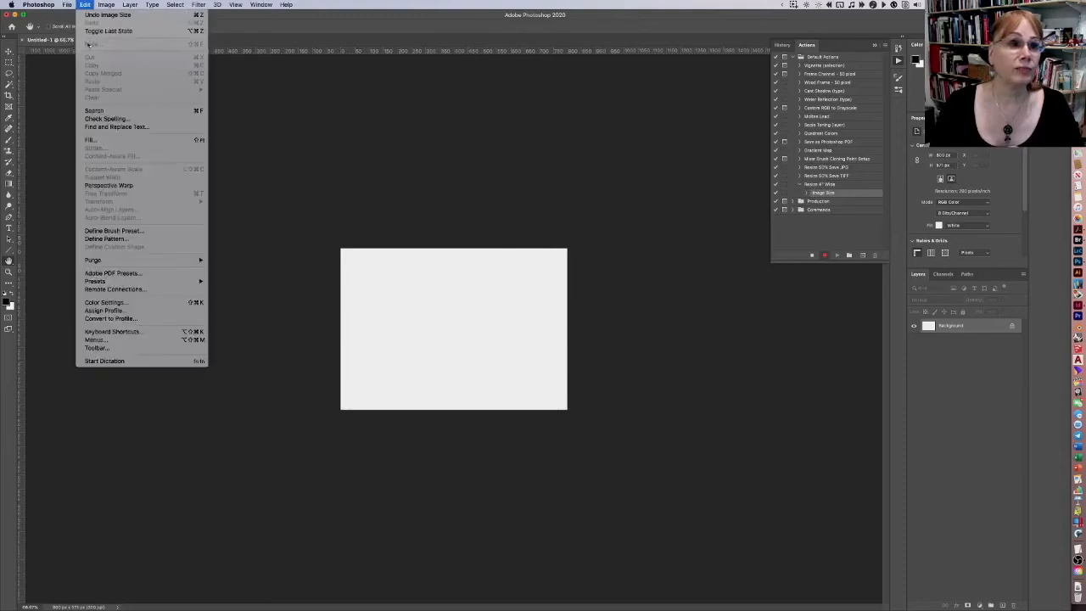
click(76, 92)
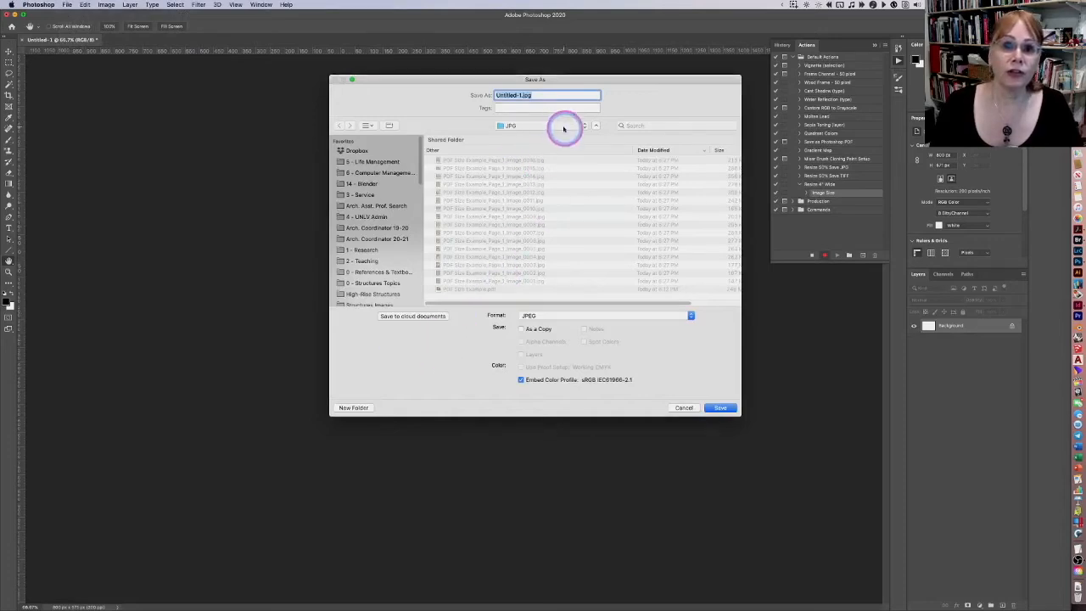
click(353, 408)
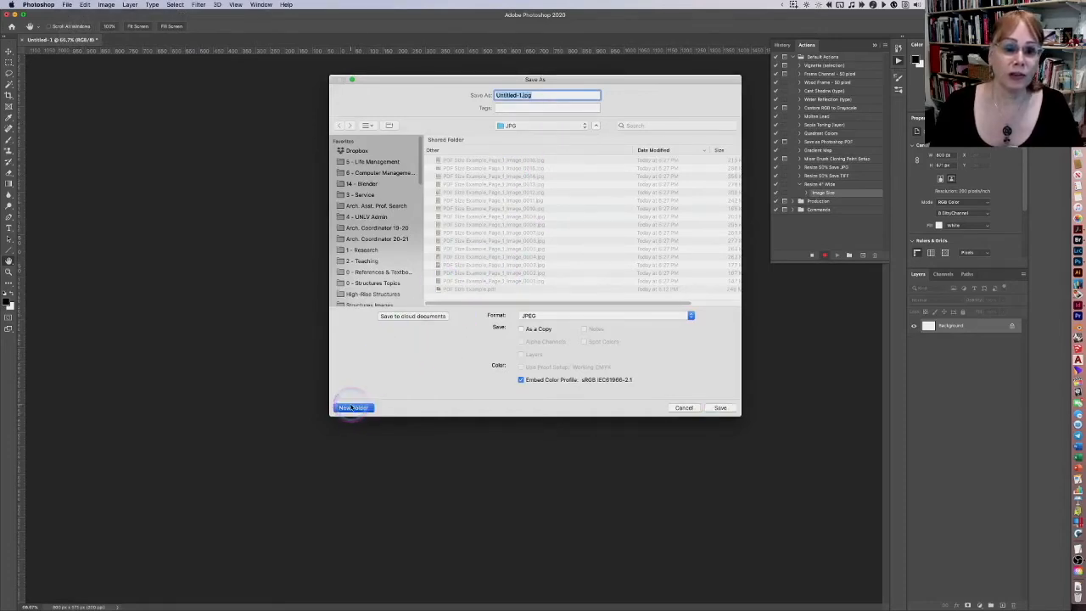
text(Red)
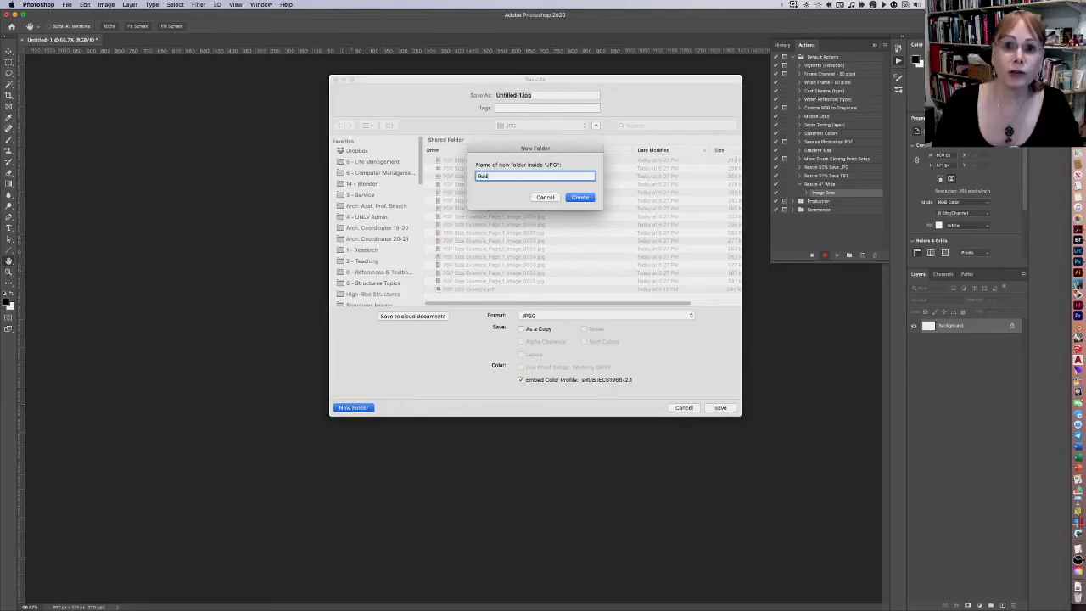
text(uced)
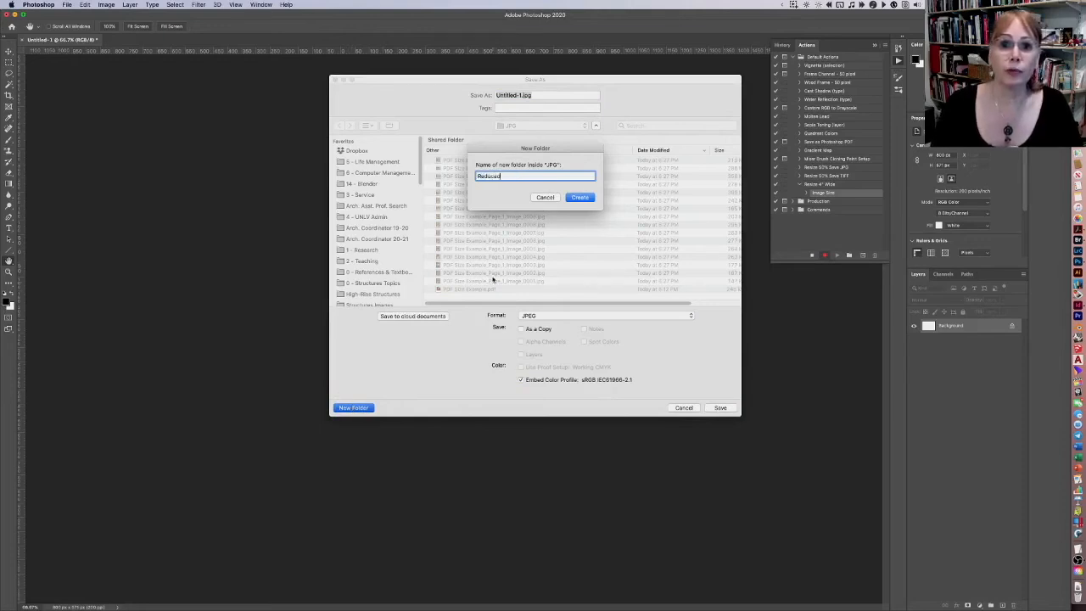
click(582, 197)
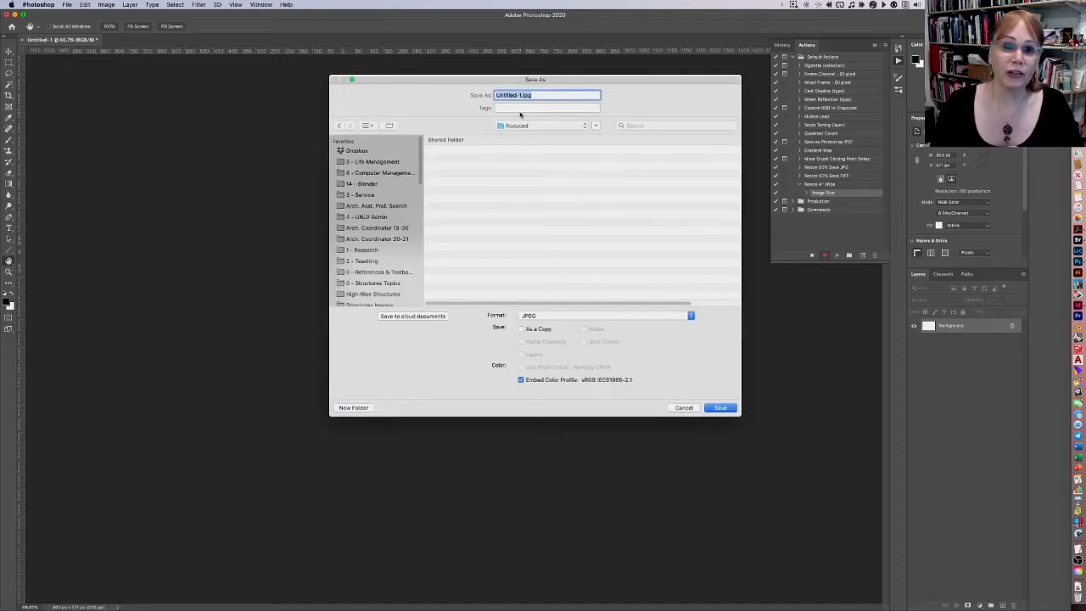
Save Untitled-1.jpg in the Reduced folder at Maximum quality 10 with Baseline ("Standard") format, and stop recording the action.
click(724, 410)
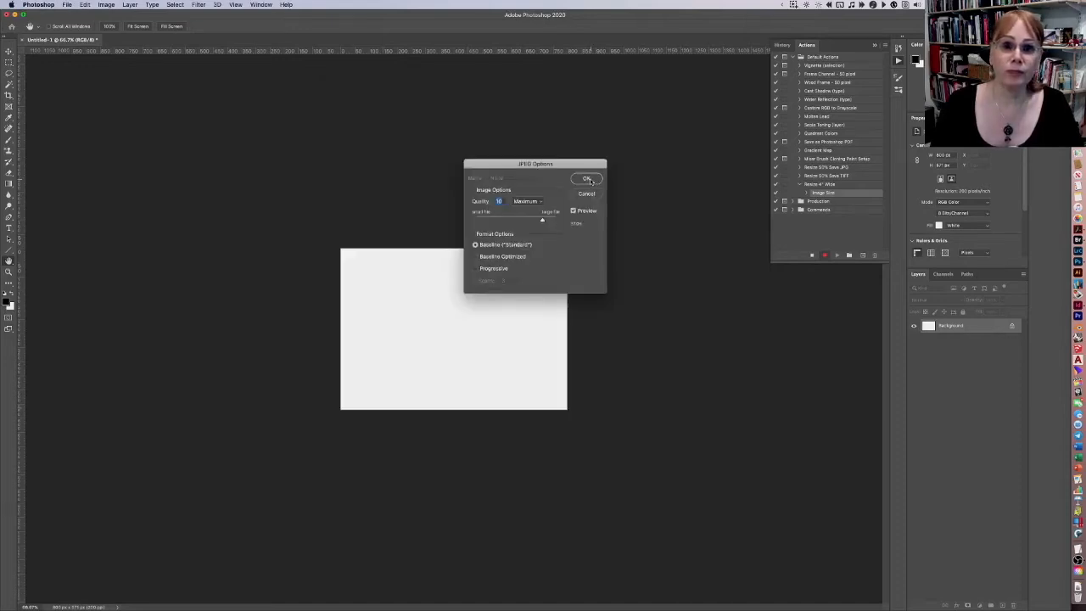
click(588, 179)
click(812, 301)
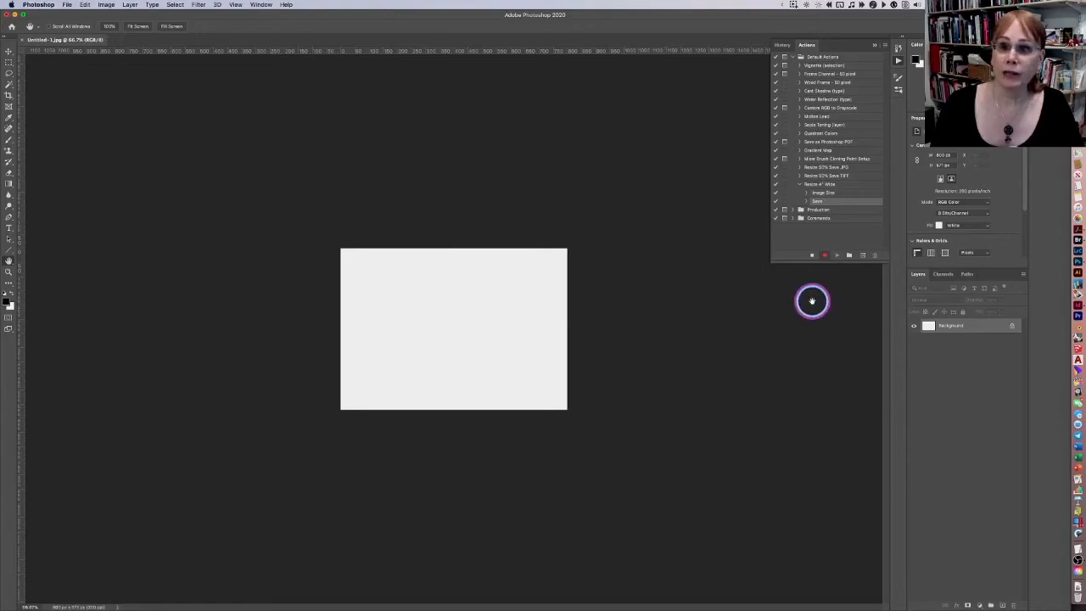
click(813, 256)
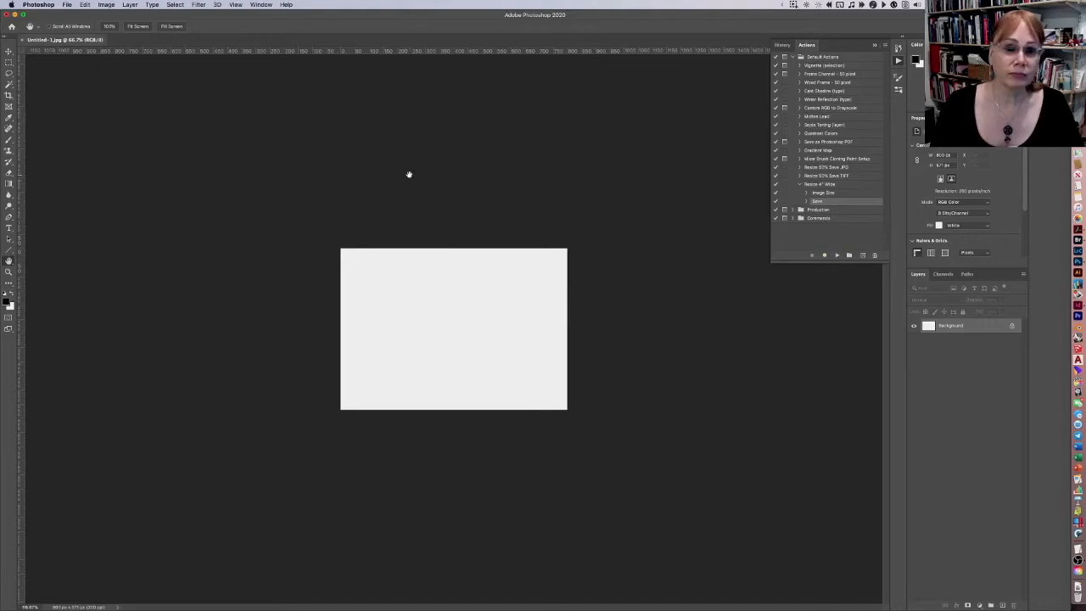
Close the saved document and create a new blank one at the default Photoshop size, 7 x 5 inches at 300 pixels/inch.
click(12, 26)
click(583, 354)
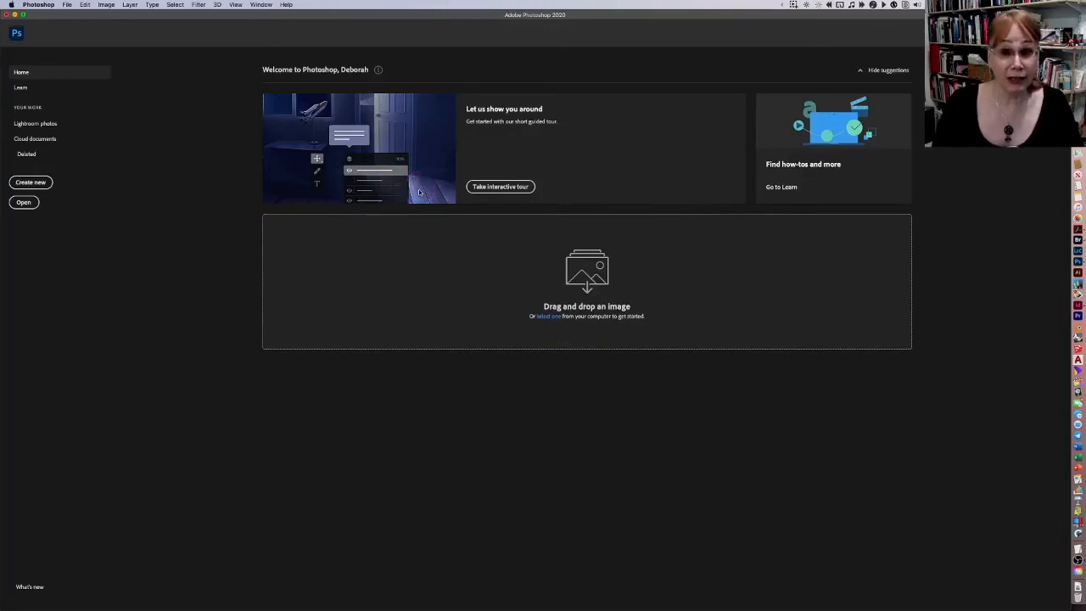
key(super+n)
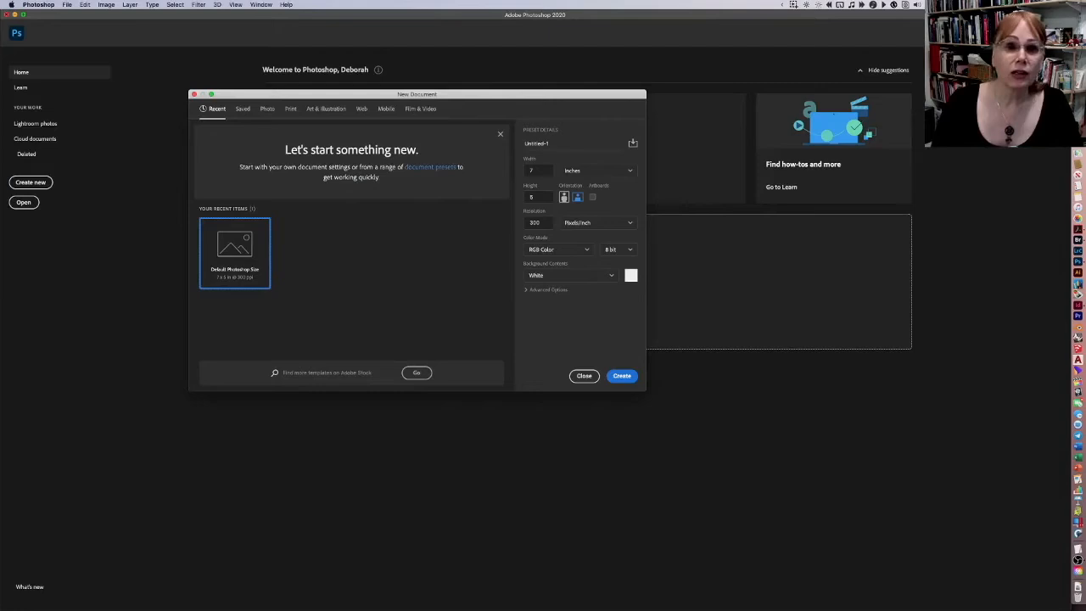
click(624, 375)
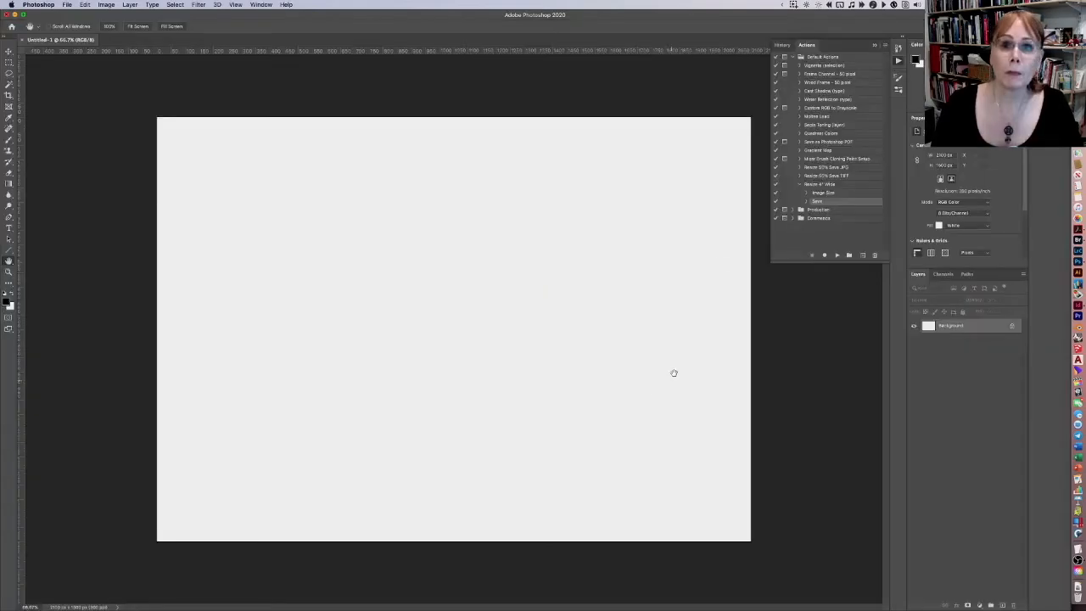
Collapse the Resize 4" Wide action and start recording a new action named Resize 4" Tall in the Default Actions set.
click(798, 184)
click(812, 58)
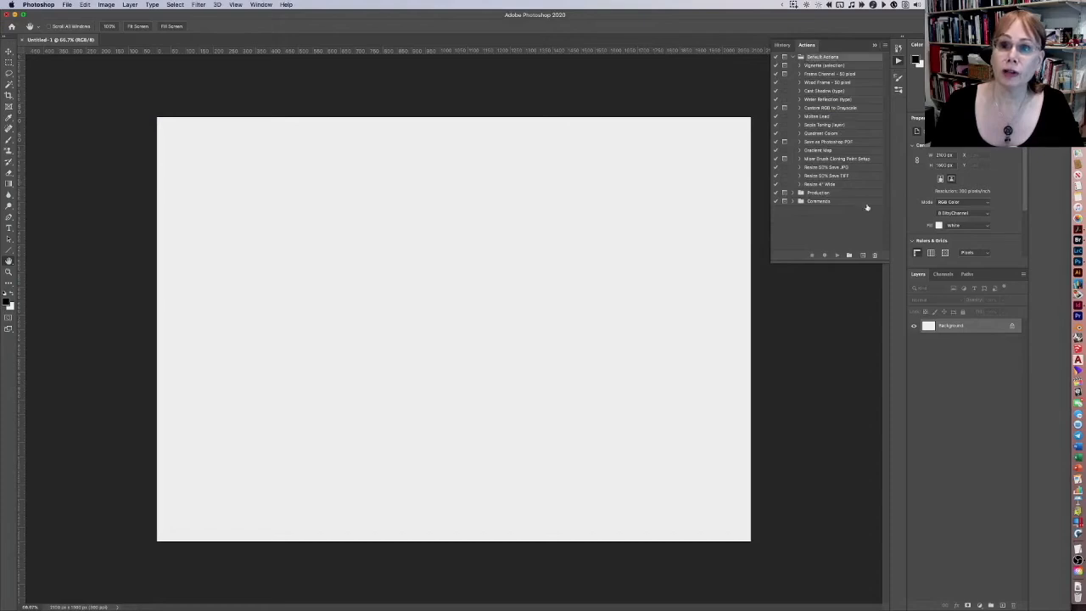
click(862, 255)
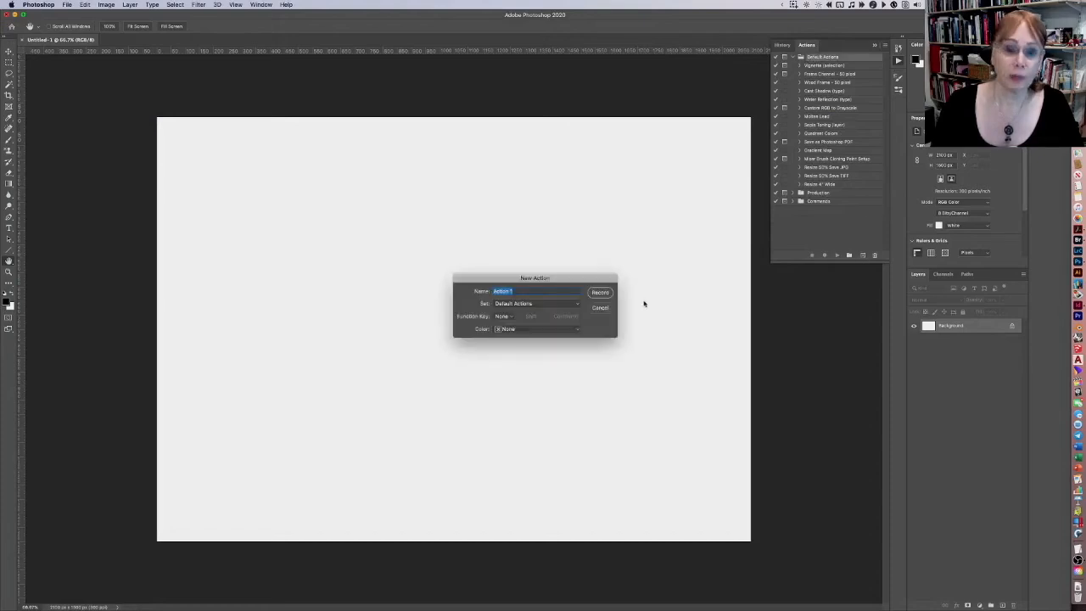
text(Resize 4" Tall)
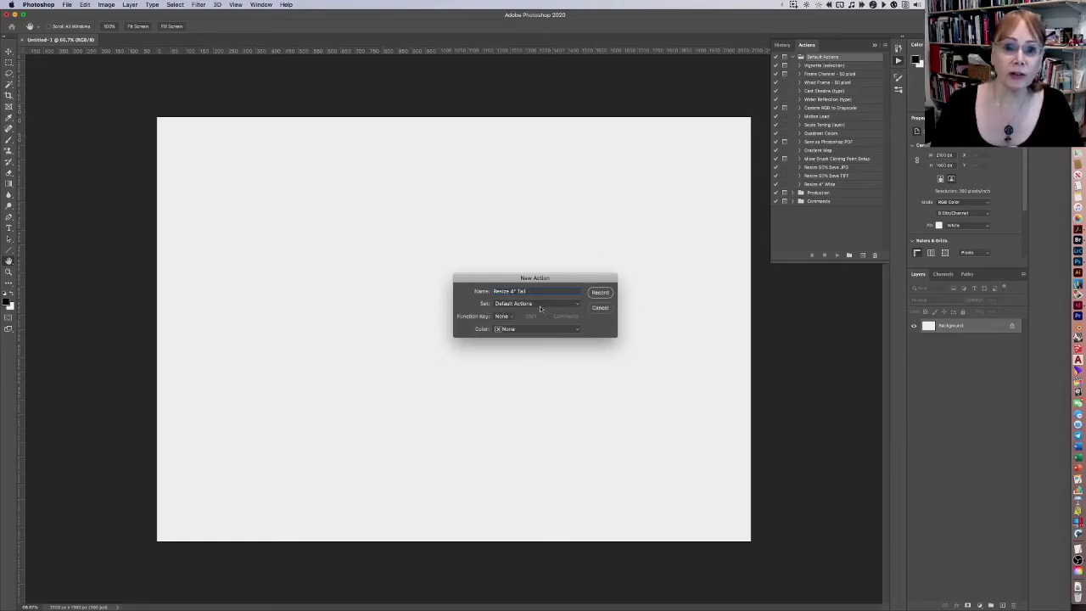
click(600, 293)
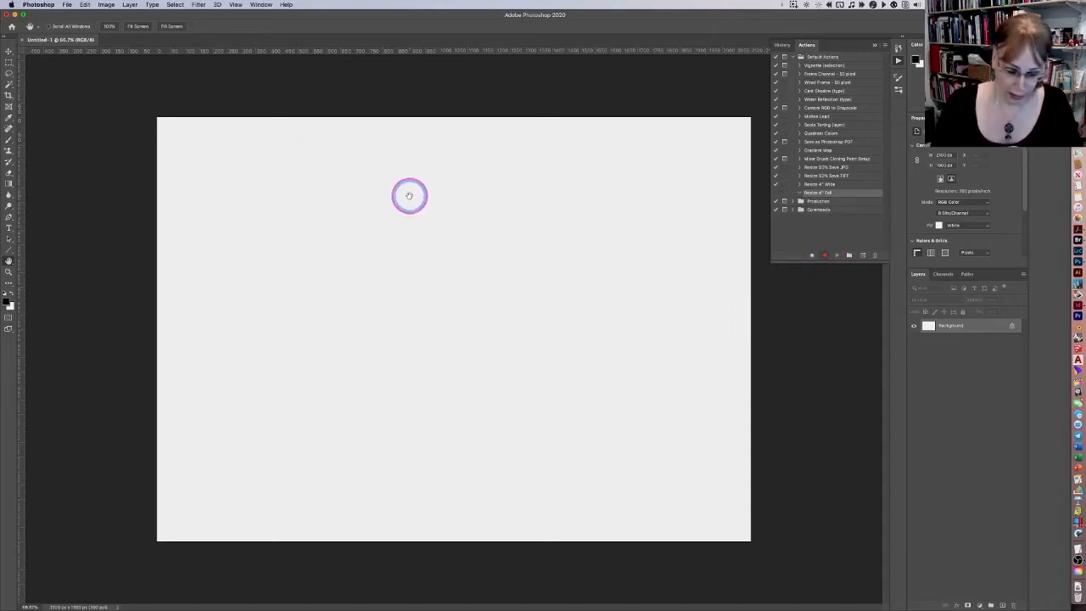
Resize the new document to 4 inches high at a resolution of 200 pixels/inch.
key(super+alt+i)
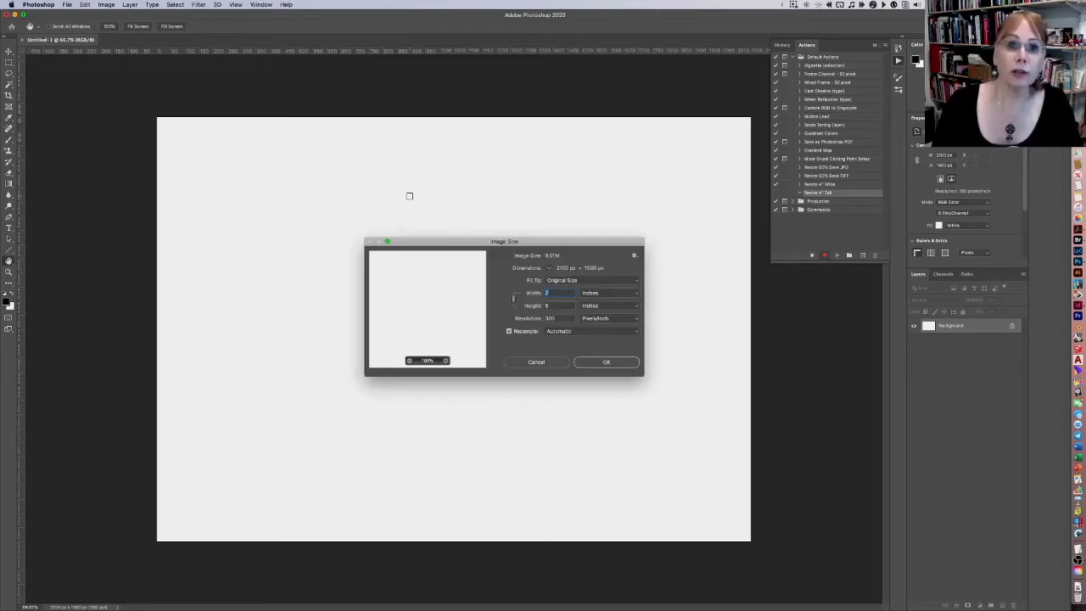
double_click(555, 318)
text(200)
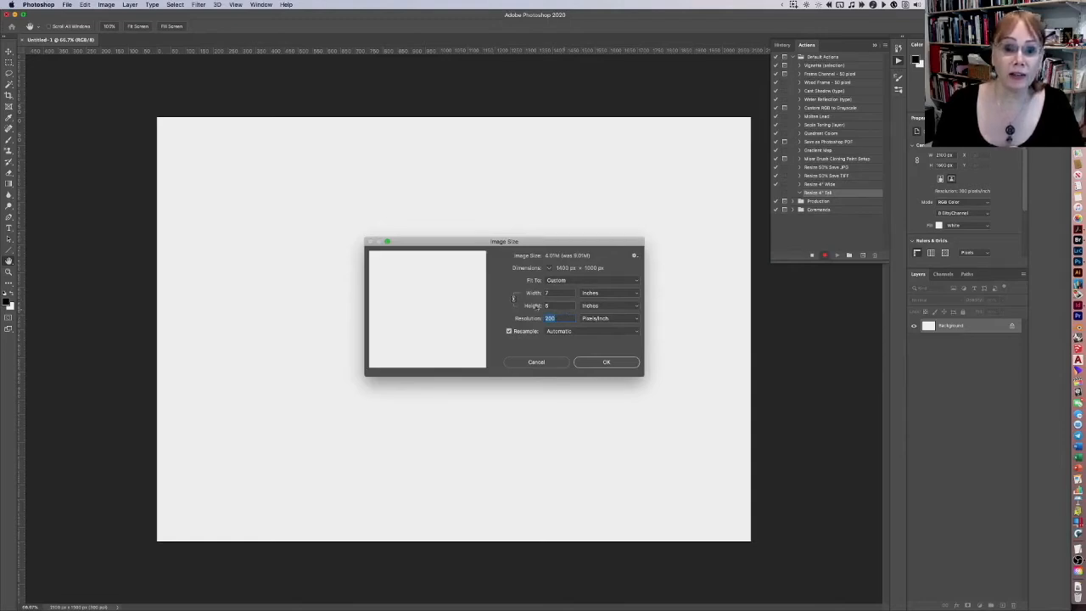
key(shift+Tab)
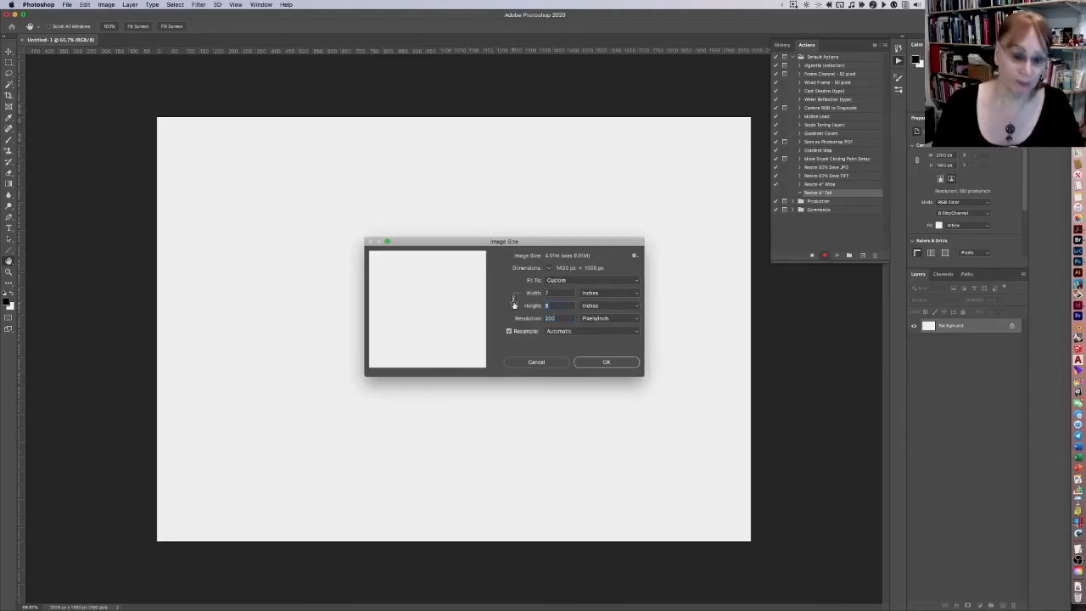
text(4)
click(606, 362)
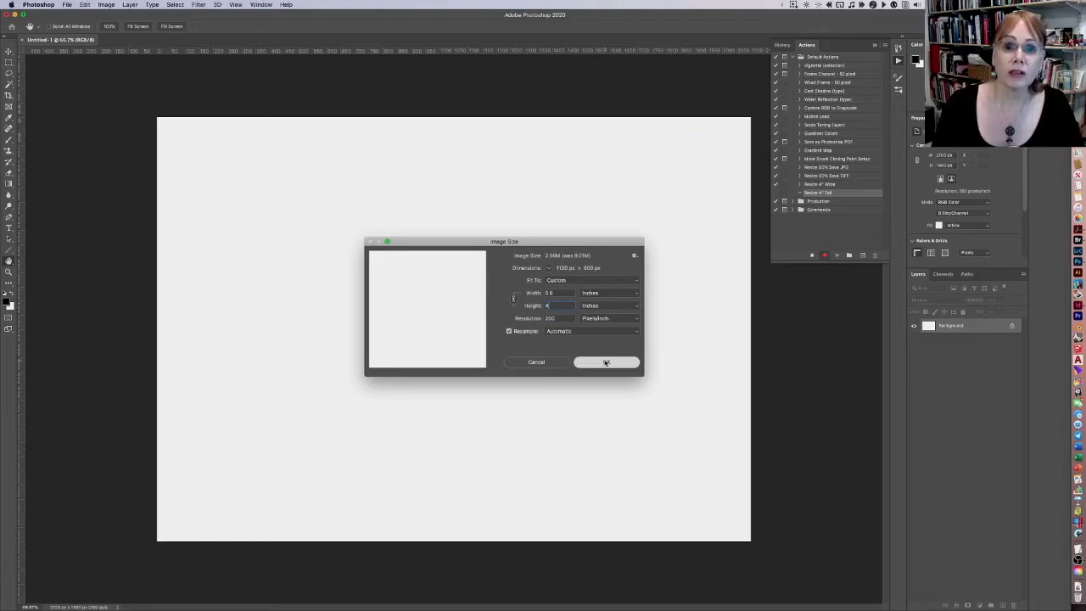
Save the document as a JPEG in the Reduced folder, replacing Untitled-1.jpg, then stop recording and collapse the Resize 4" Tall action.
click(67, 5)
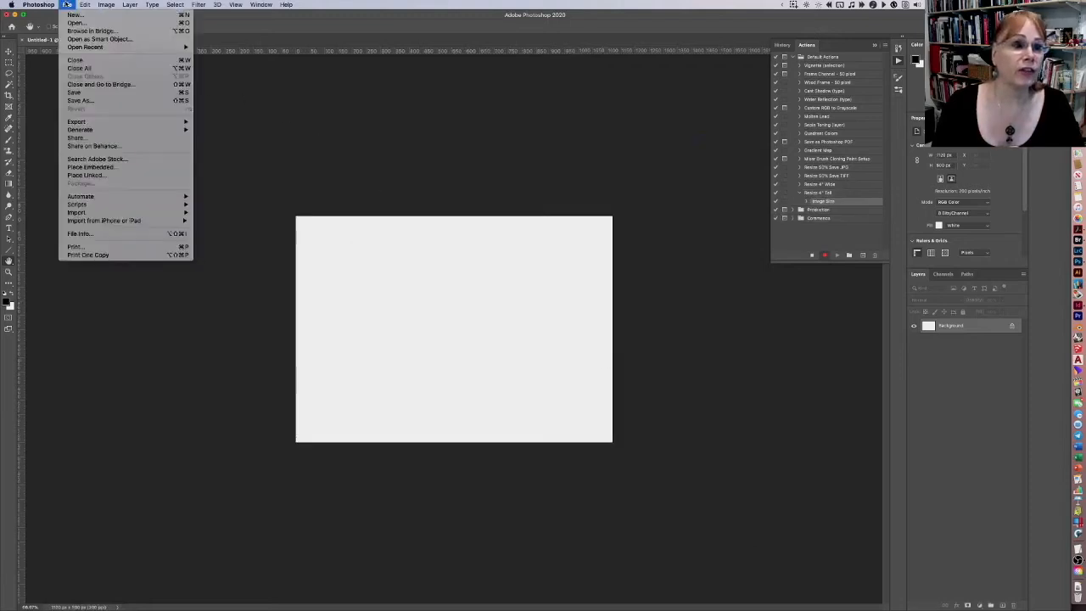
click(136, 102)
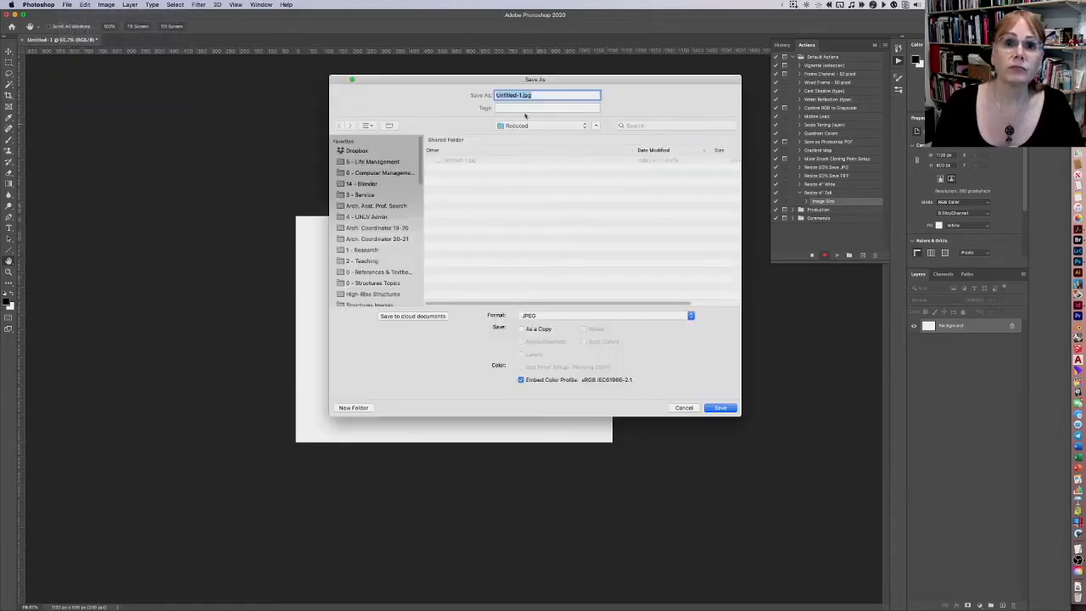
click(720, 408)
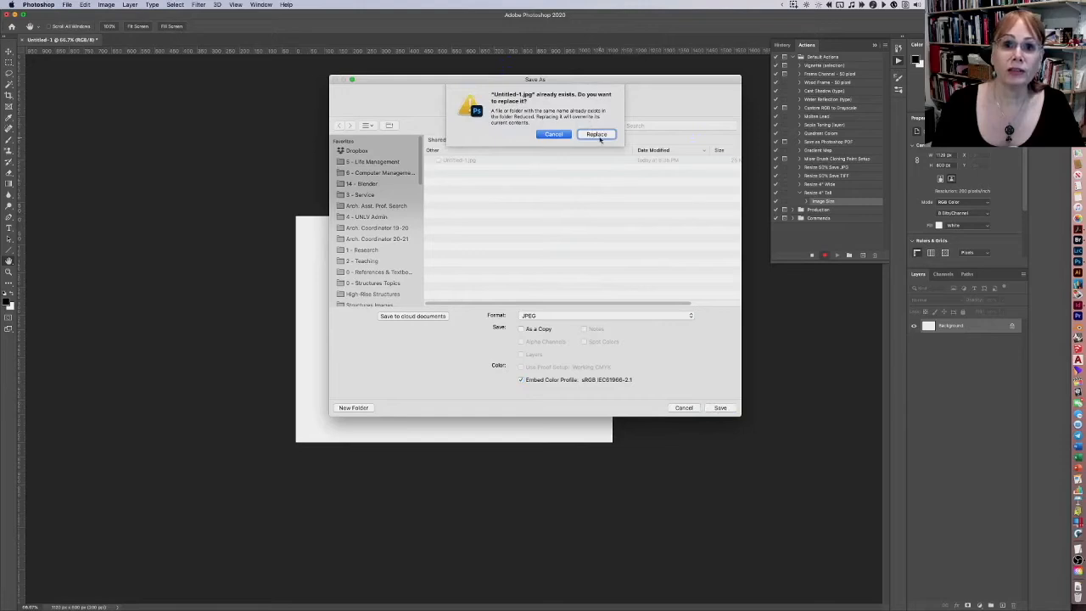
click(597, 135)
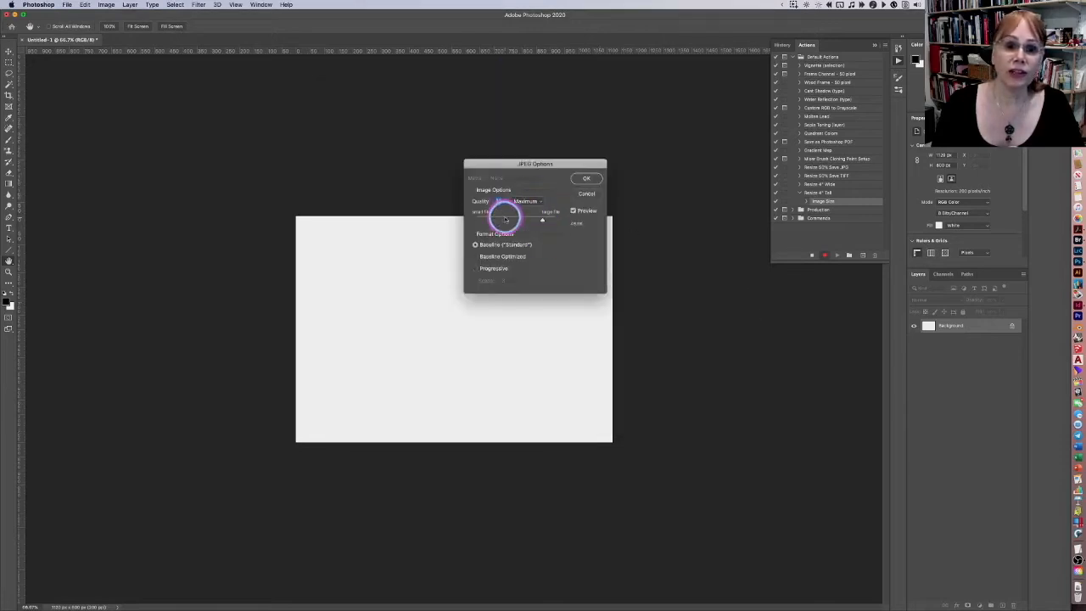
click(587, 177)
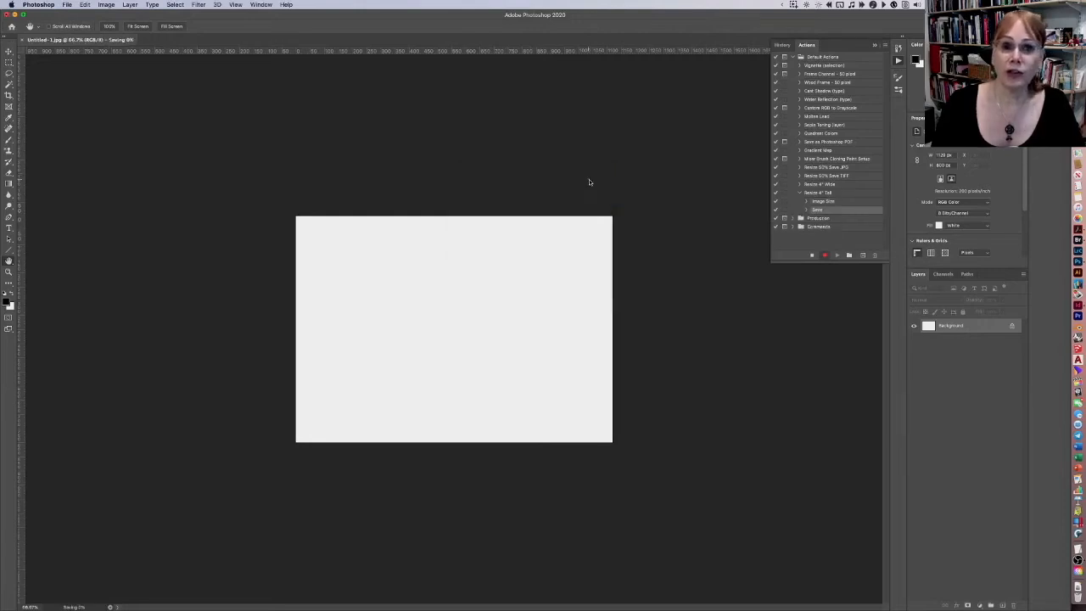
click(799, 193)
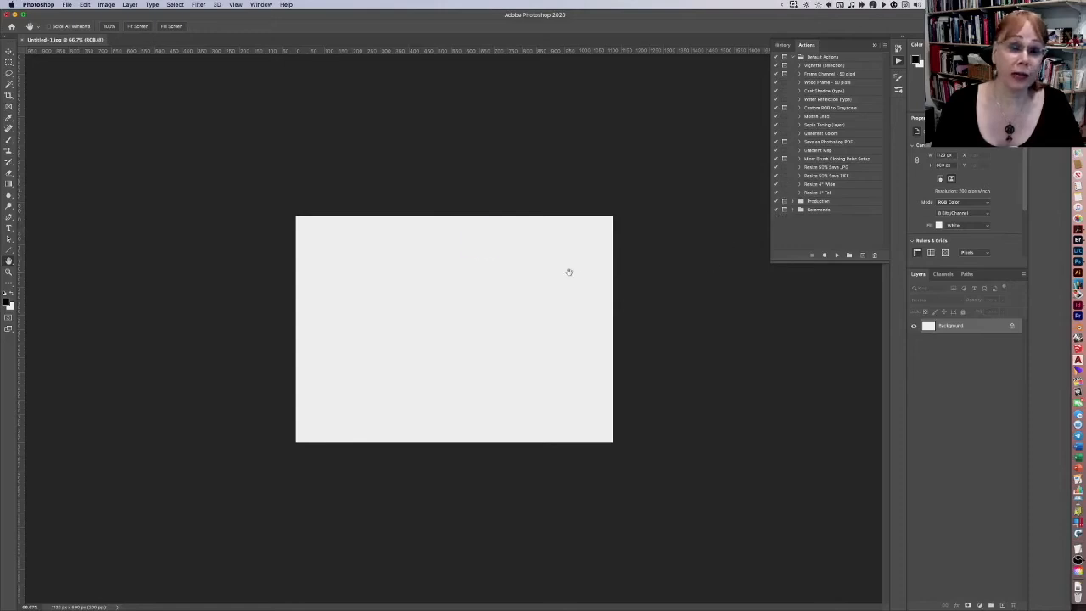
Close the saved document and delete Untitled-1.jpg from the Reduced folder in Path Finder.
click(23, 40)
key(super+Tab)
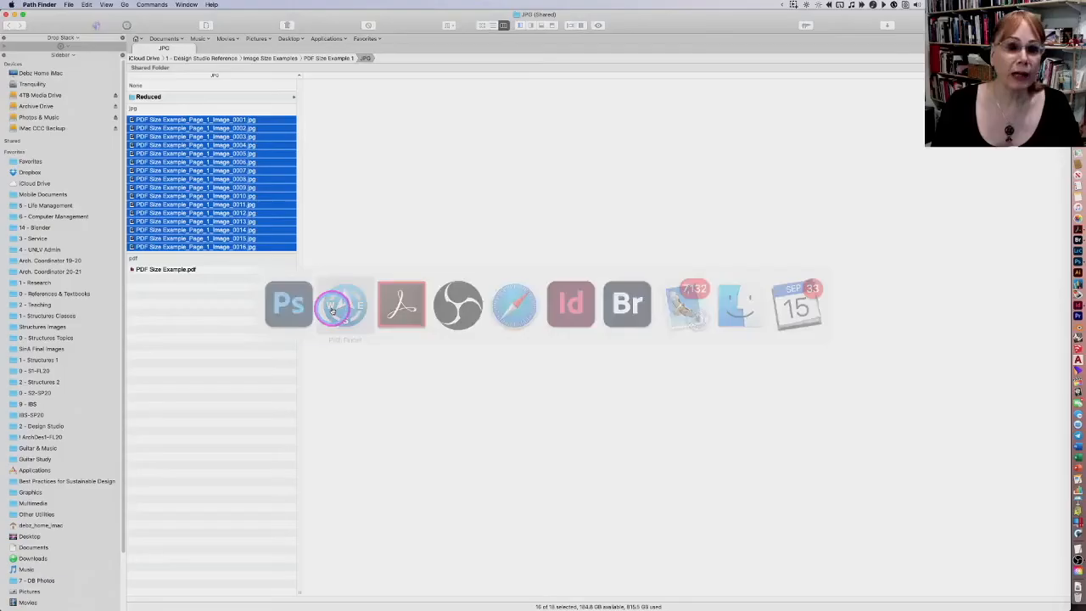
click(187, 97)
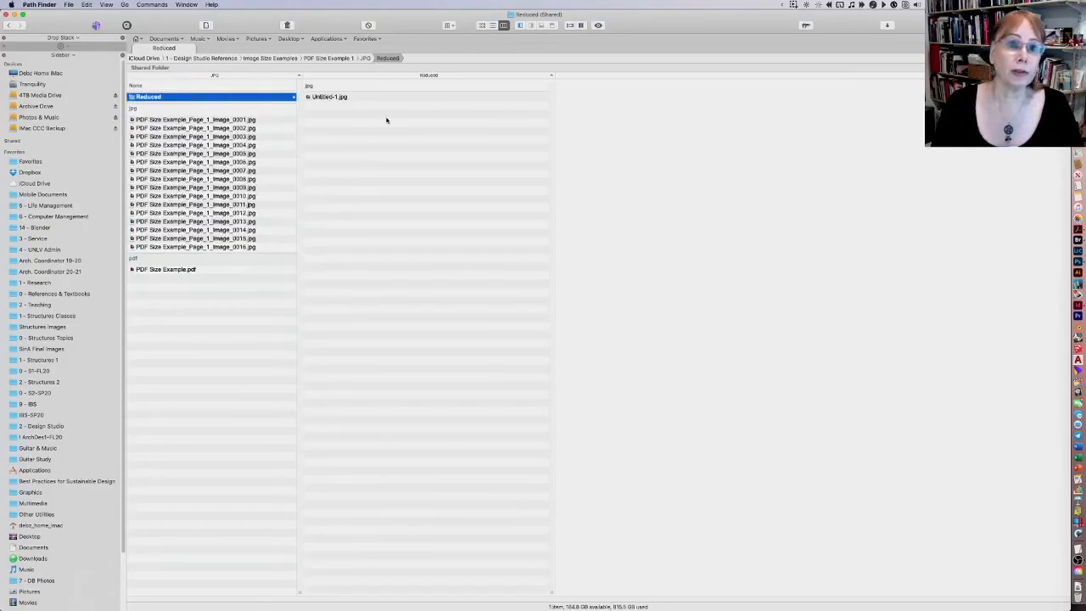
click(369, 98)
click(419, 59)
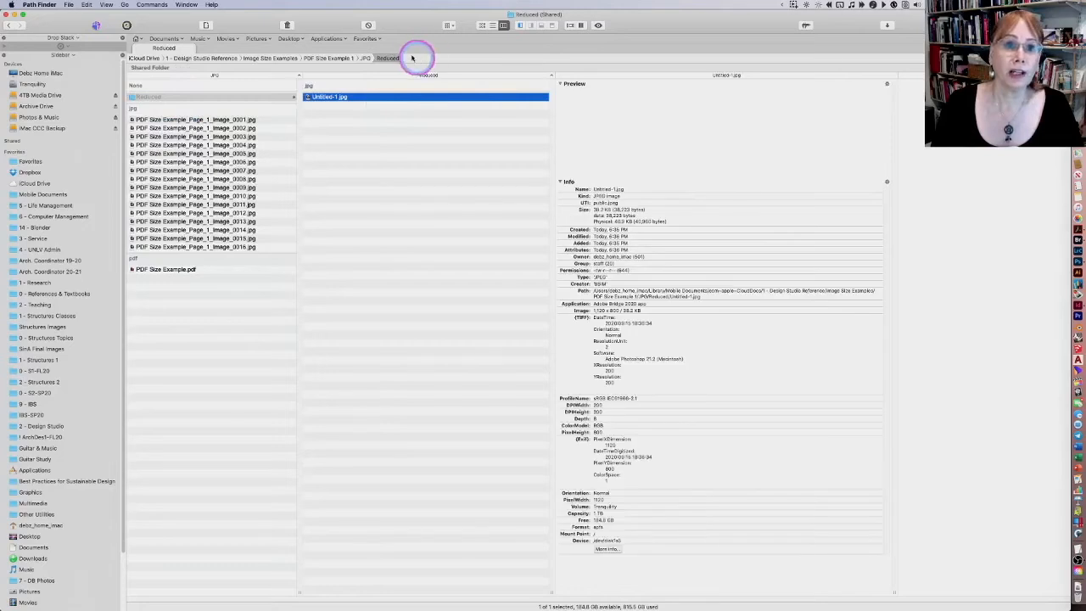
click(412, 57)
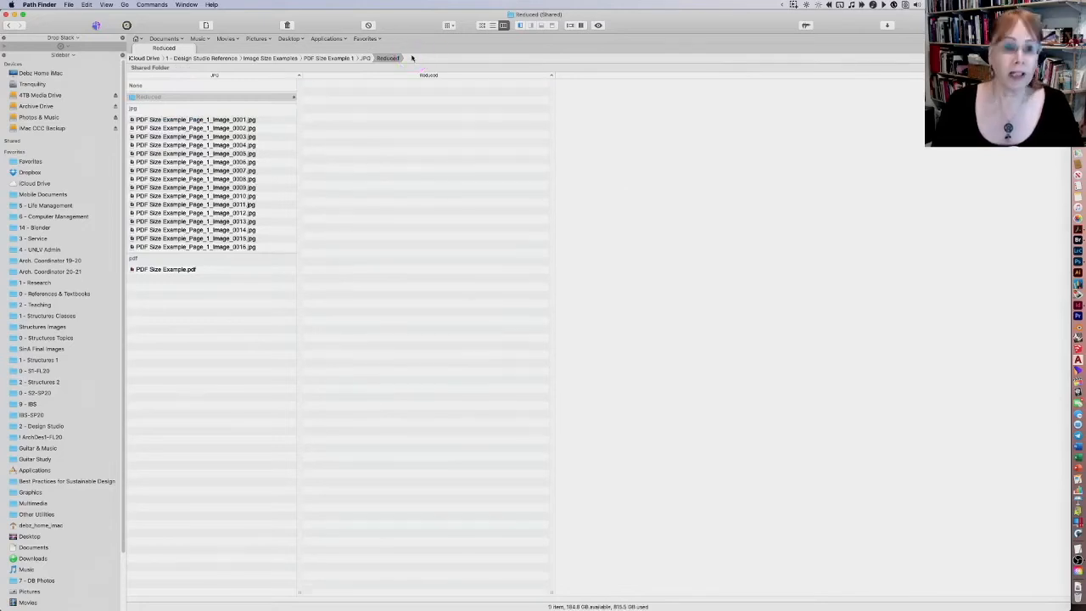
Open PDF Size Example_Page_1_Image_0001.jpg from the JPG folder in Adobe Bridge.
click(218, 121)
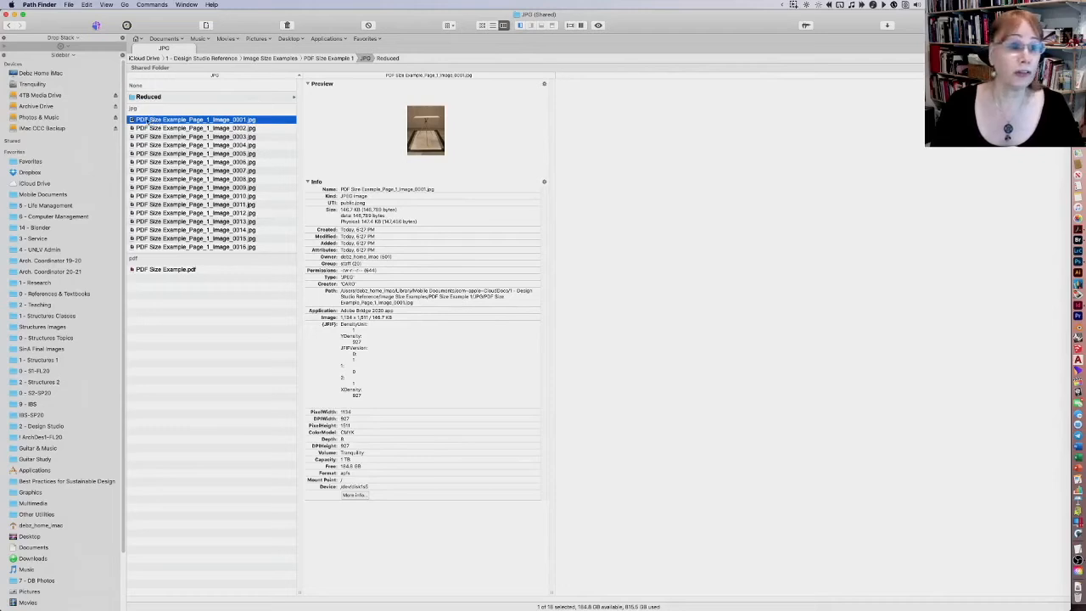
double_click(159, 125)
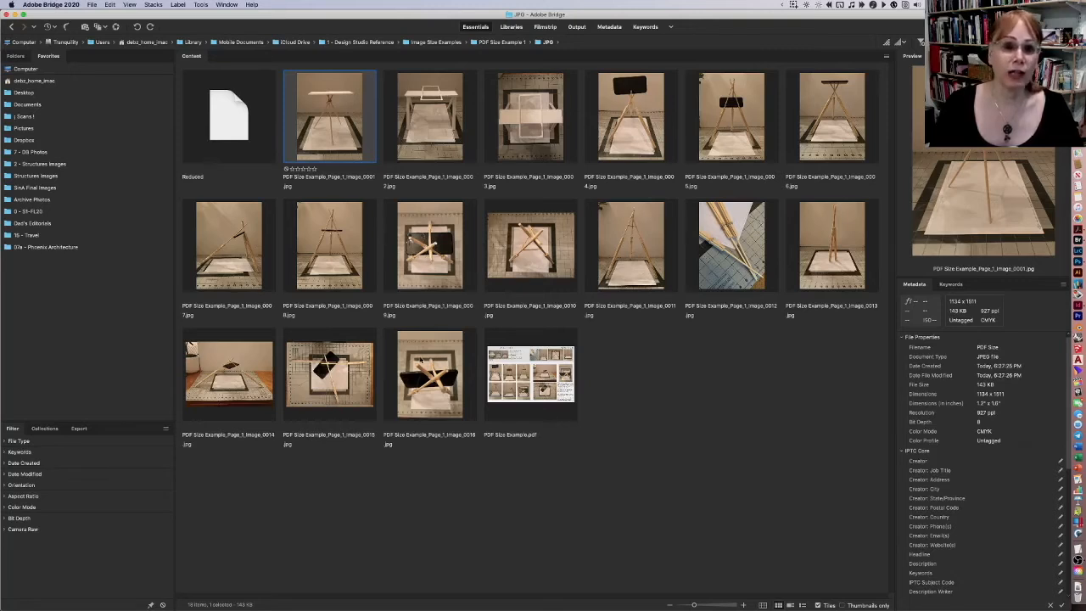
shift+click(421, 359)
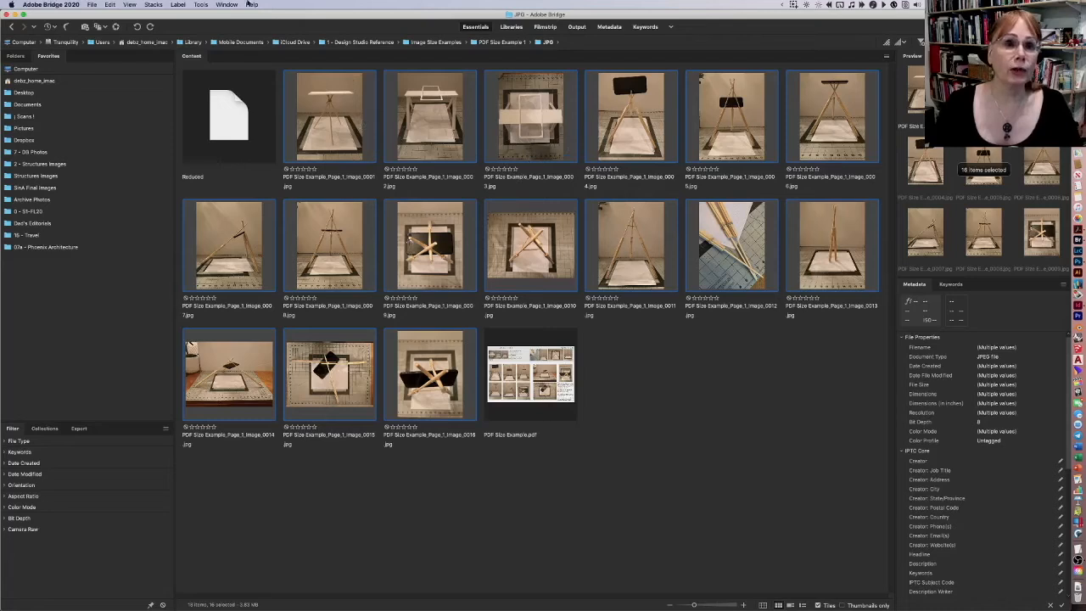
click(200, 5)
mouse_move(246, 78)
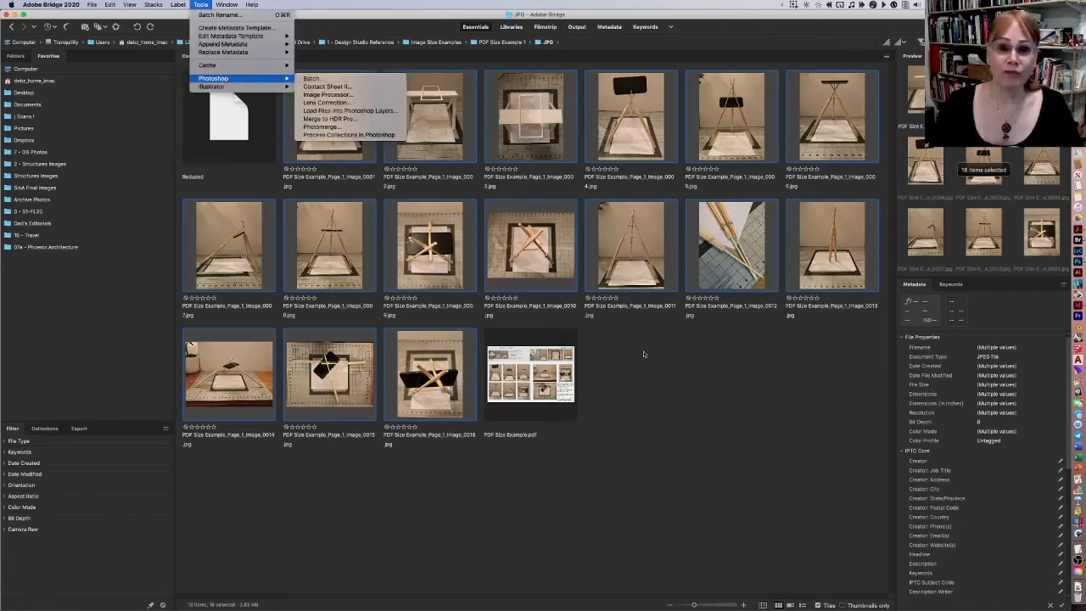
click(670, 371)
click(706, 441)
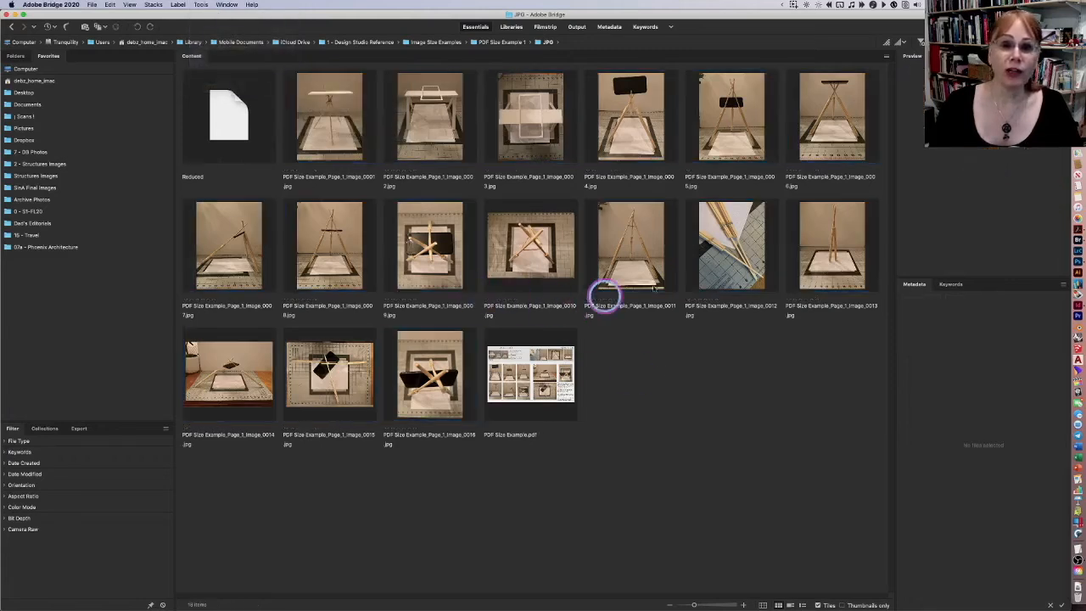
Select images 0001 through 0013 plus image 0016 and start the Photoshop Batch command on them.
click(800, 257)
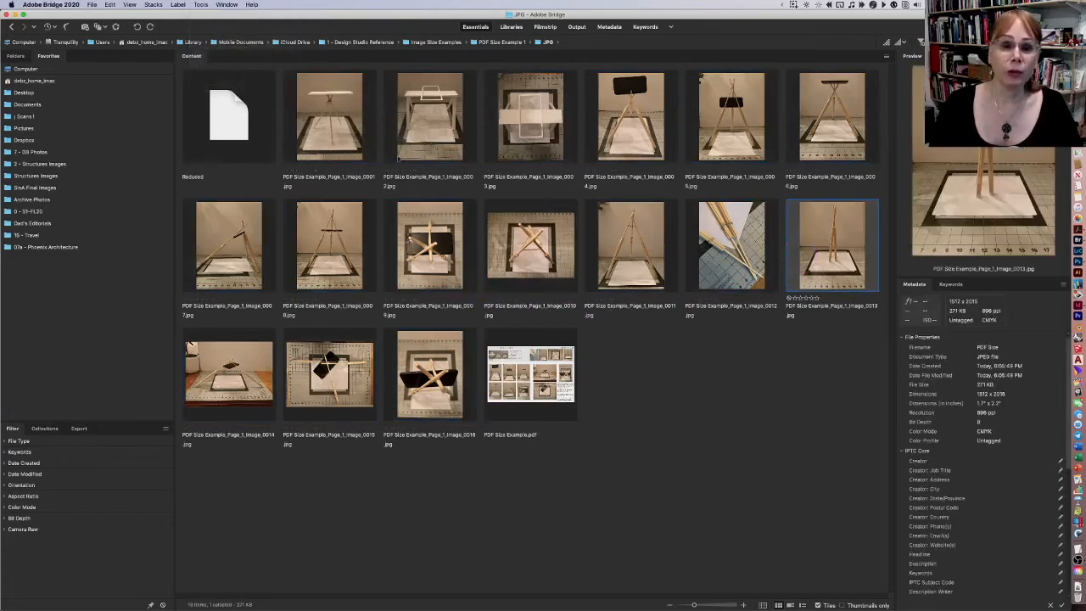
shift+click(328, 128)
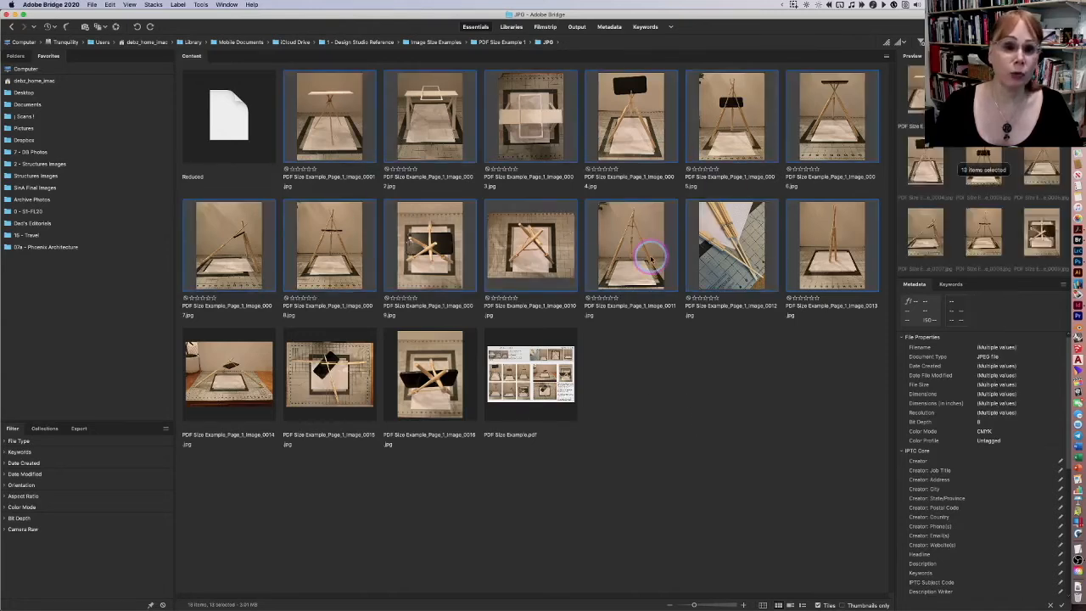
super+click(399, 377)
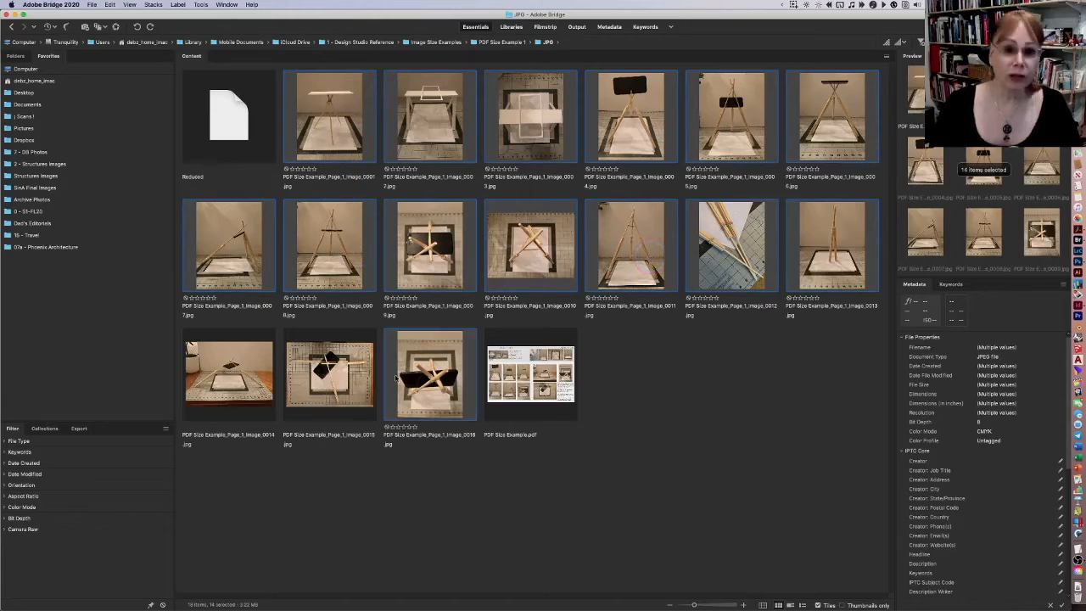
click(200, 4)
mouse_move(218, 87)
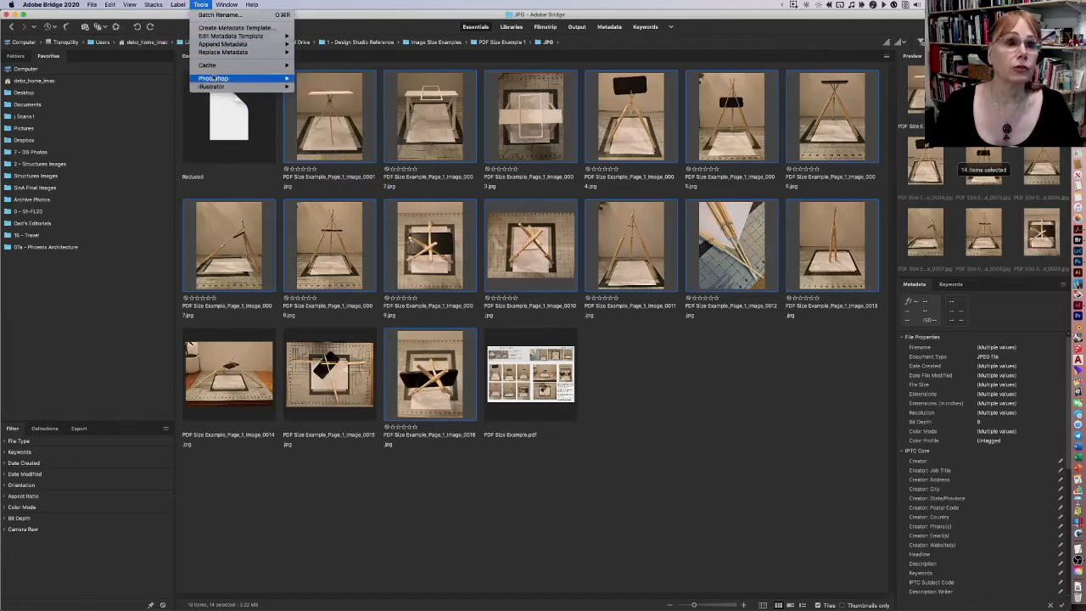
click(328, 78)
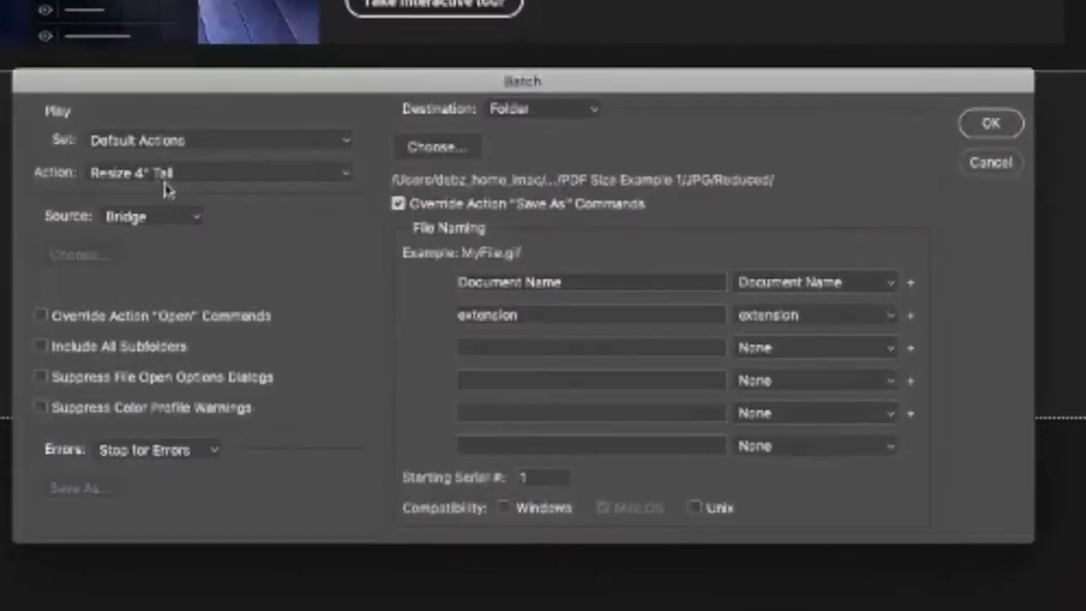
Set the batch to play the Resize 4" Wide action, with the Reduced folder as the destination.
click(247, 197)
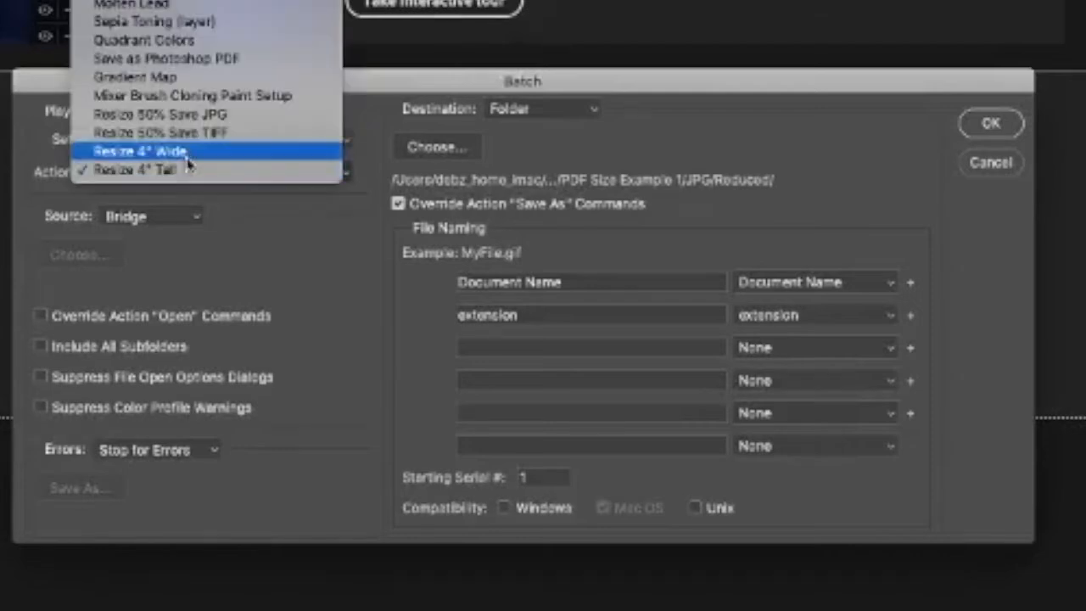
click(188, 153)
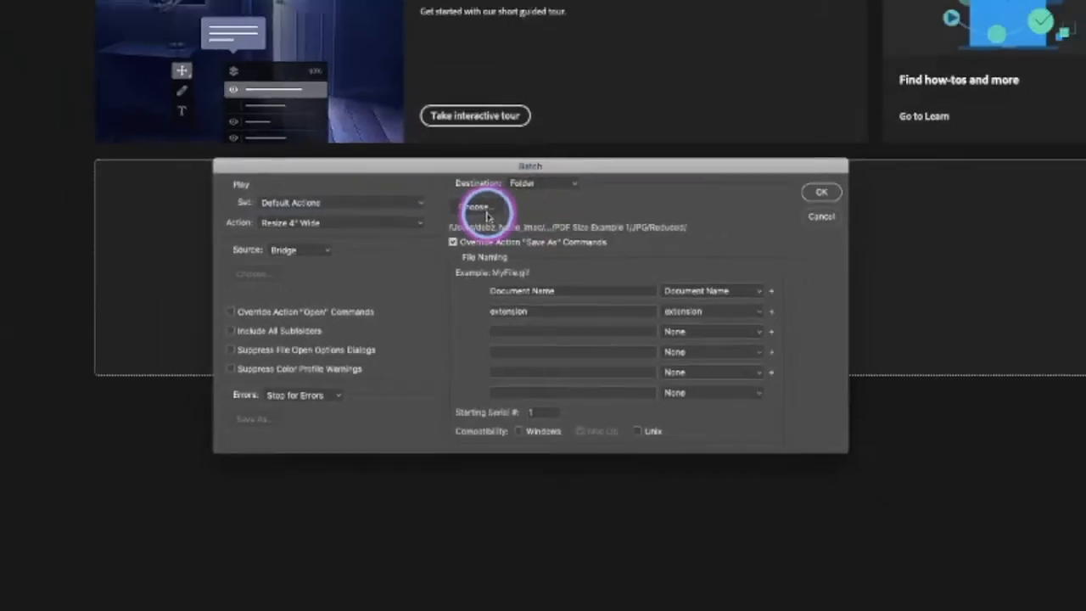
click(486, 212)
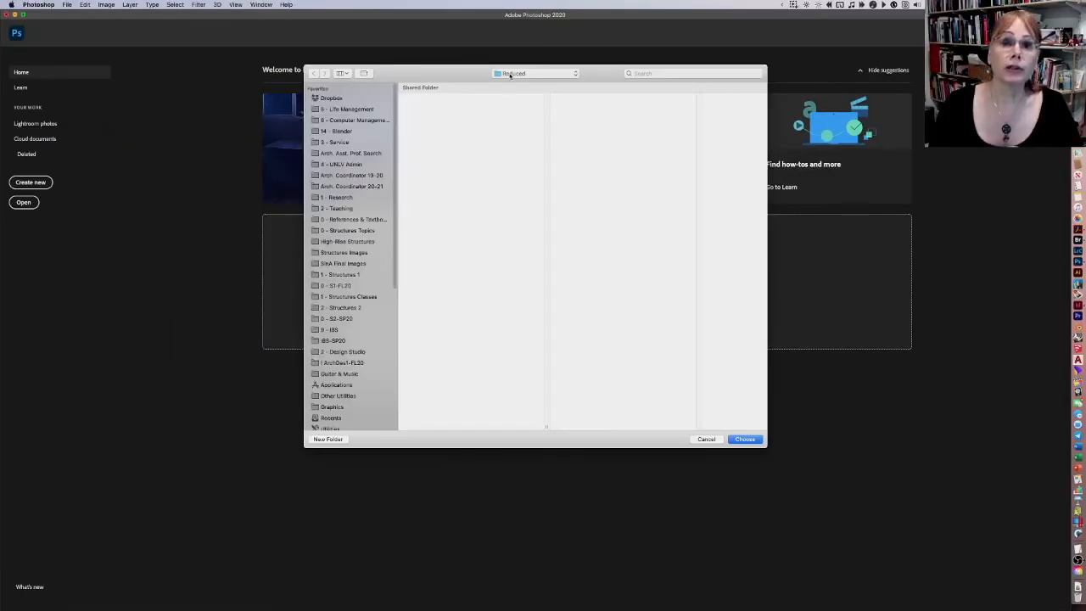
click(511, 74)
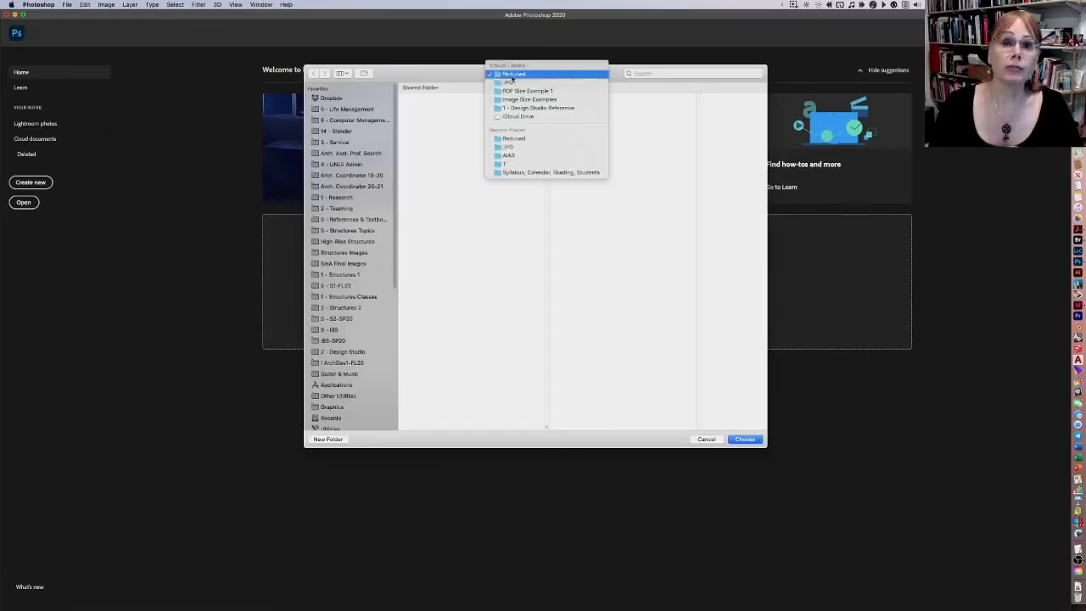
click(516, 74)
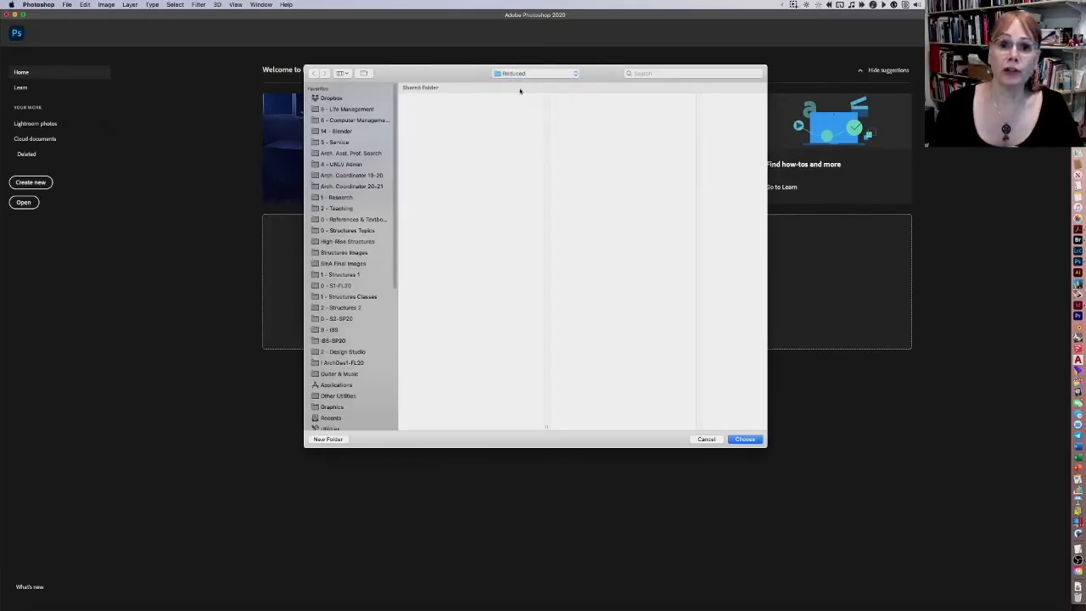
click(745, 439)
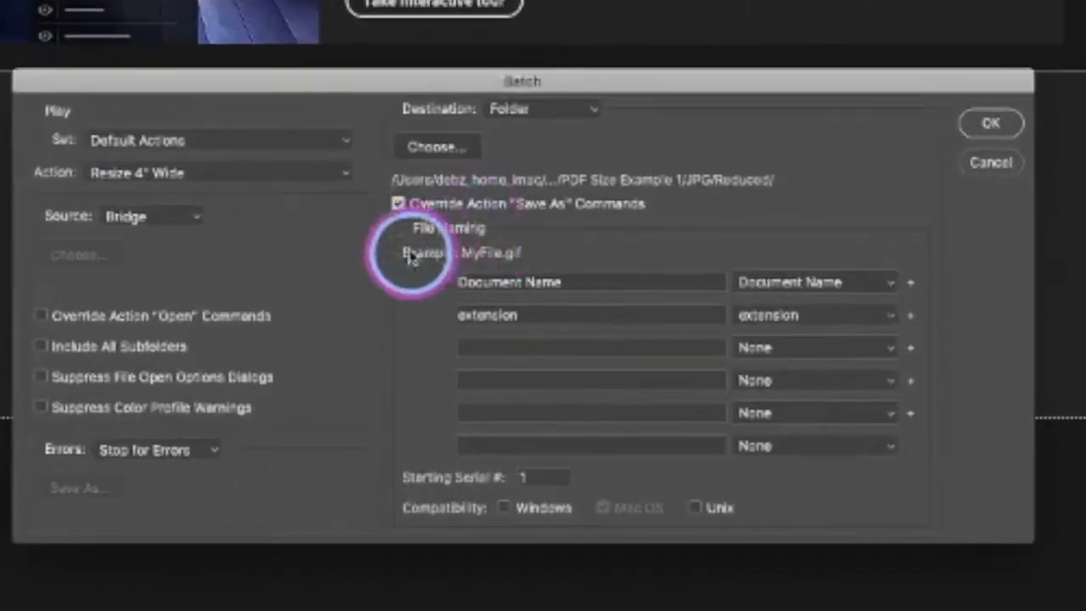
Make sure Override Action "Save As" Commands is enabled and run the batch.
click(398, 203)
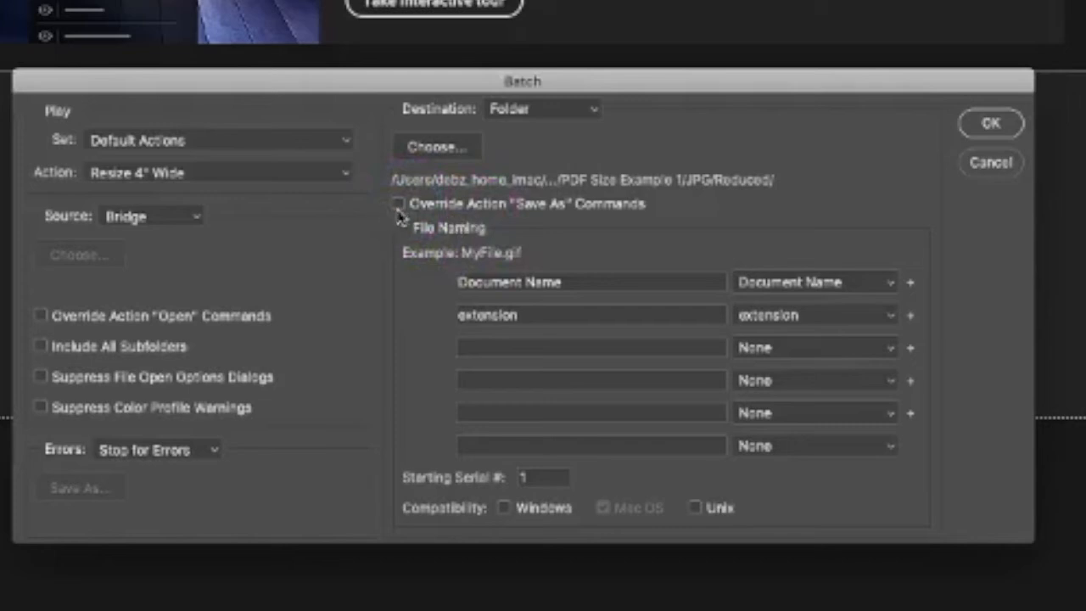
click(398, 205)
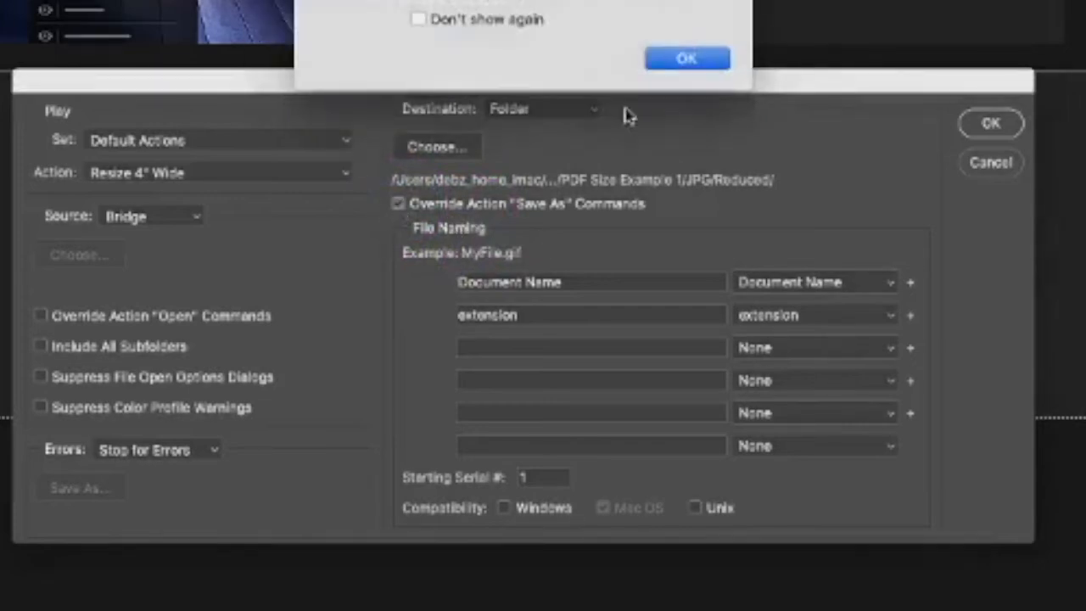
click(687, 59)
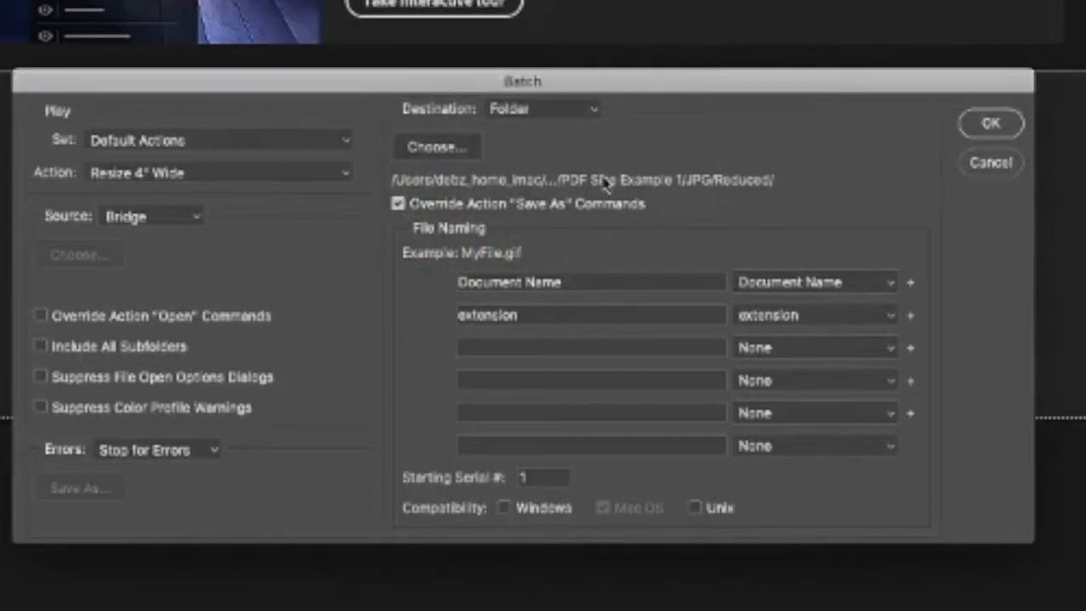
click(989, 127)
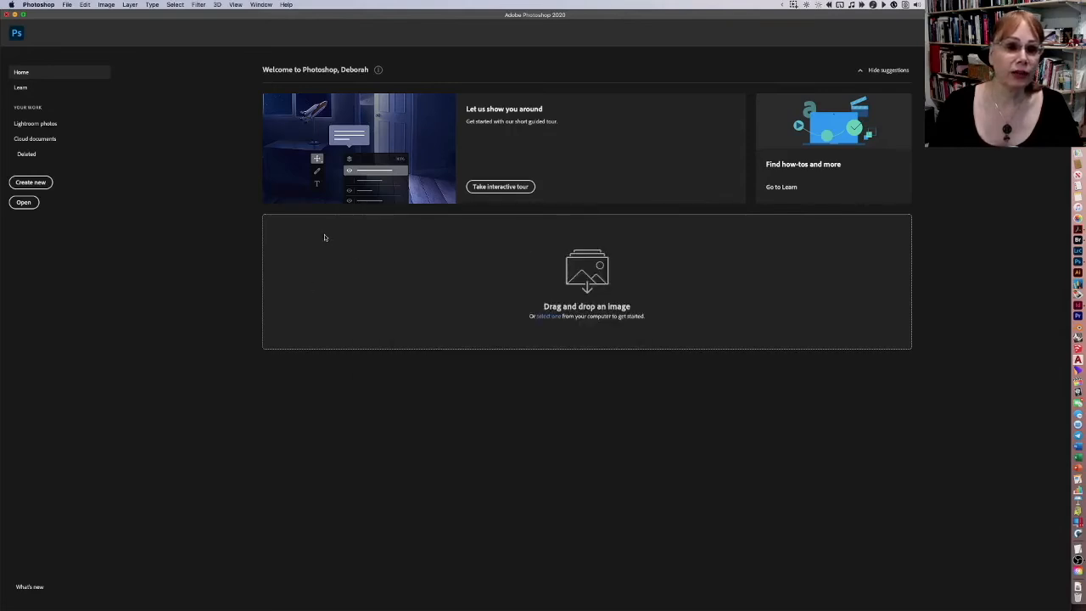
Switch to Path Finder and check the Reduced folder for the batch-processed images.
key(super+Tab)
key(super+Tab)
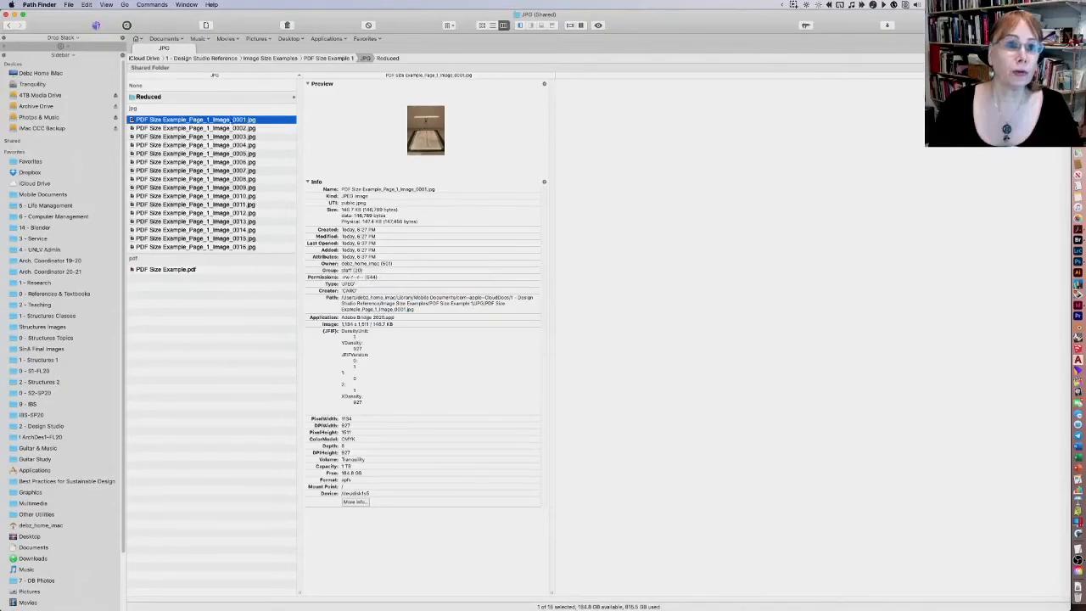
click(234, 96)
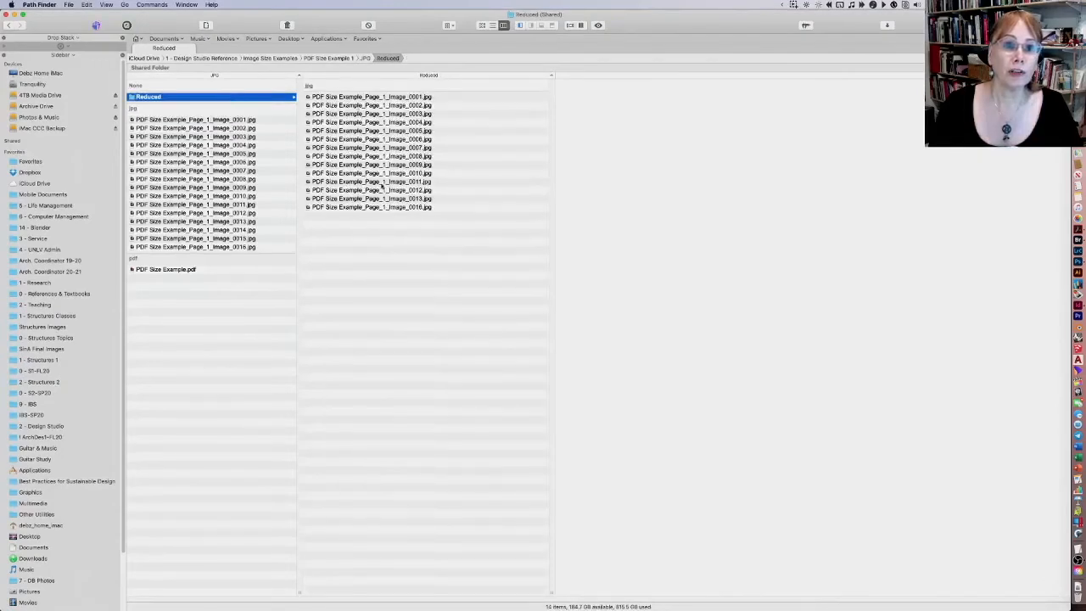
Switch back to Bridge, select images 0014 and 0015, and queue the Photoshop Batch command for them.
key(super+Tab)
key(super+Tab)
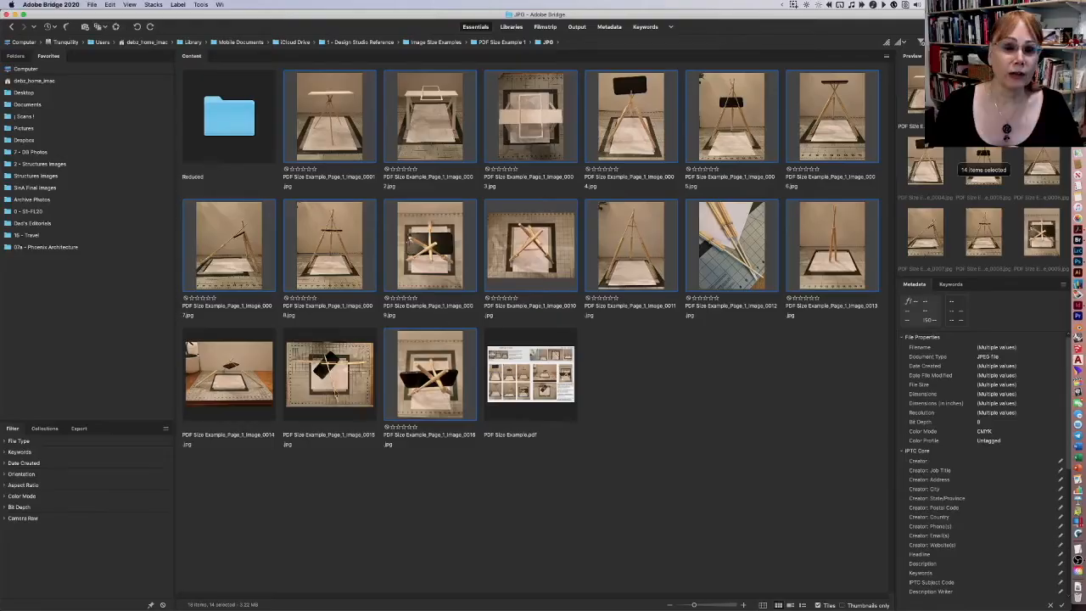
click(234, 361)
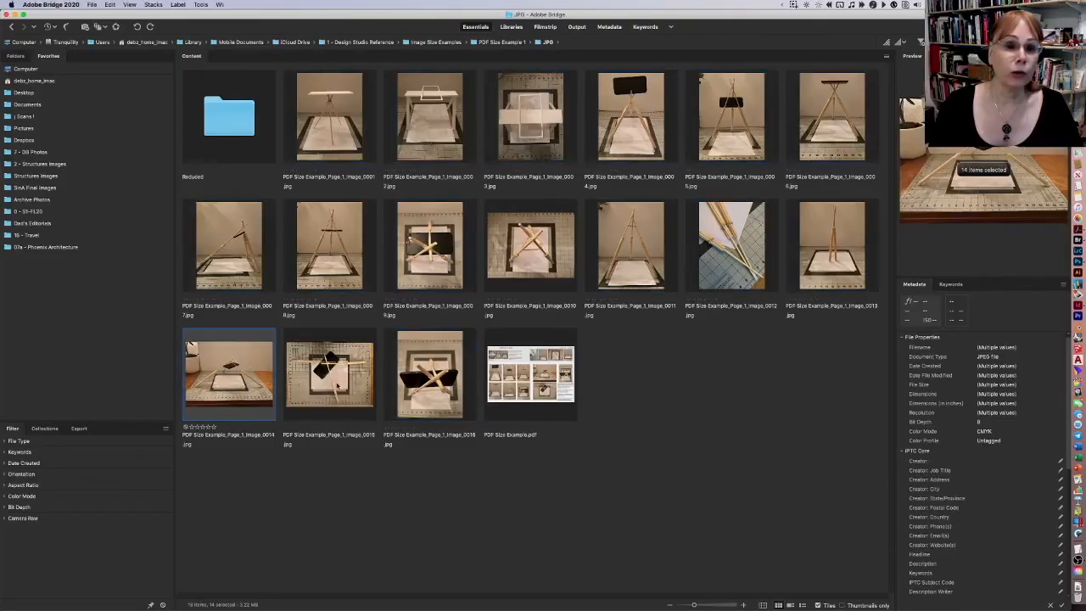
super+click(332, 362)
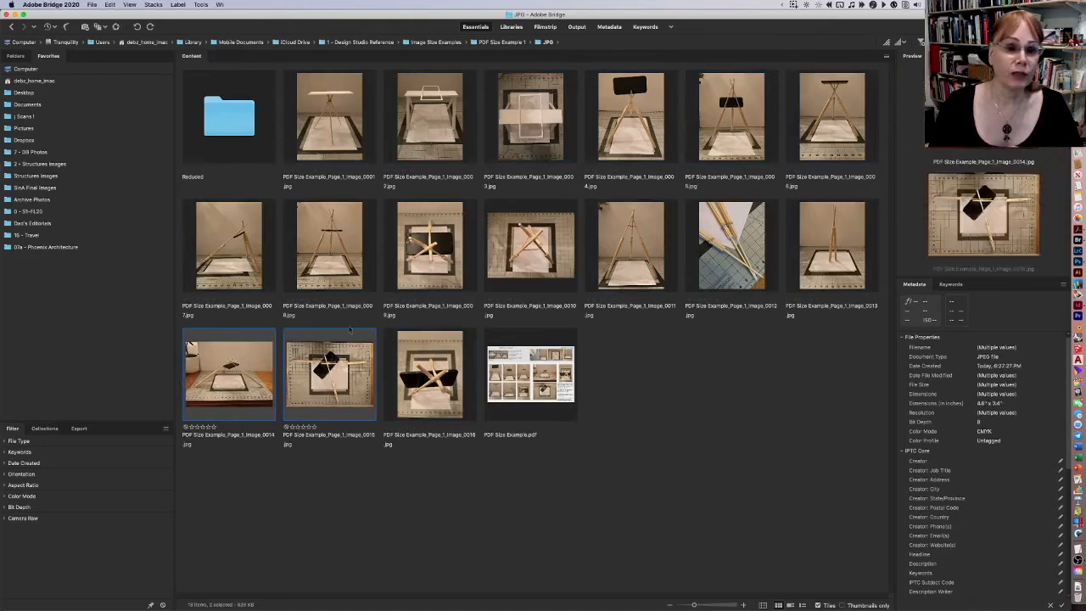
click(178, 5)
mouse_move(194, 5)
mouse_move(213, 79)
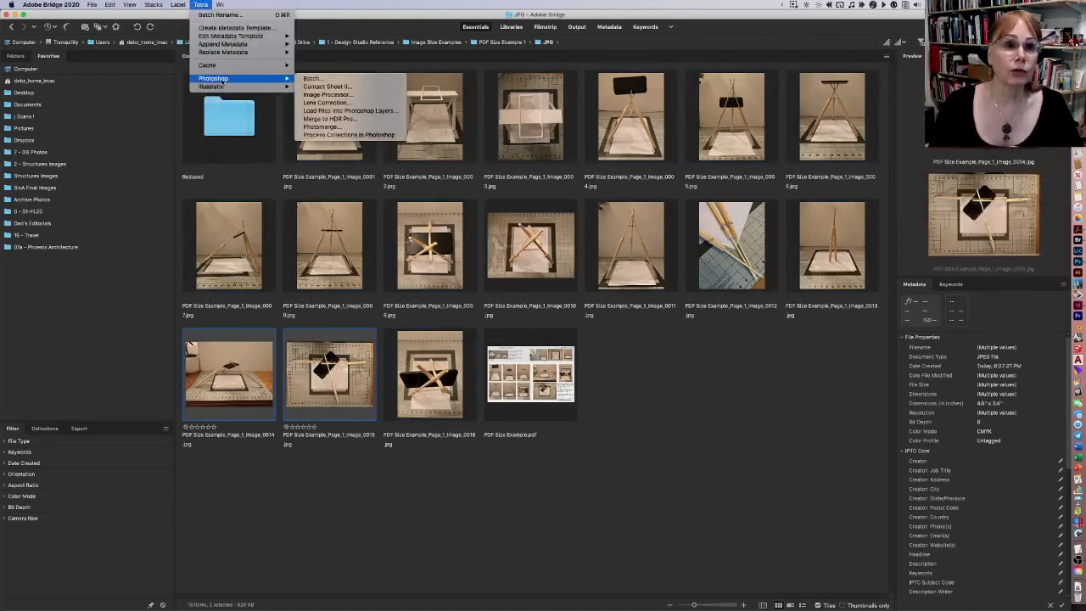
click(308, 82)
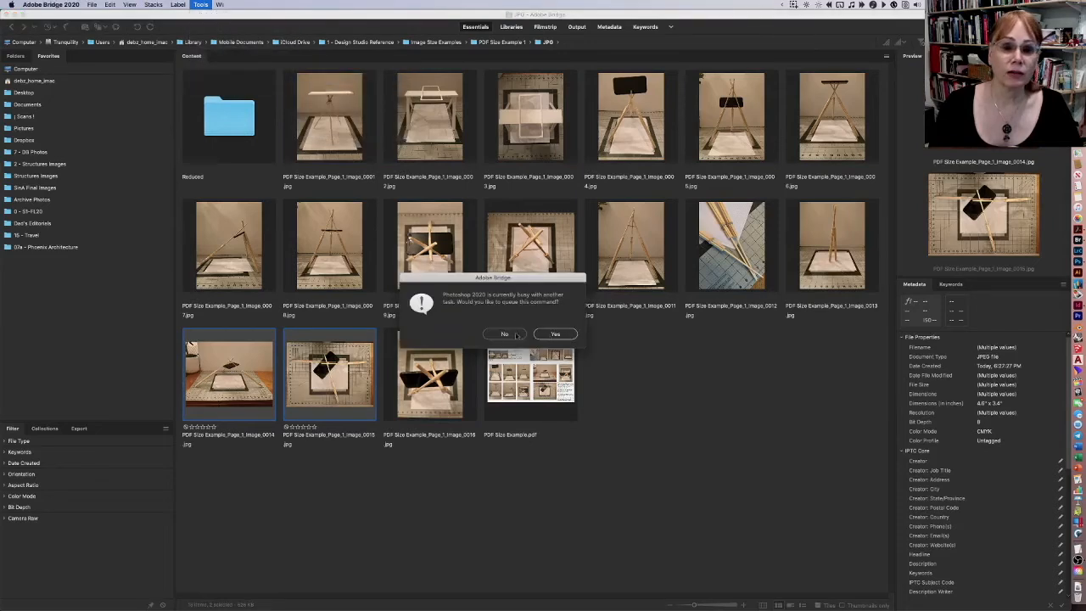
click(553, 334)
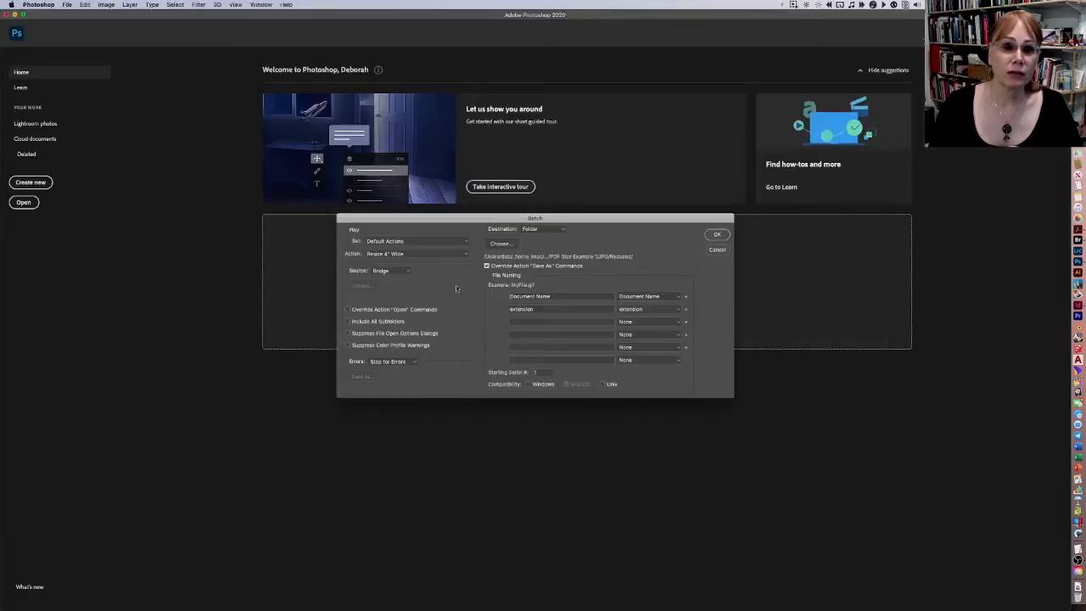
Set the batch to play the Resize 4" Tall action and run it.
click(412, 257)
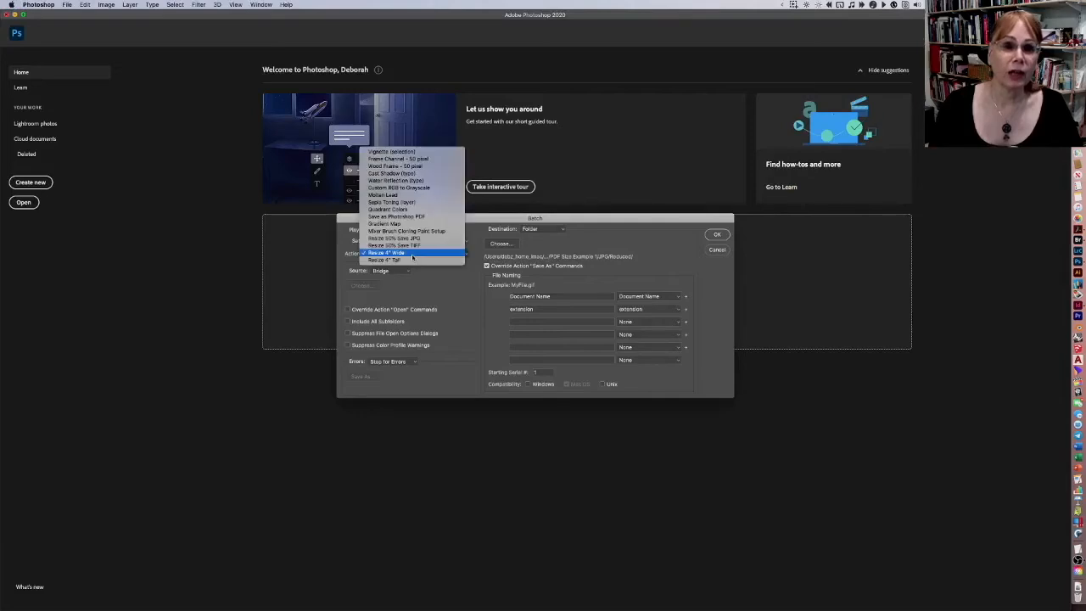
click(411, 260)
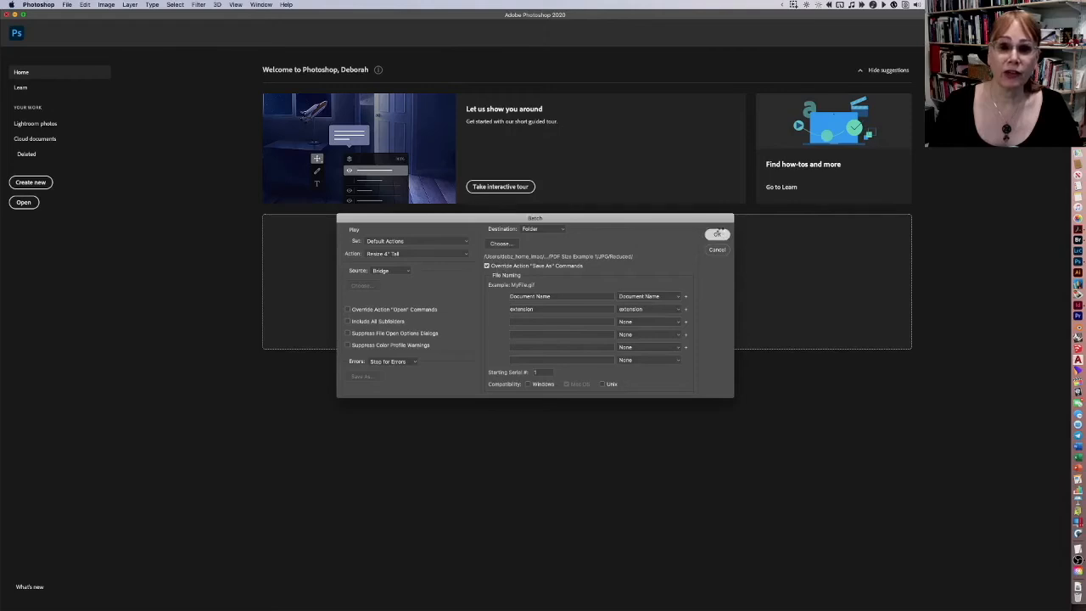
click(718, 234)
key(super+Tab)
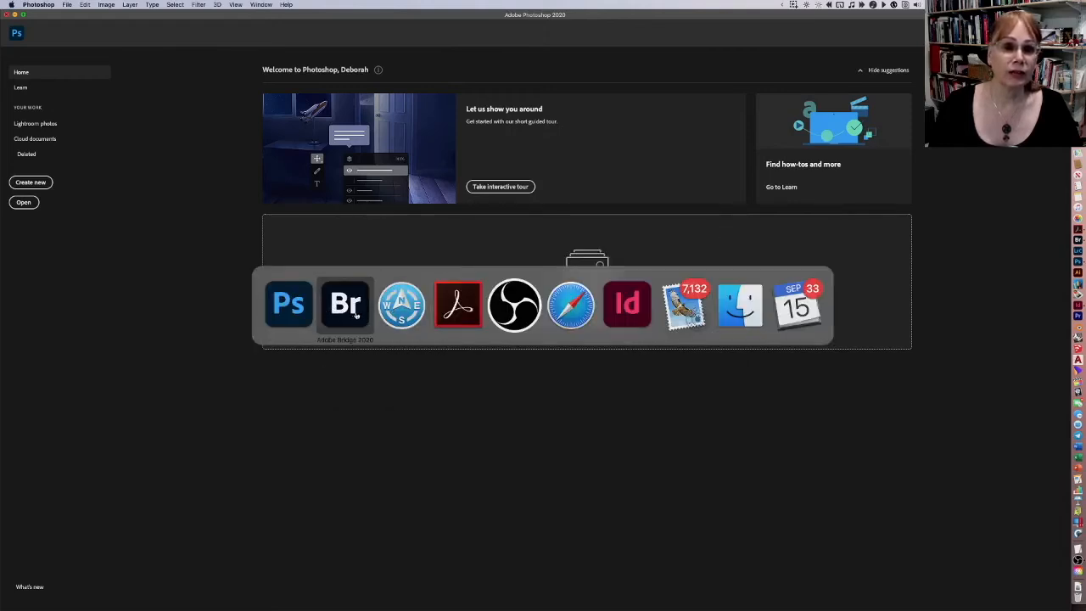
Switch to Path Finder and select all the JPEG images in the Reduced folder.
click(405, 309)
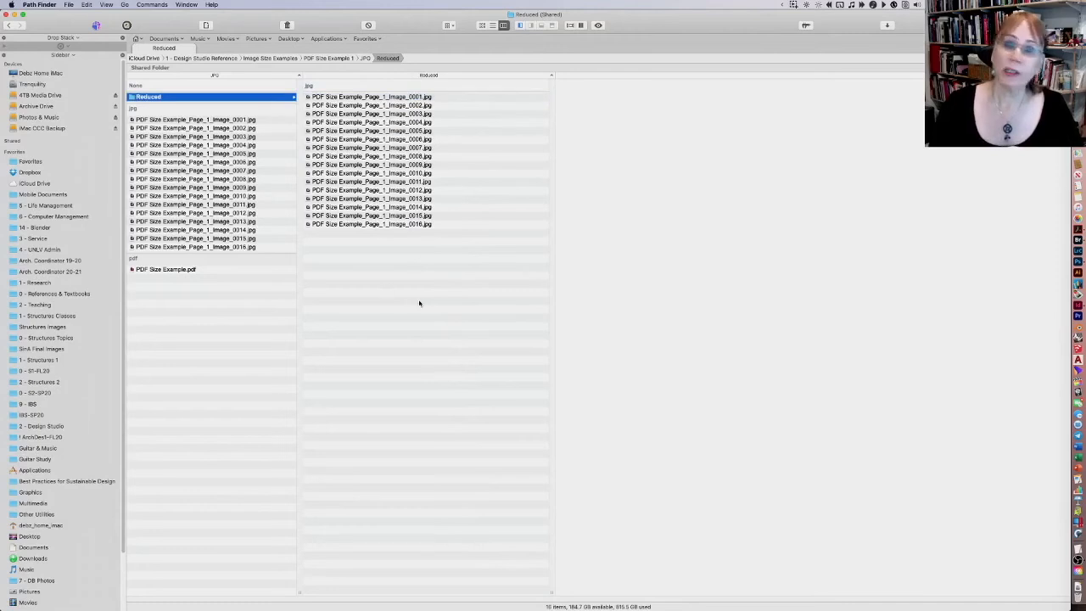
click(438, 245)
key(super+a)
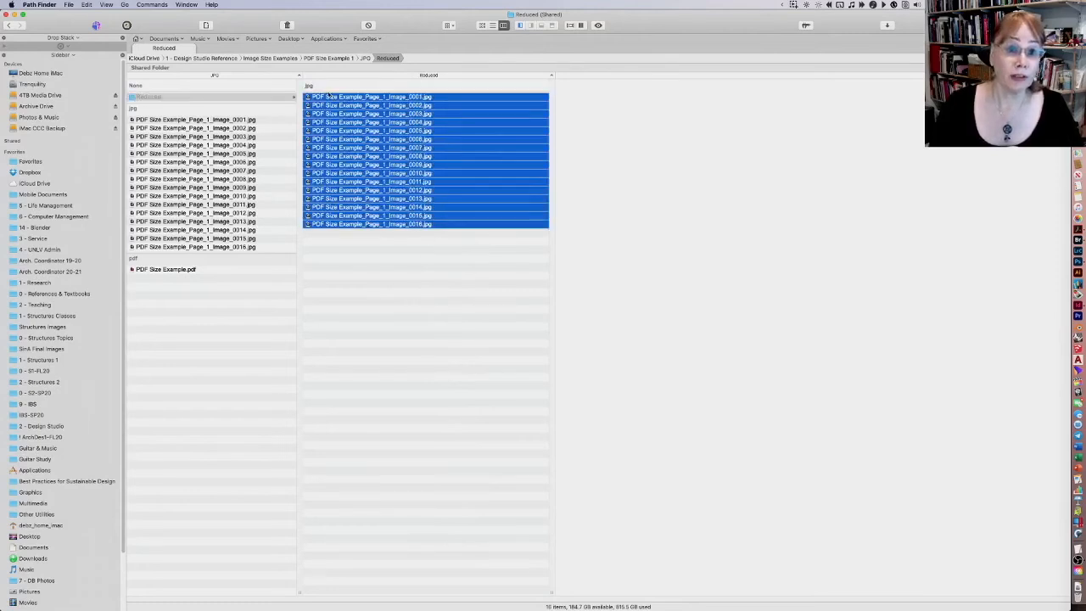
Switch to Acrobat and start the Combine Files into a Single PDF command.
key(super+Tab)
click(458, 304)
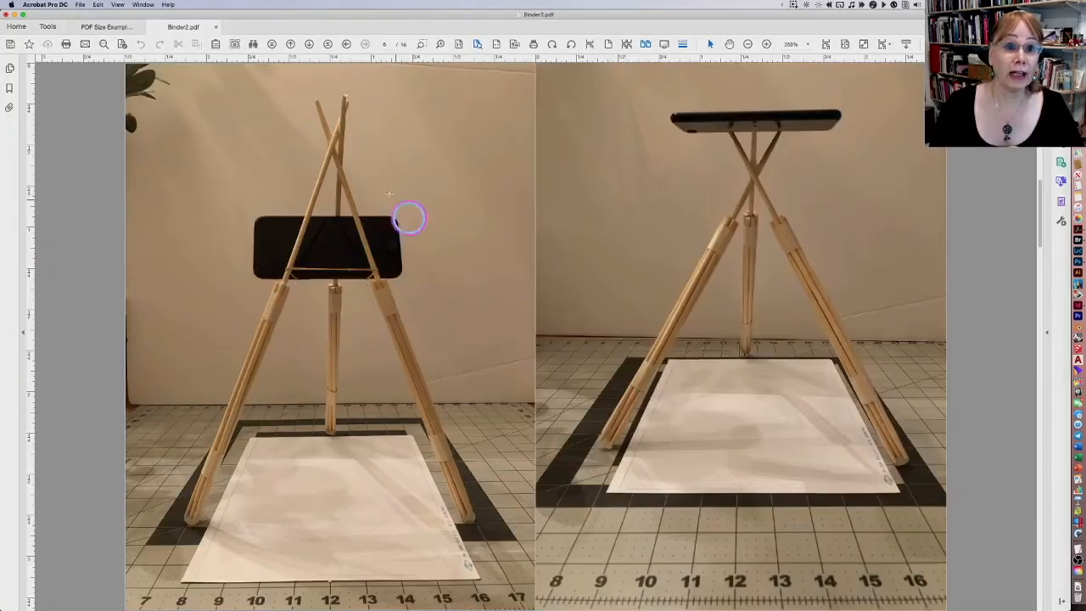
click(79, 4)
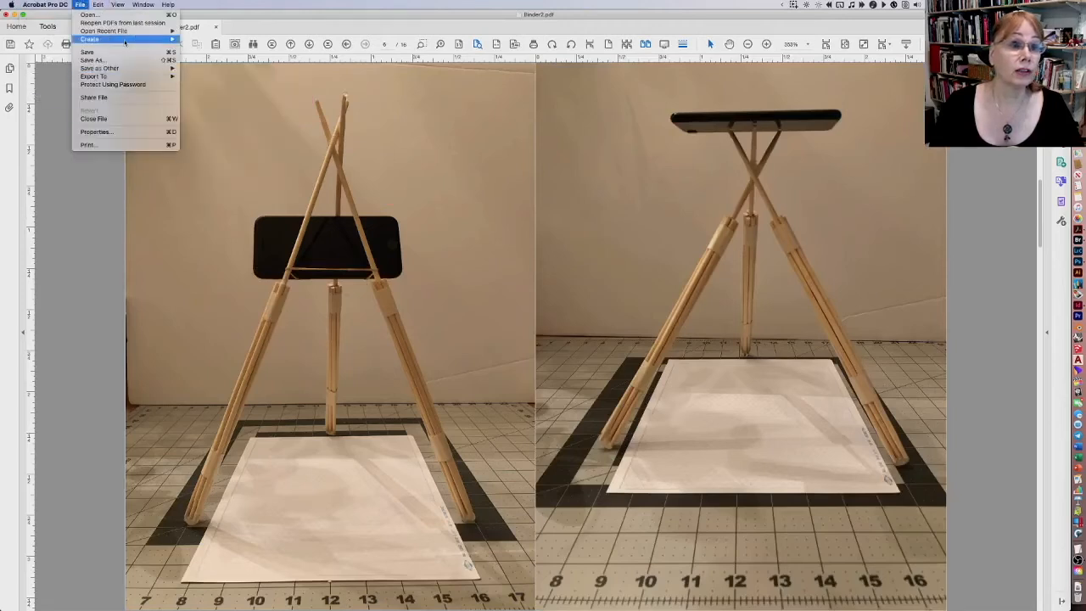
click(155, 54)
mouse_move(157, 40)
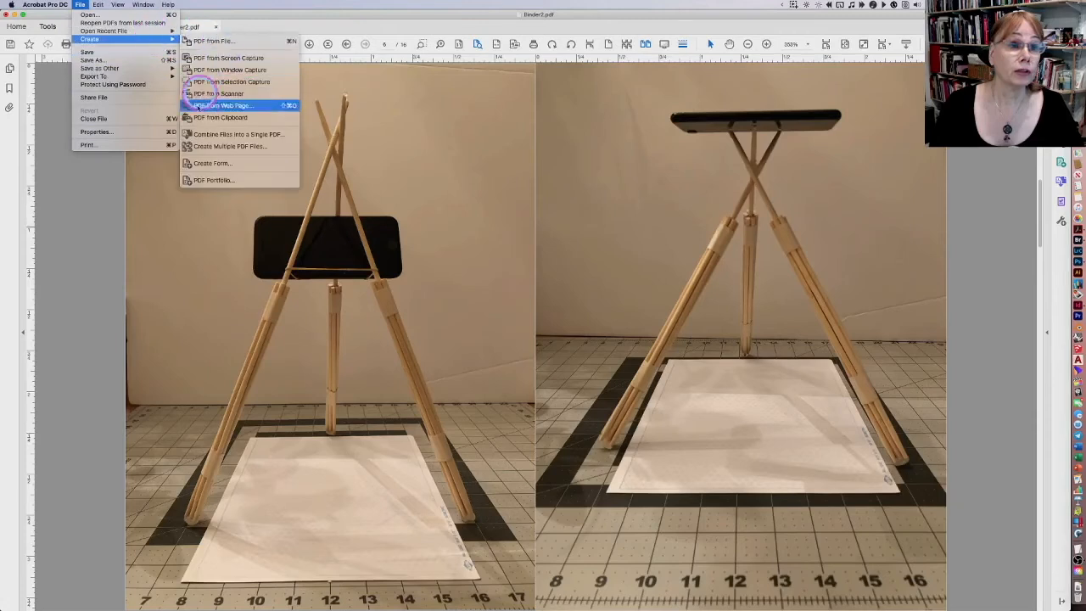
click(247, 136)
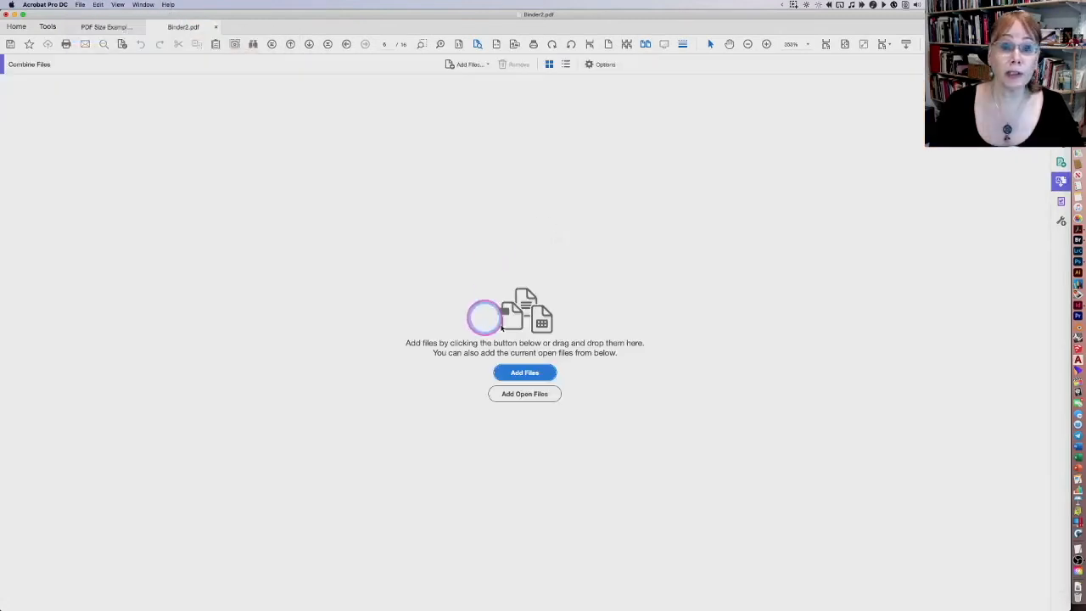
Bring the selected JPEGs from Path Finder's Reduced folder into Acrobat's Combine Files and combine them into one PDF.
key(super+Tab)
drag(342, 114, 504, 136)
key(super+Tab)
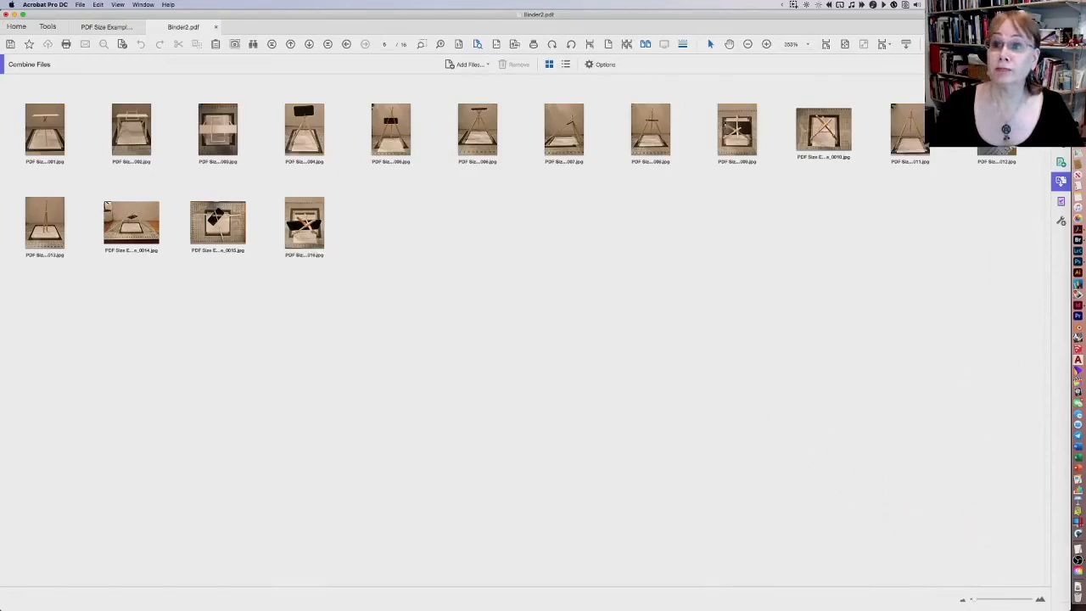
click(1014, 65)
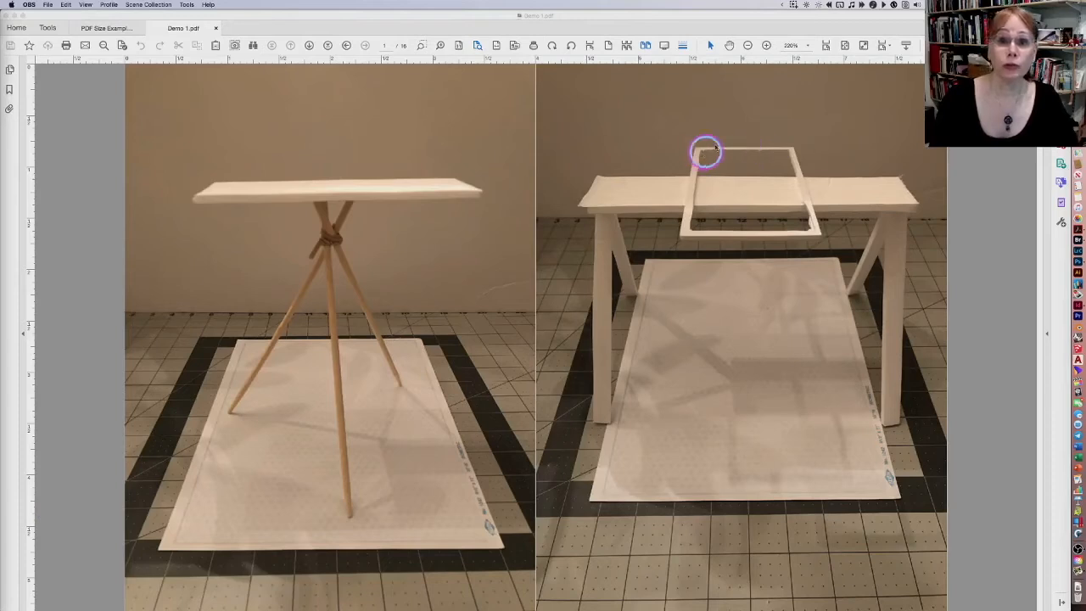
Page through the two-page spreads of Demo 1.pdf up to pages 9 and 10 to compare the image sizes.
scroll(556, 177, down, 1)
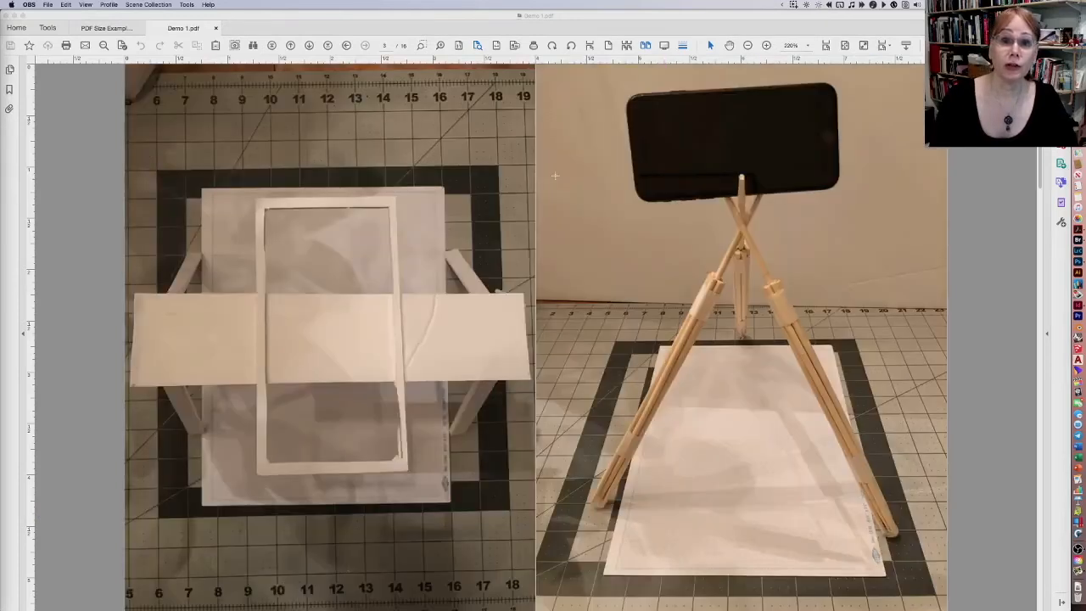
scroll(556, 210, down, 1)
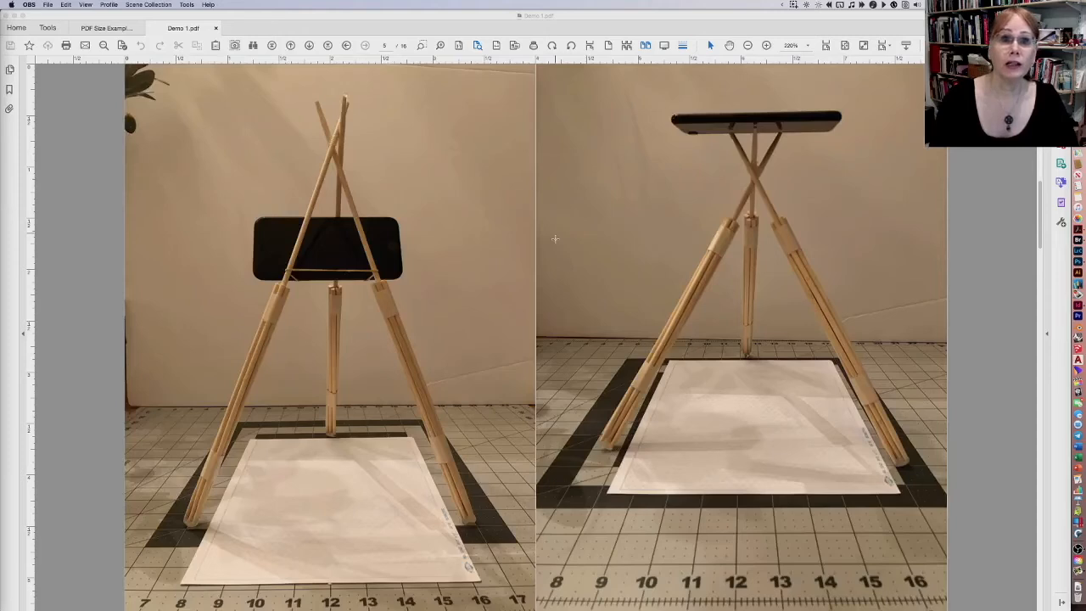
scroll(555, 238, down, 1)
scroll(694, 170, down, 1)
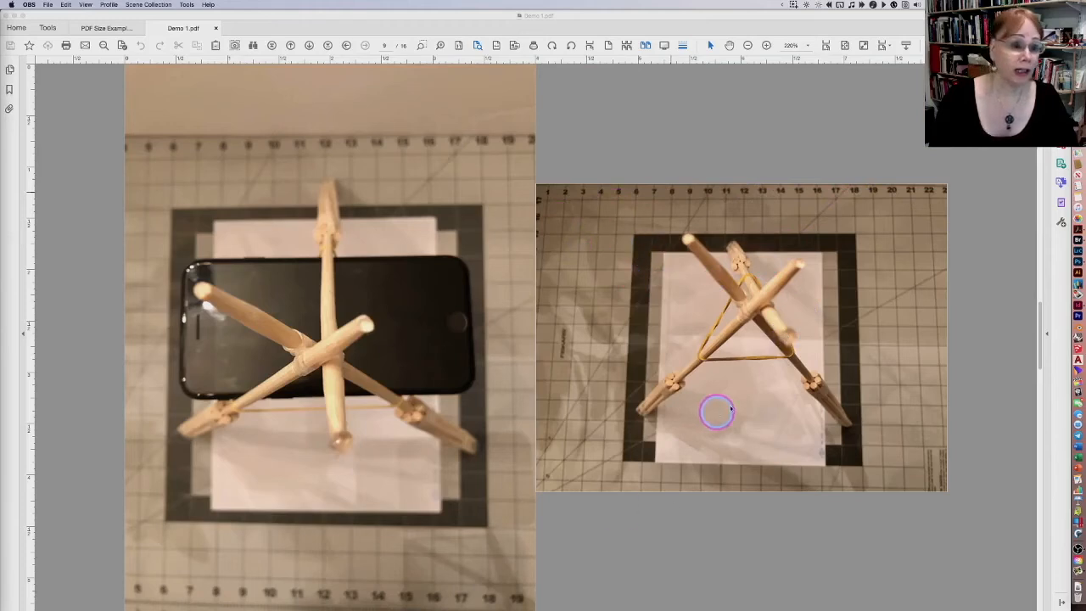
Show page 10 by itself in single-page view and examine the image at 300% and 200% zoom.
click(609, 45)
key(Right)
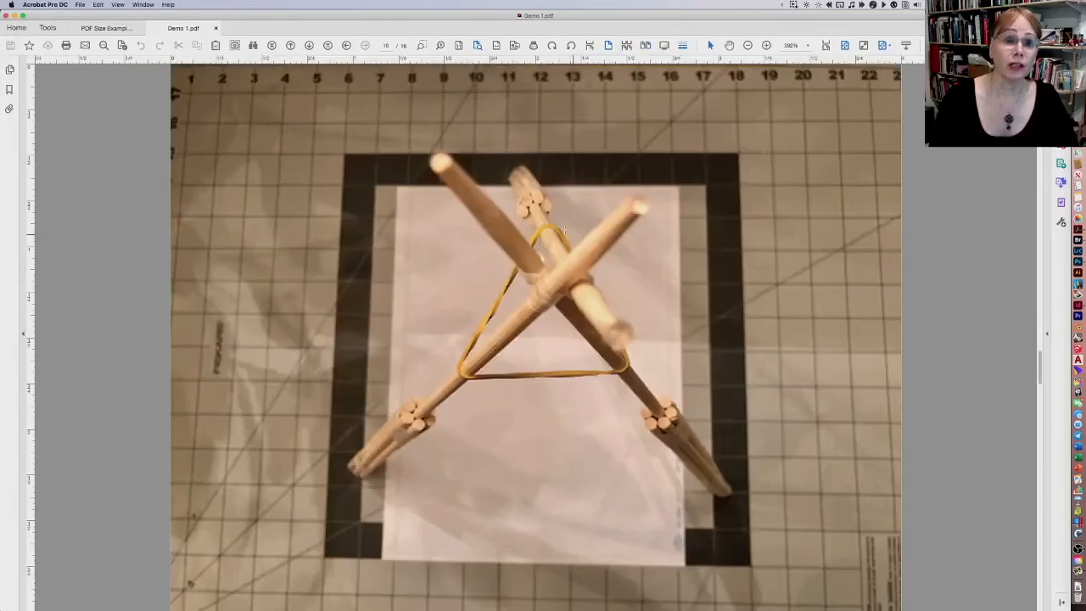
key(super+minus)
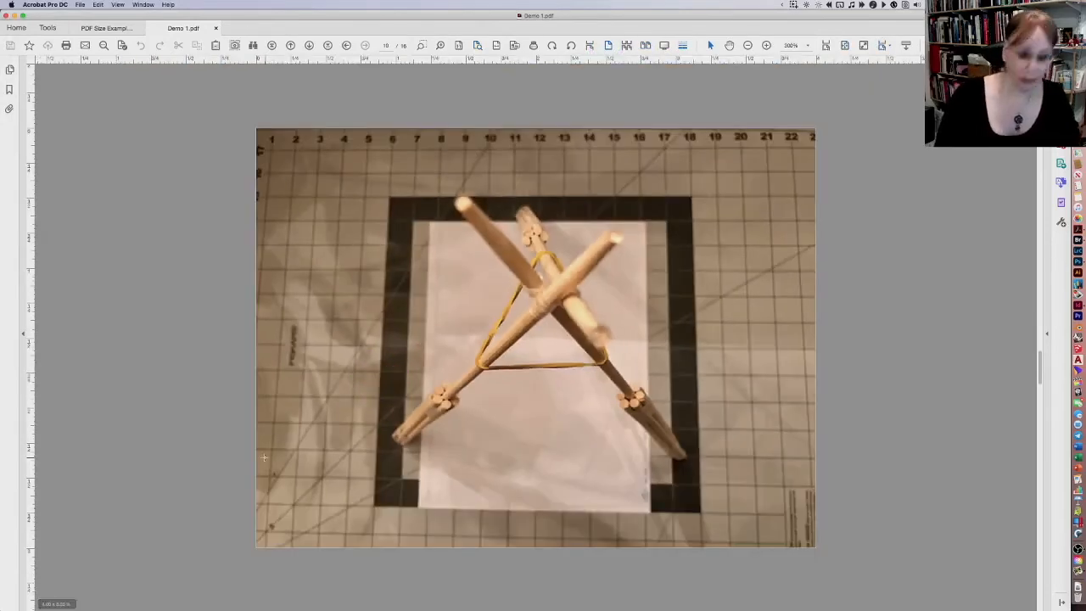
key(super+minus)
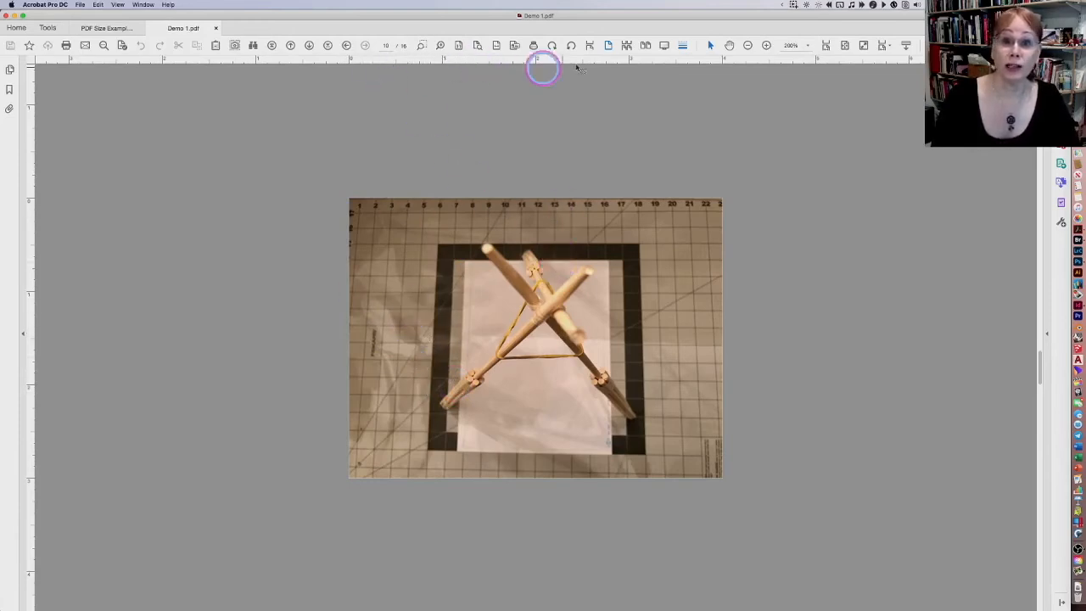
key(super+plus)
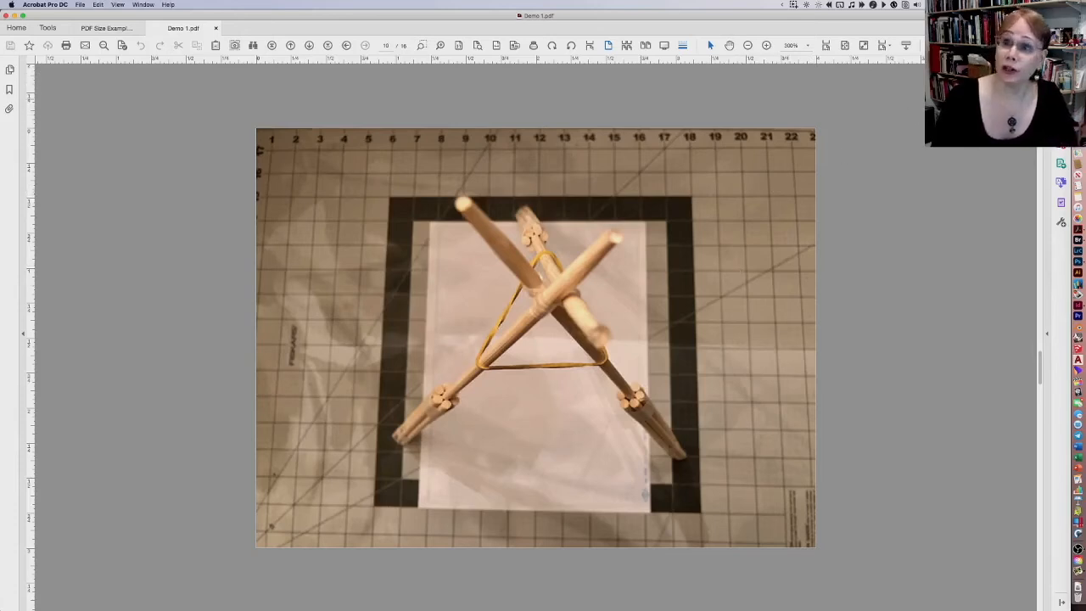
Open Organize Pages and insert PDF Size Example_Page_1_Image_0010.jpg from Path Finder's Reduced folder between pages 9 and 10.
click(1060, 124)
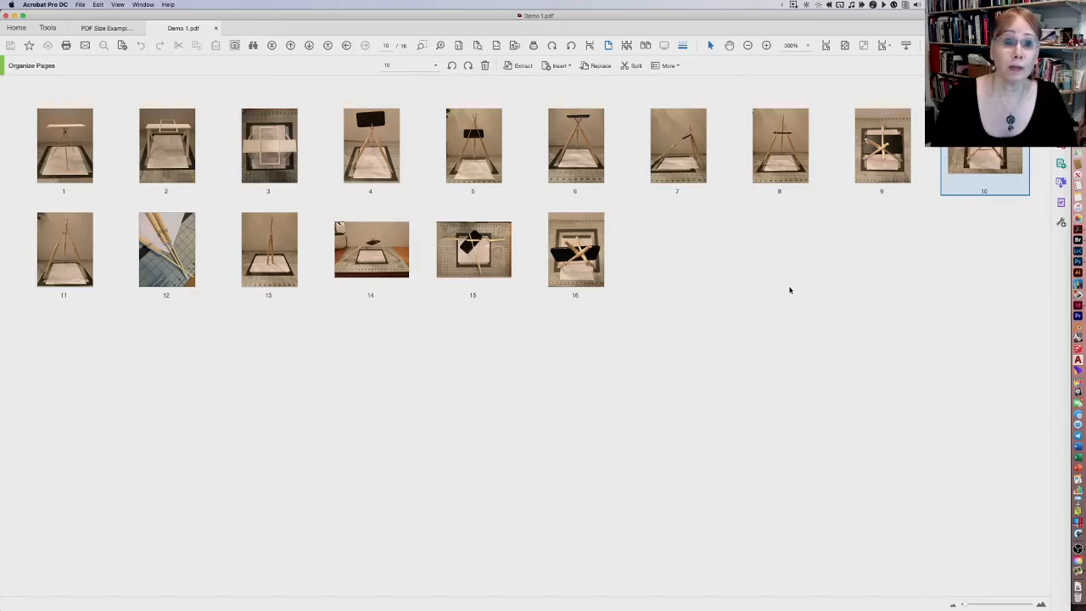
key(super+Tab)
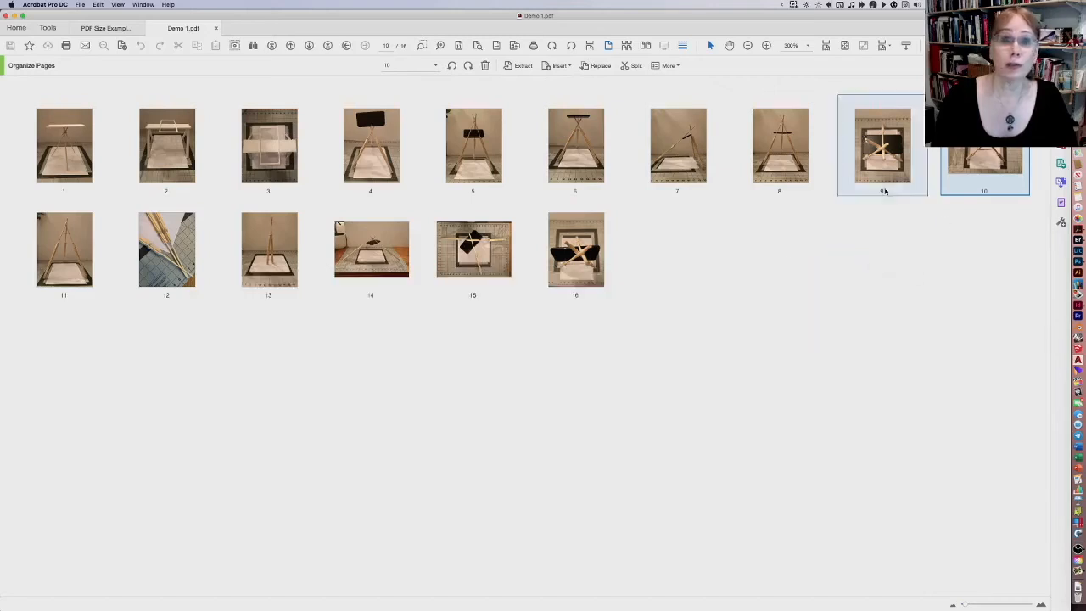
key(super+Tab)
click(543, 313)
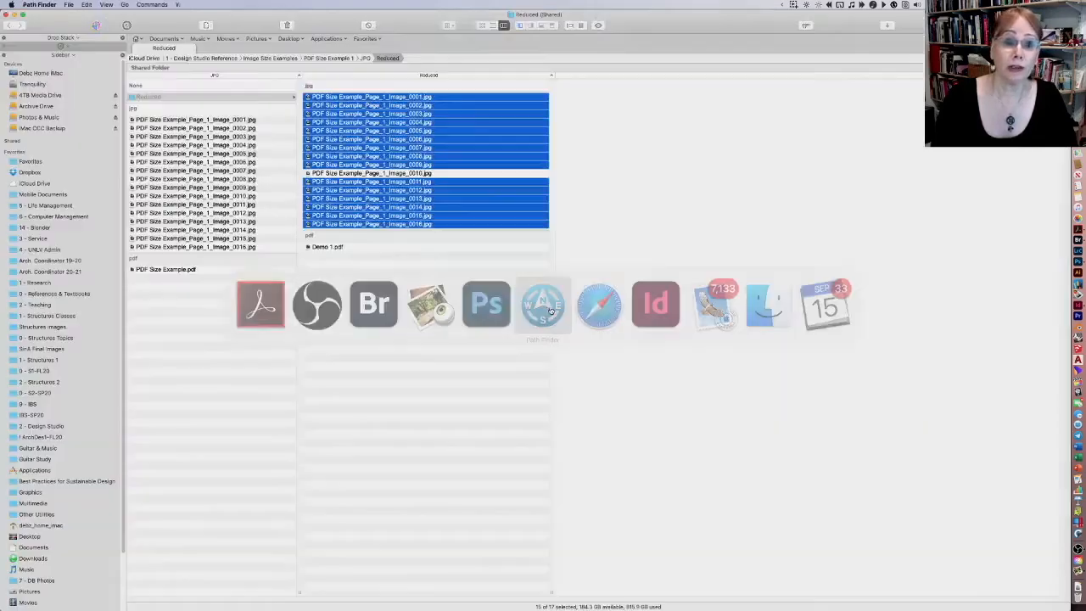
click(381, 281)
click(413, 175)
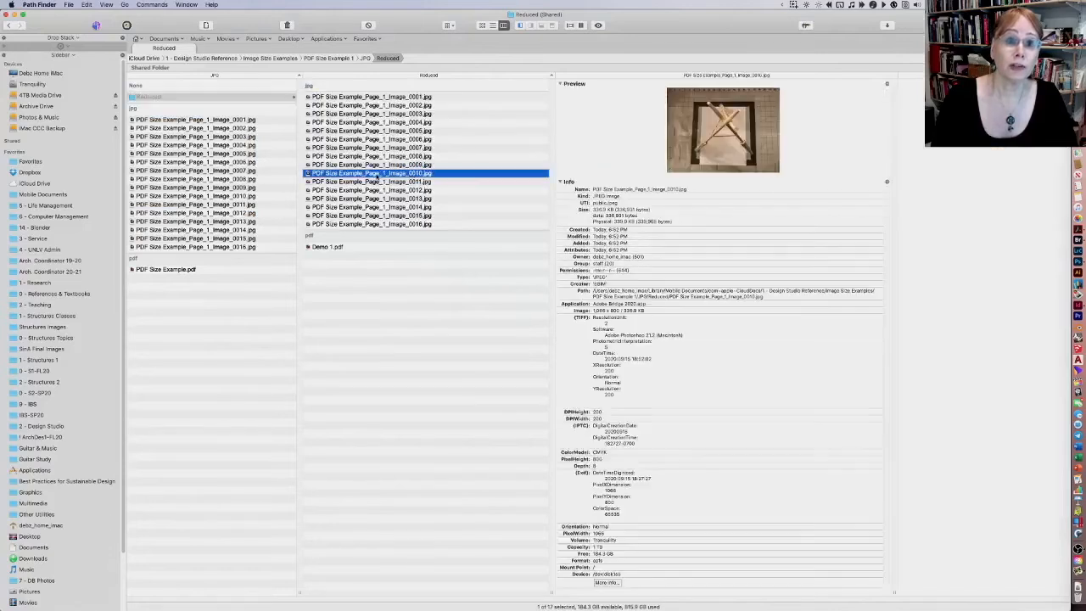
drag(413, 175, 909, 156)
key(super+Tab)
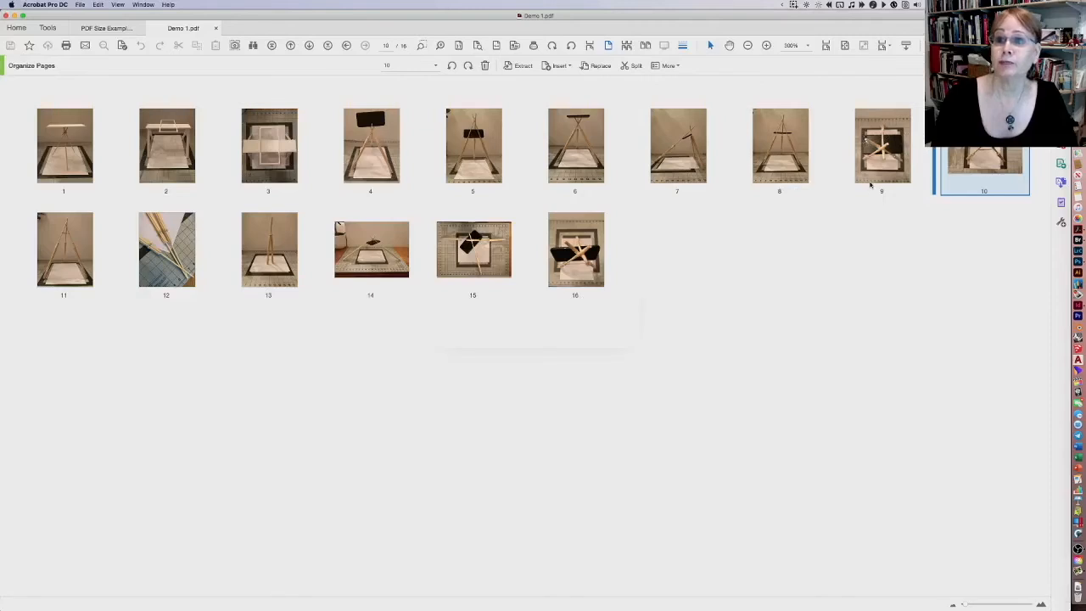
drag(870, 185, 874, 210)
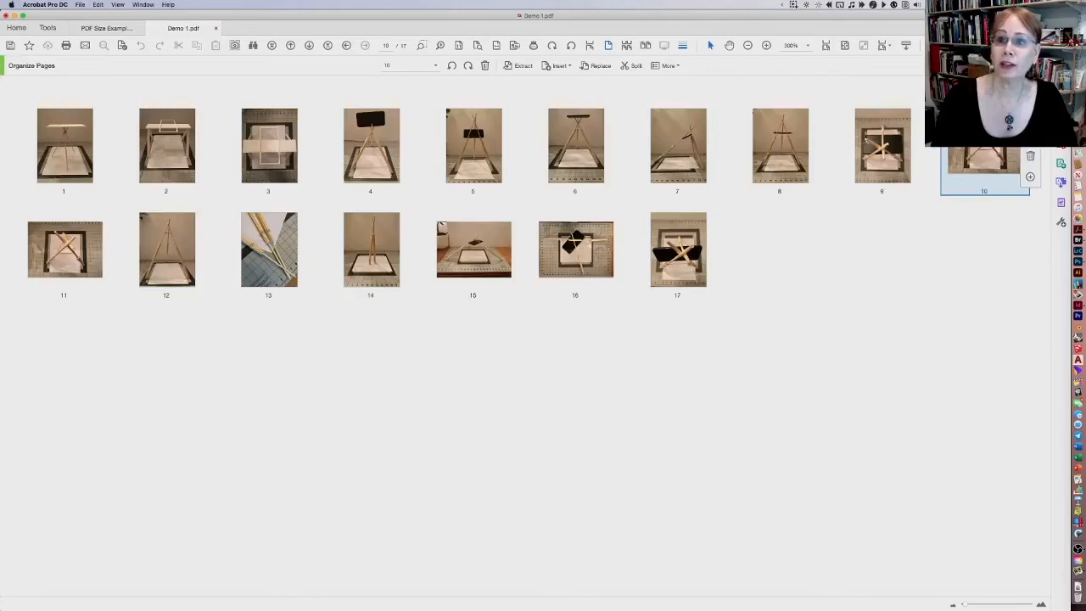
Leave Organize Pages and shift the two-page view's pairing to compare pages 10 and 11 side by side.
click(1041, 66)
click(647, 47)
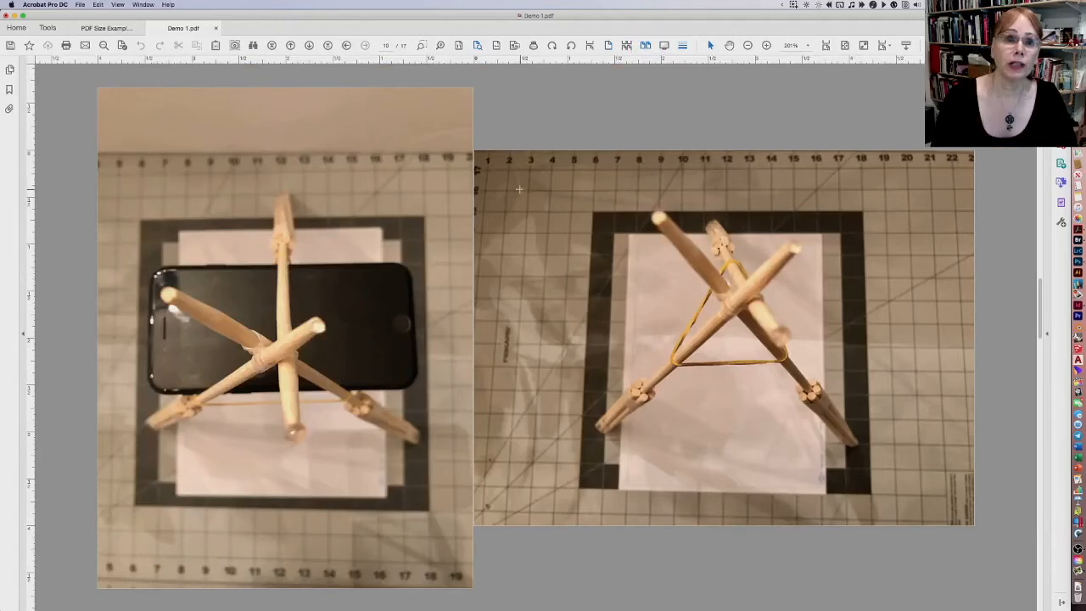
click(119, 5)
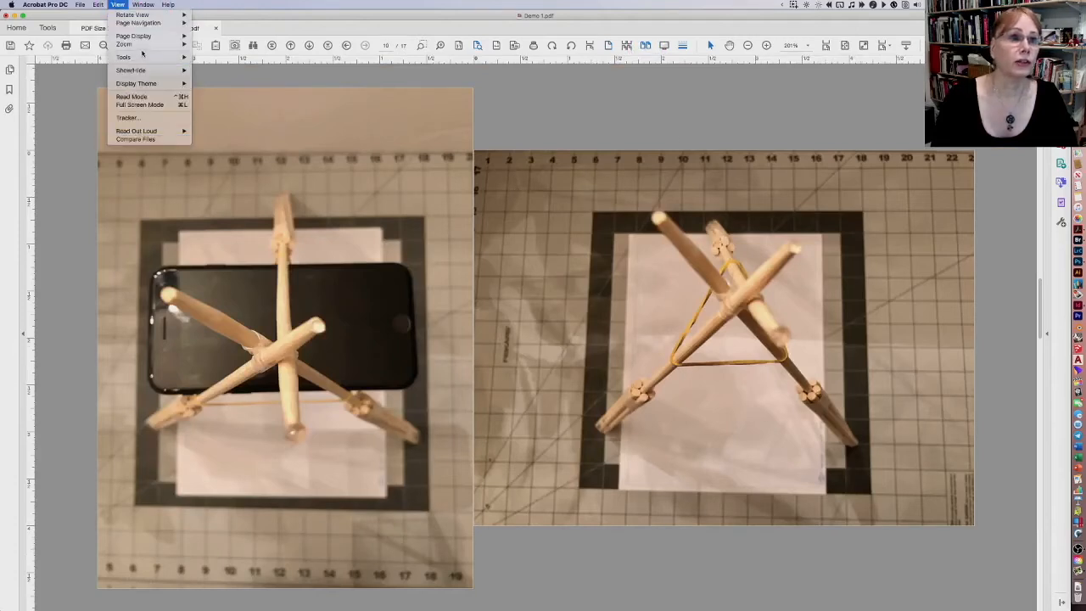
mouse_move(148, 37)
click(254, 97)
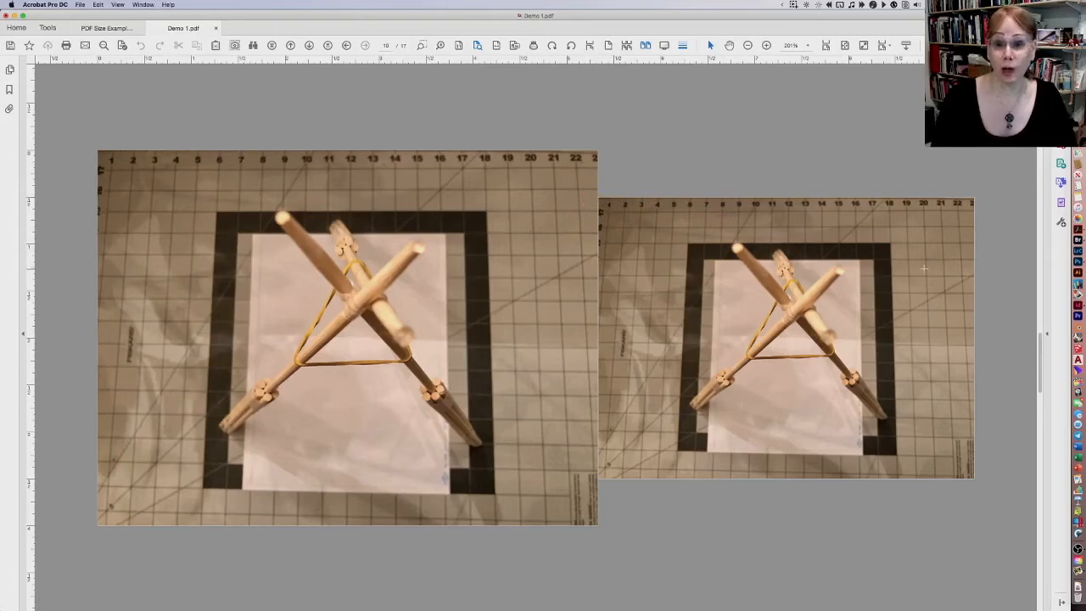
Delete page 10 from Demo 1.pdf in Organize Pages.
click(1061, 127)
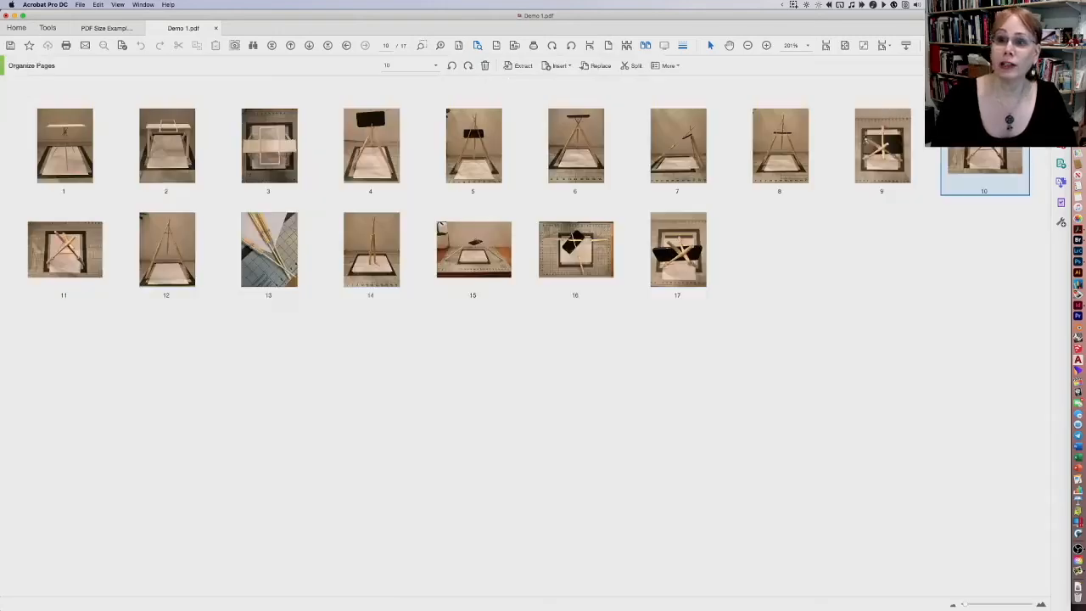
click(1030, 156)
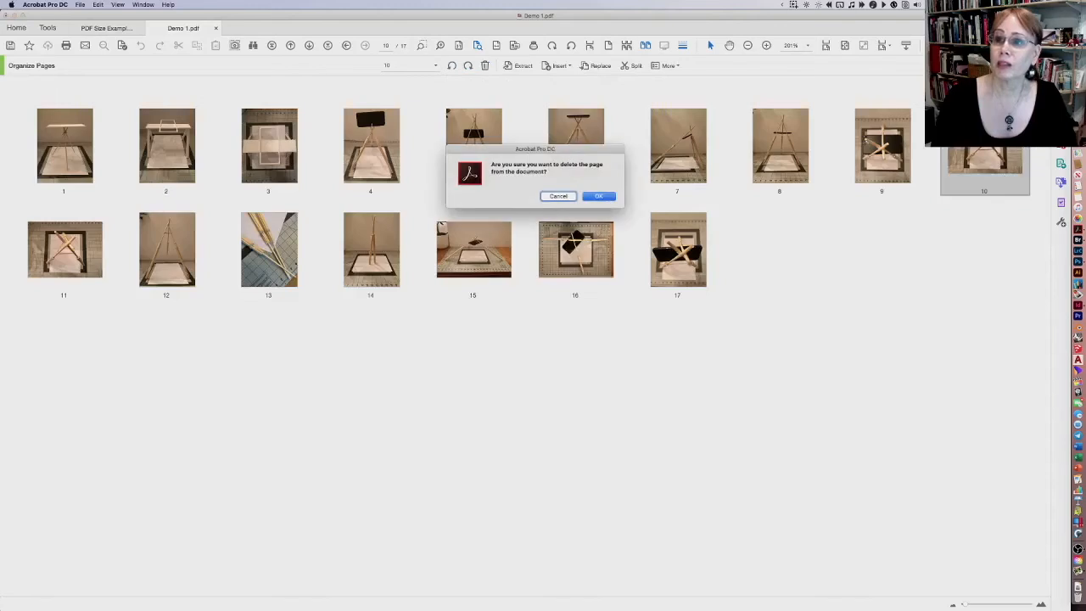
click(611, 196)
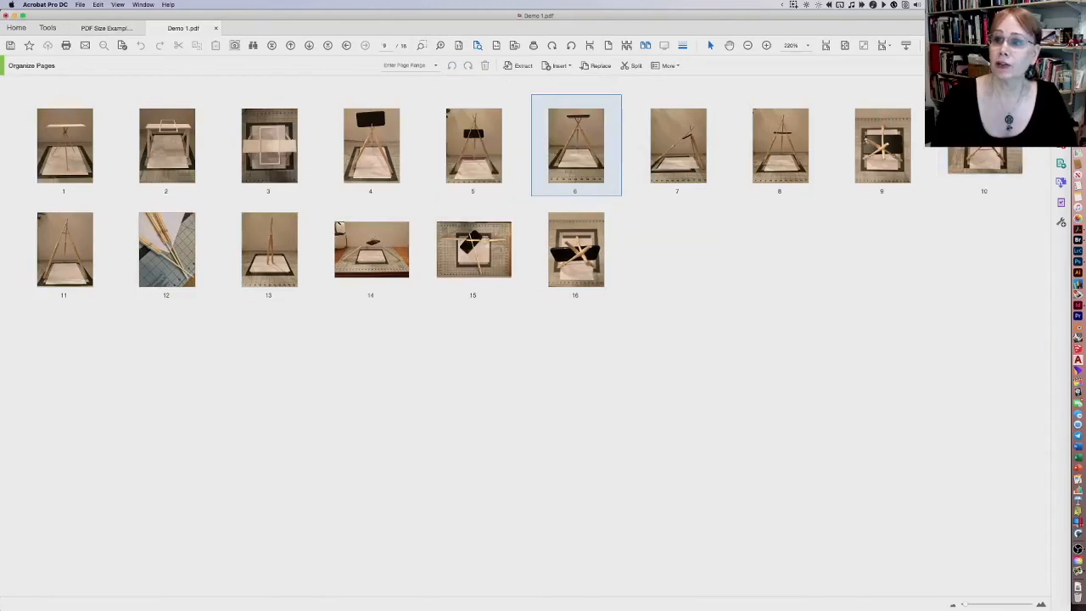
Review the spreads from page 9 through page 15, and close Demo 1.pdf with its changes saved.
double_click(867, 172)
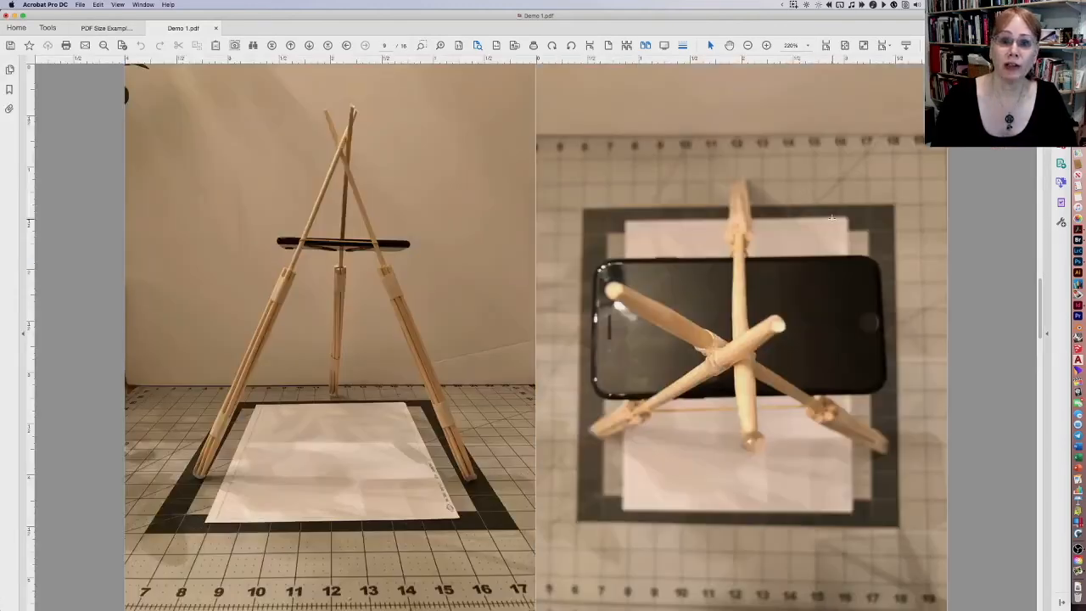
scroll(831, 218, down, 1)
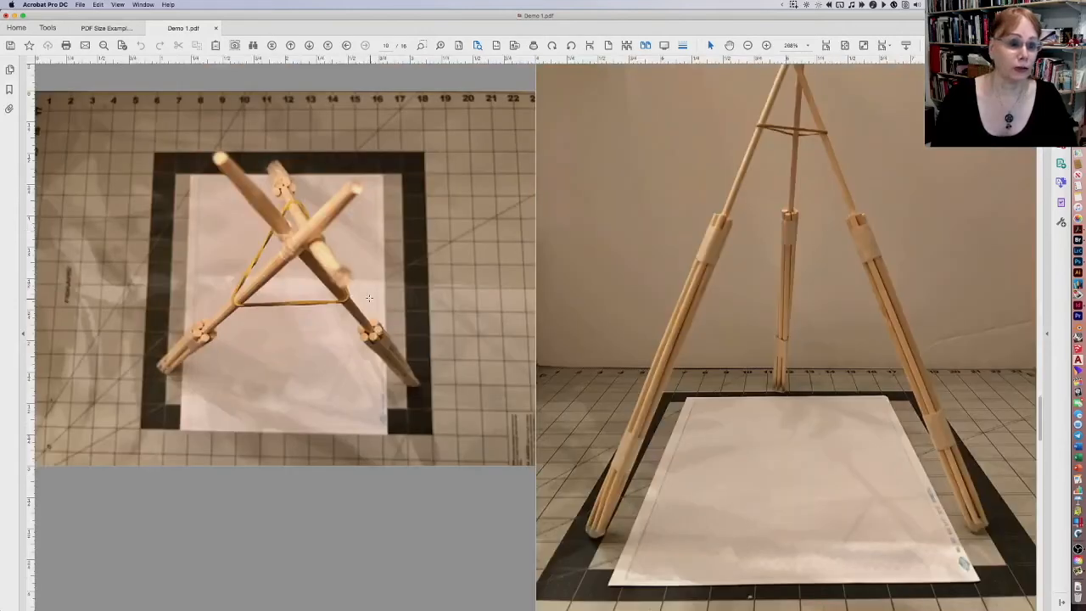
scroll(630, 290, down, 1)
scroll(630, 290, down, 1)
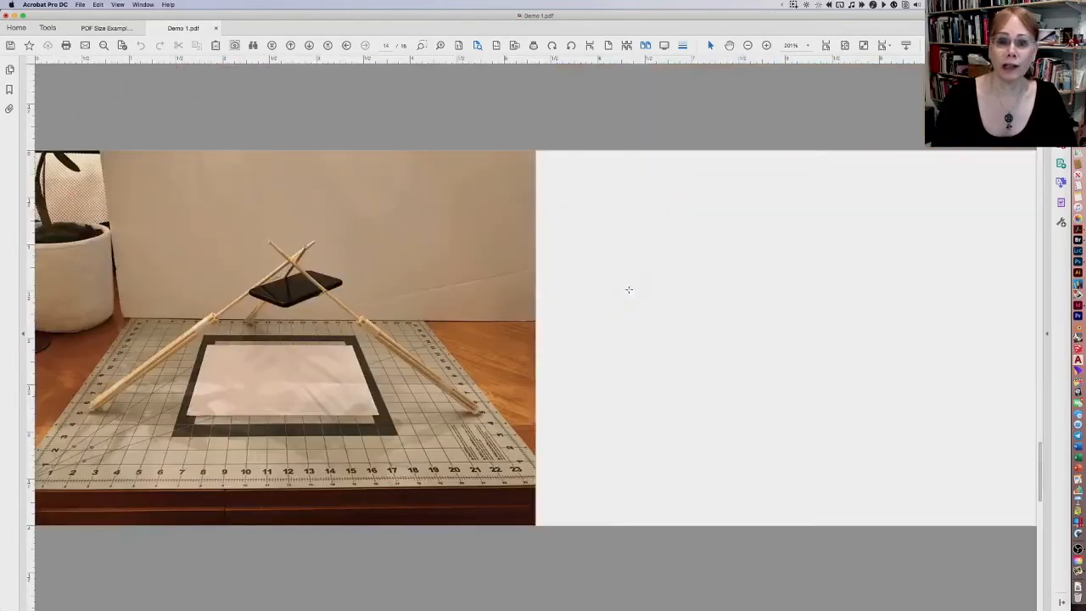
scroll(628, 289, down, 2)
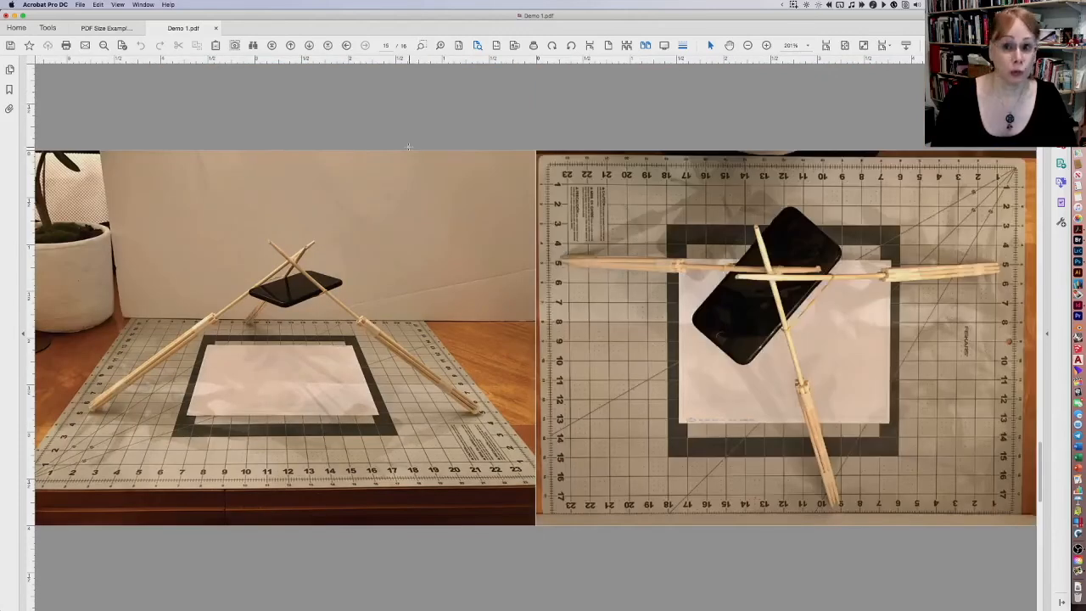
click(216, 28)
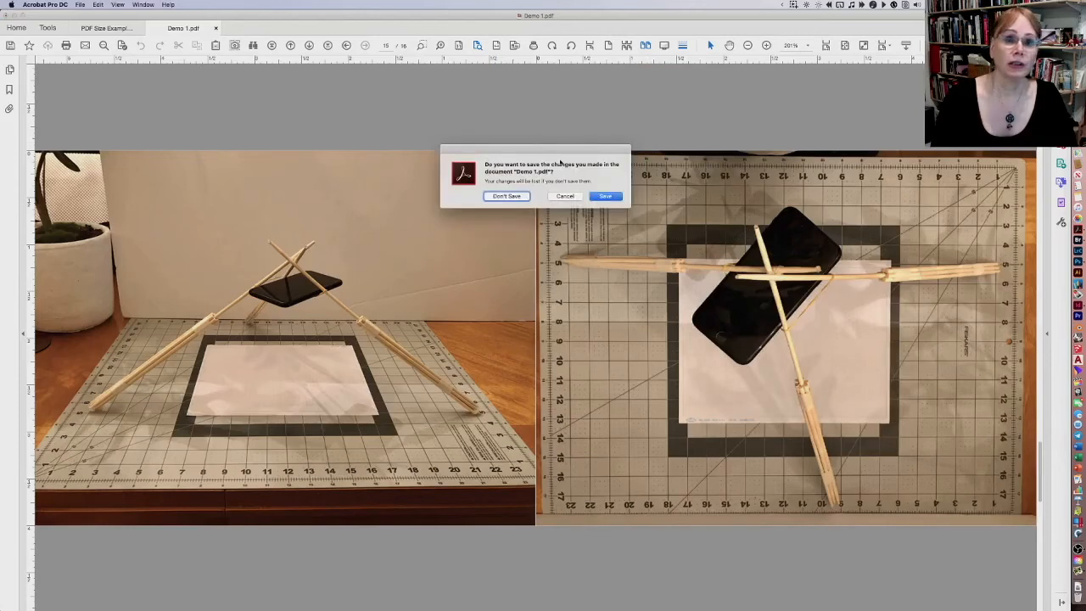
click(600, 200)
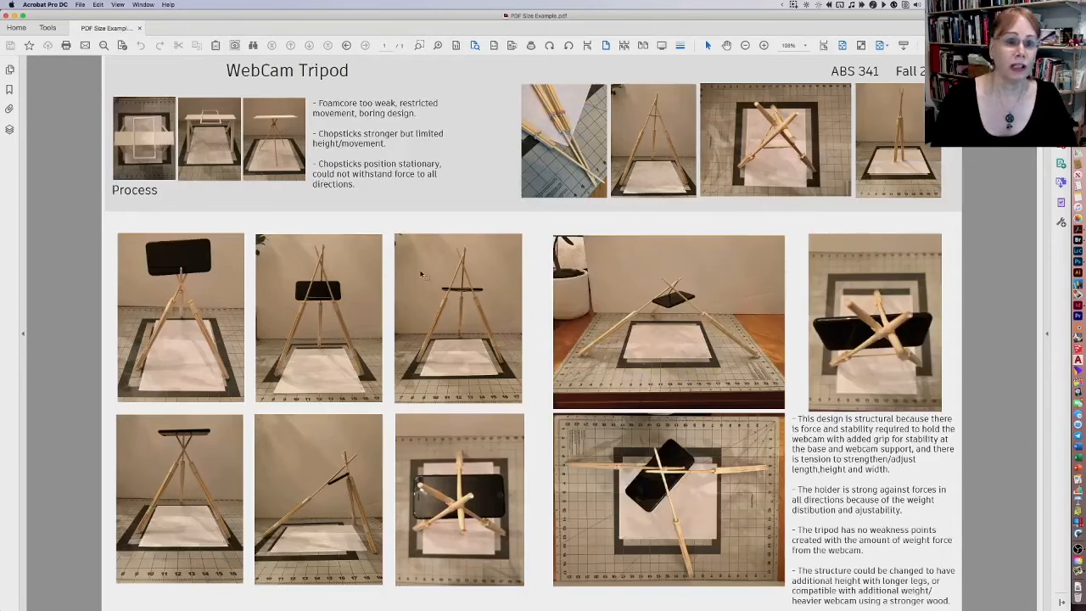
Switch to Path Finder and check the file size of the original PDF Size Example.pdf.
key(super+Tab)
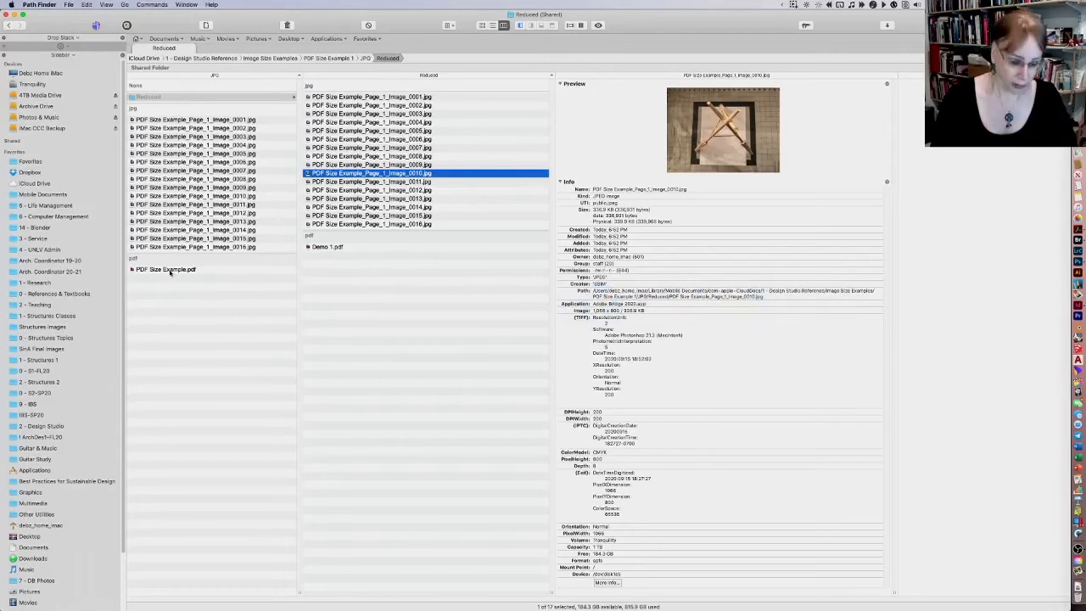
click(204, 269)
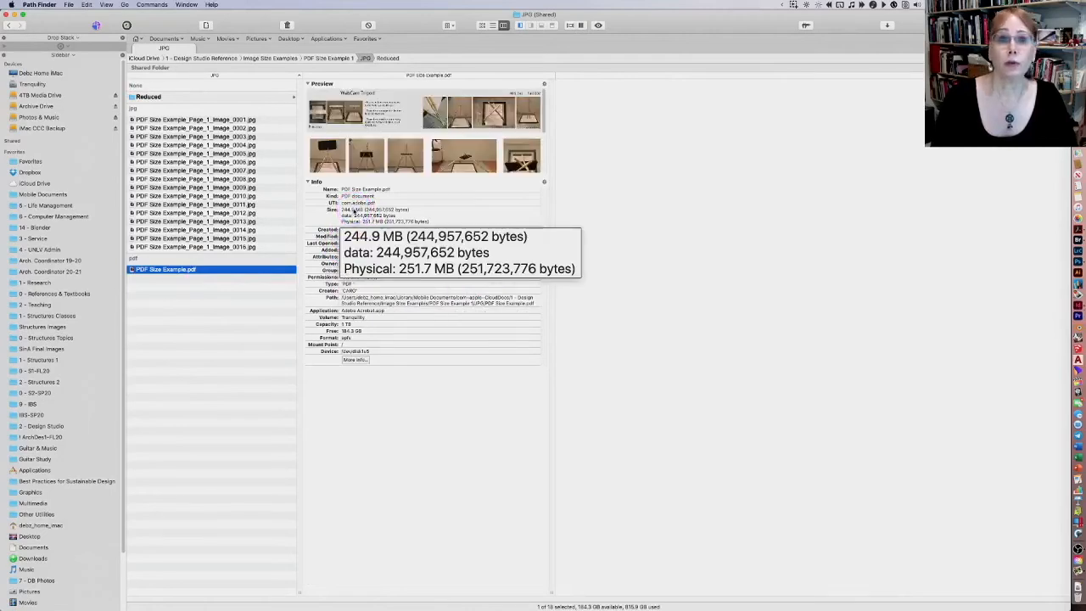
Switch to Acrobat and save a reduced-size copy with existing compatibility retained, named PDF Size Example Reduced.pdf, in the JPG folder.
right_click(178, 327)
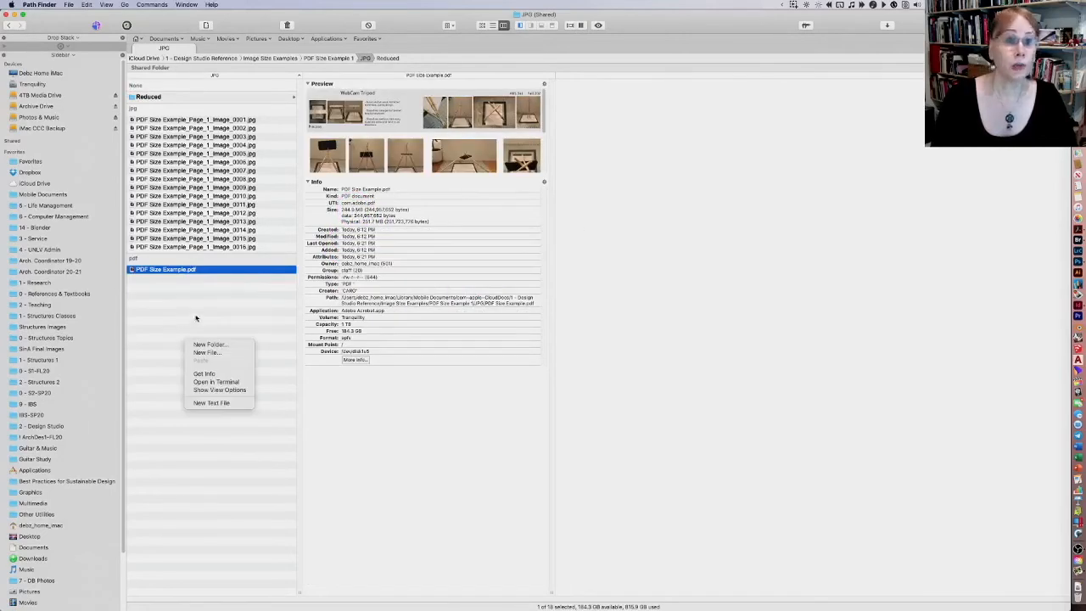
key(super+Tab)
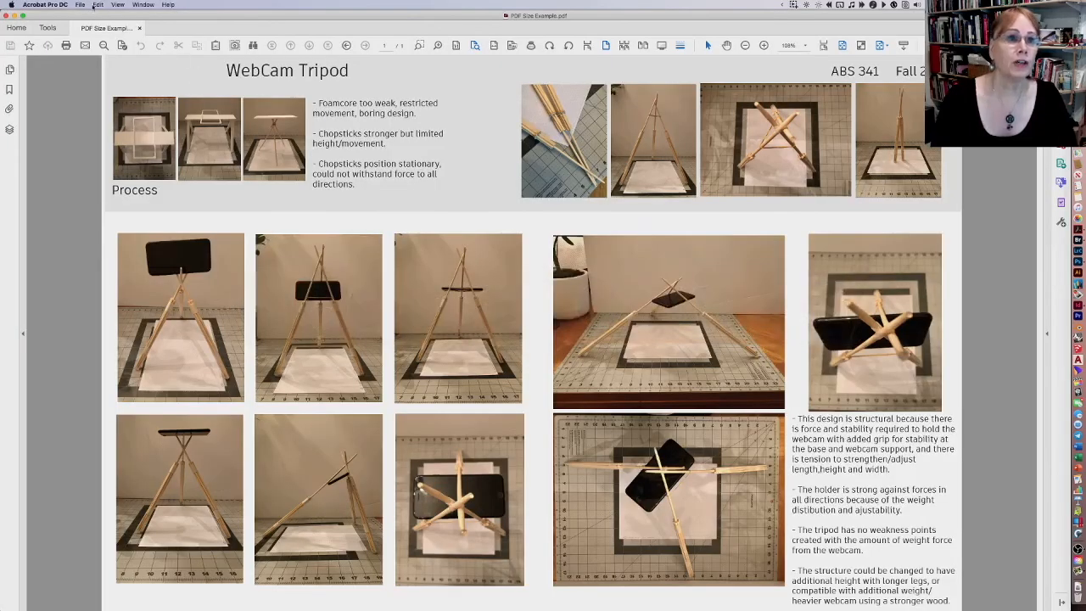
click(80, 5)
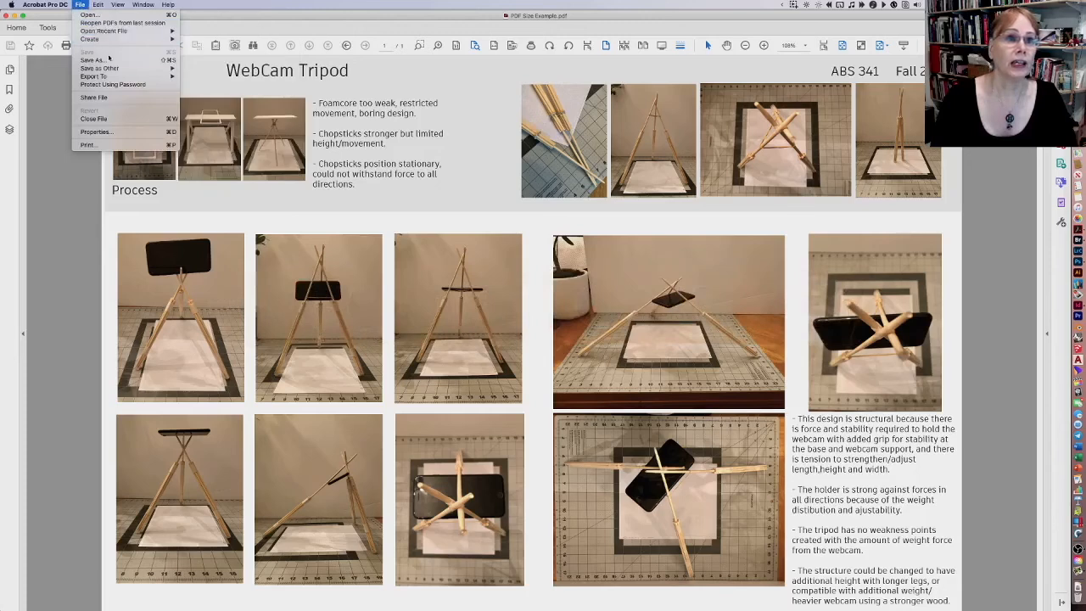
mouse_move(120, 69)
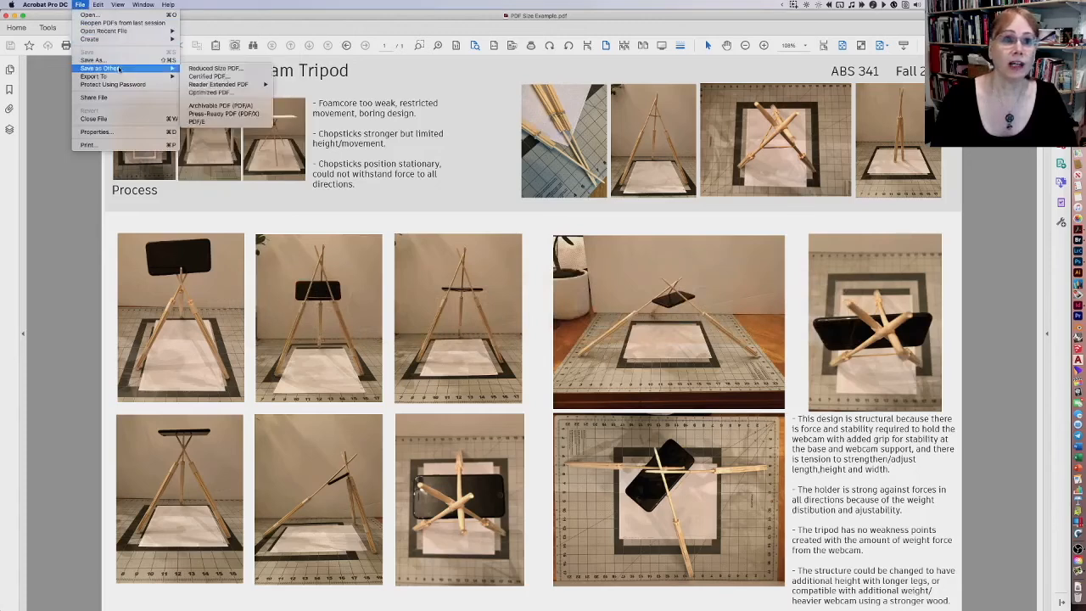
click(240, 68)
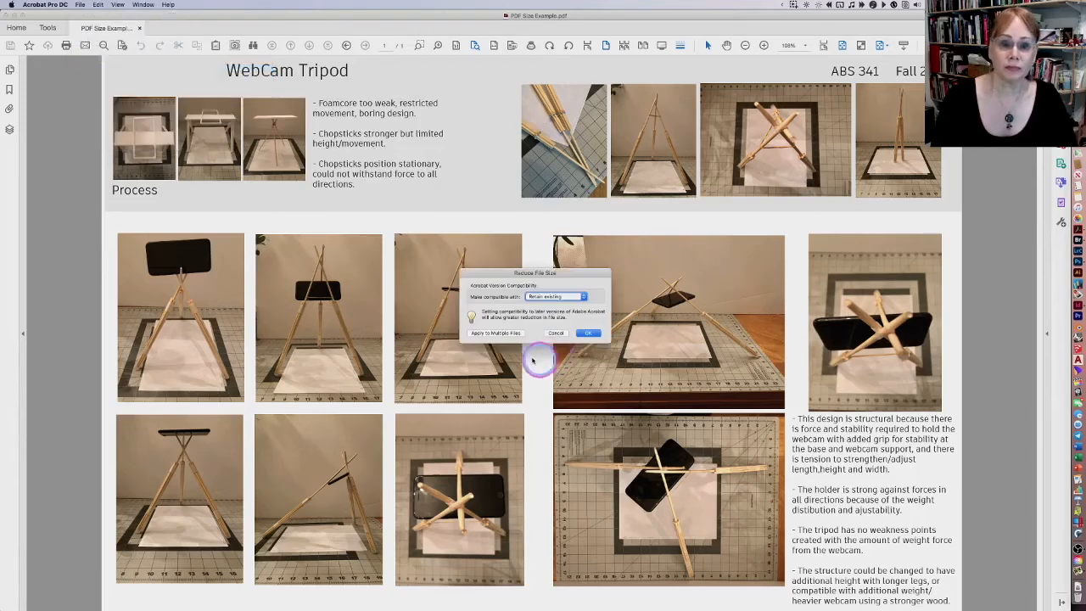
click(587, 334)
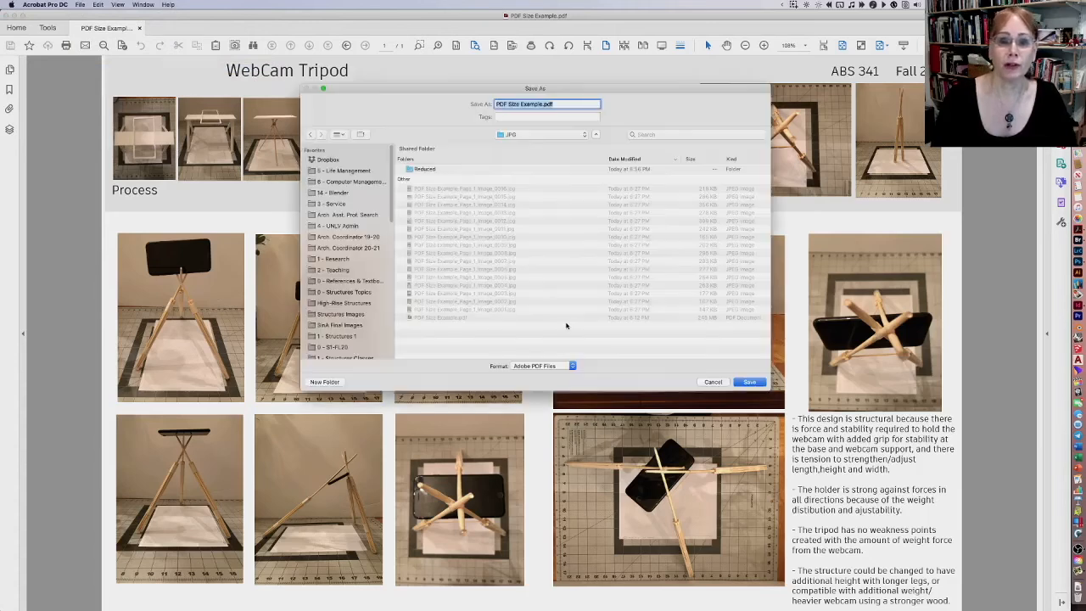
click(543, 104)
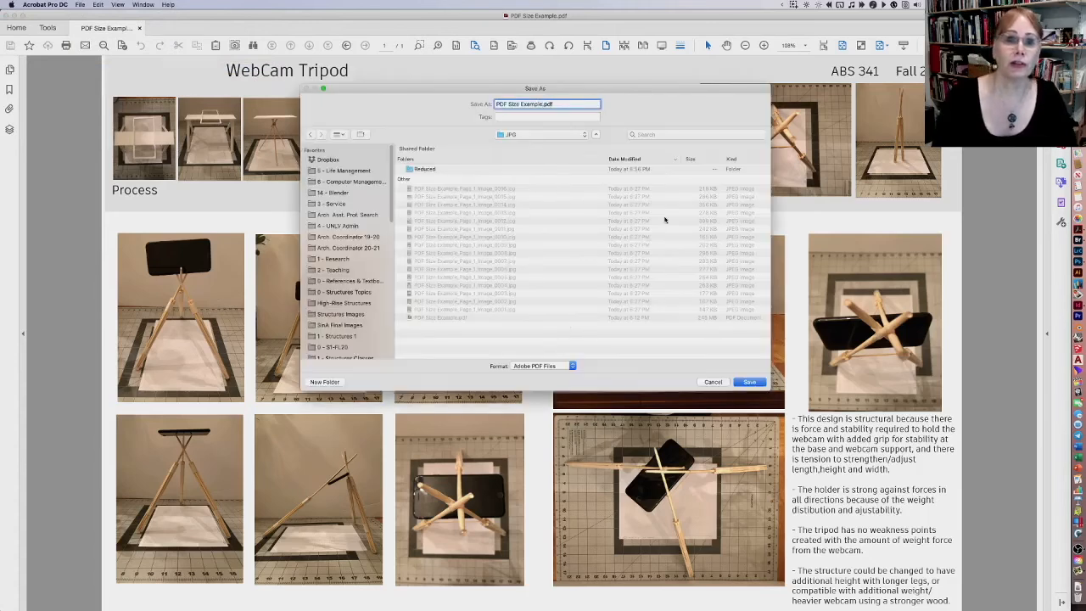
text(Reduced)
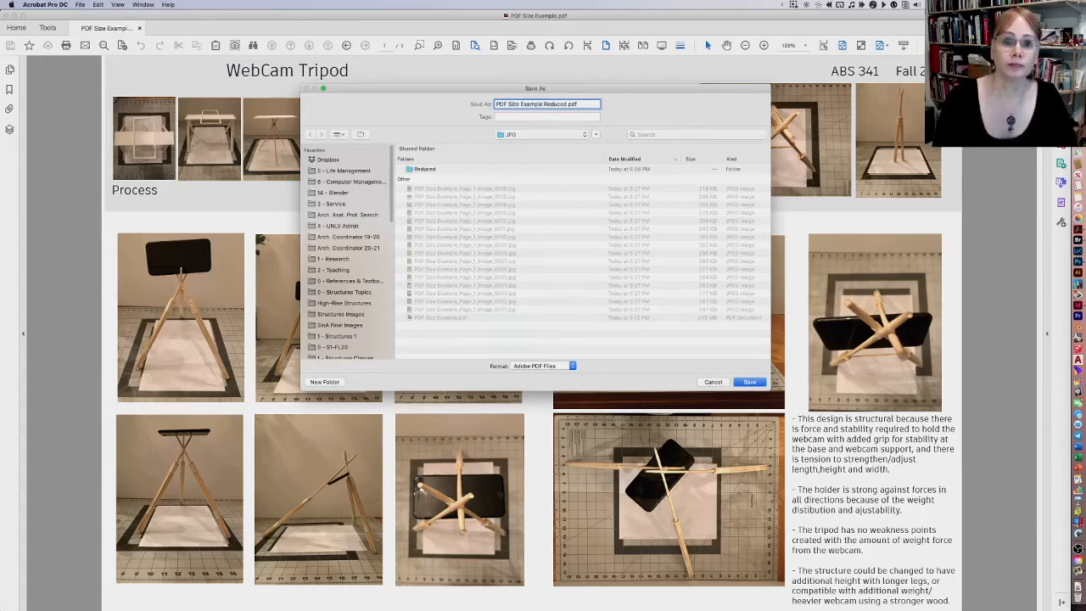
key(Return)
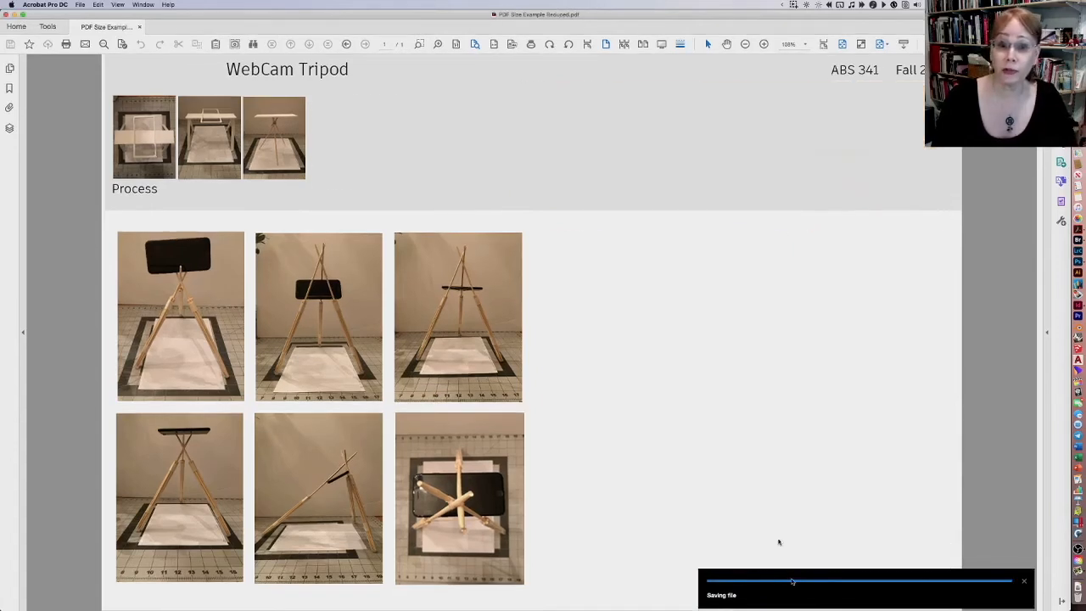
Switch to Path Finder and check the file size of PDF Size Example Reduced.pdf against the original PDF.
key(super+Tab)
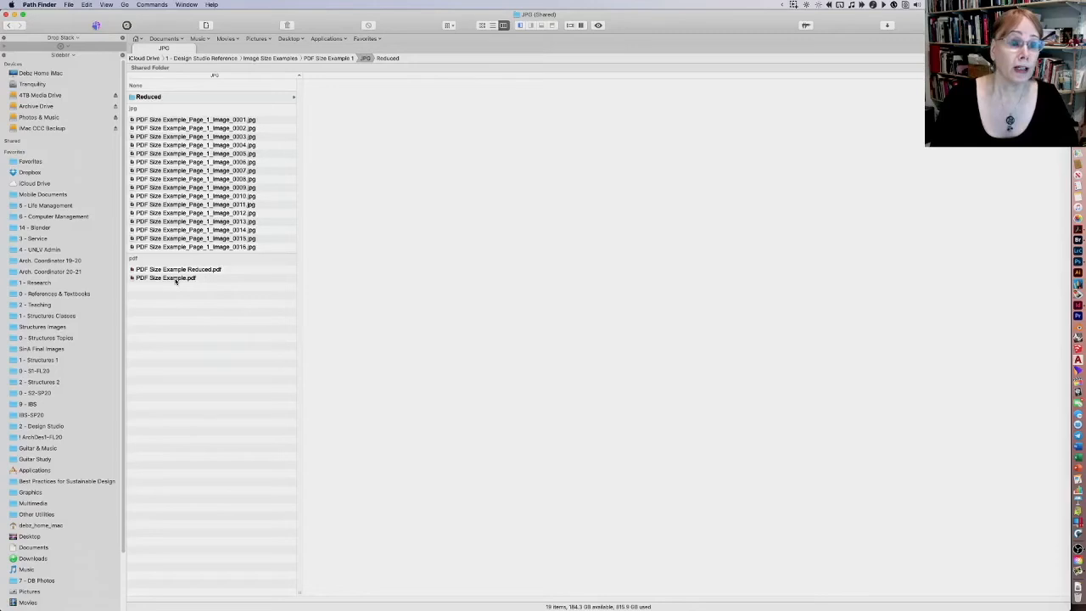
click(176, 278)
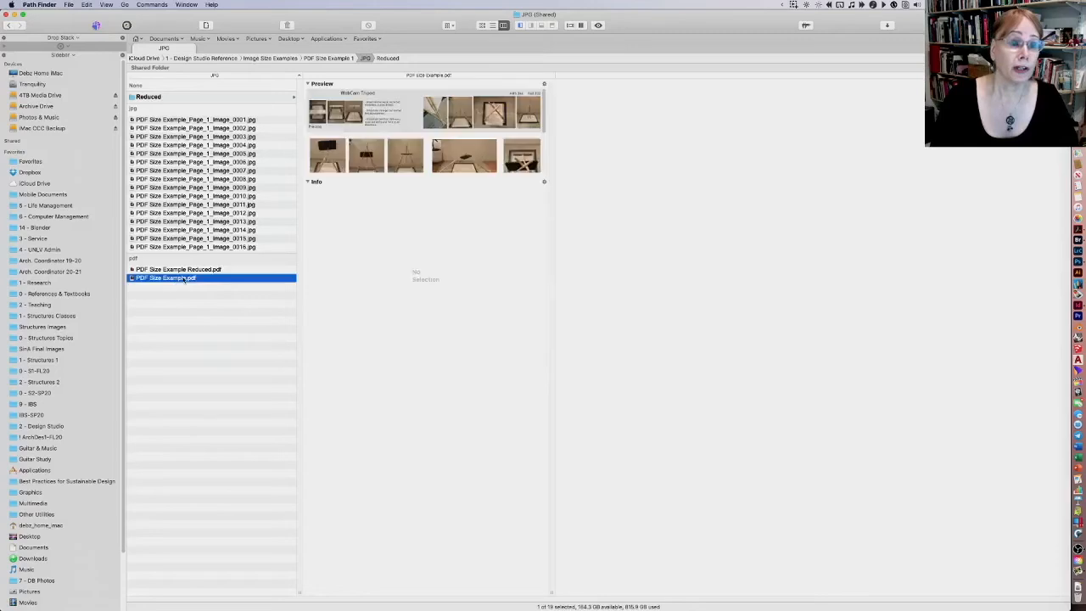
click(187, 269)
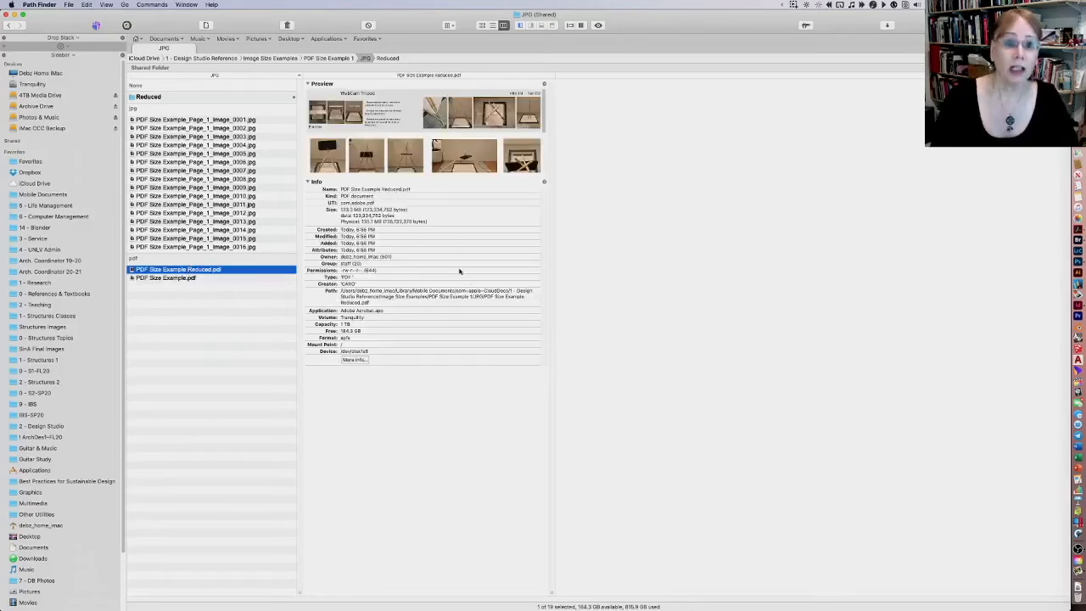
mouse_move(349, 213)
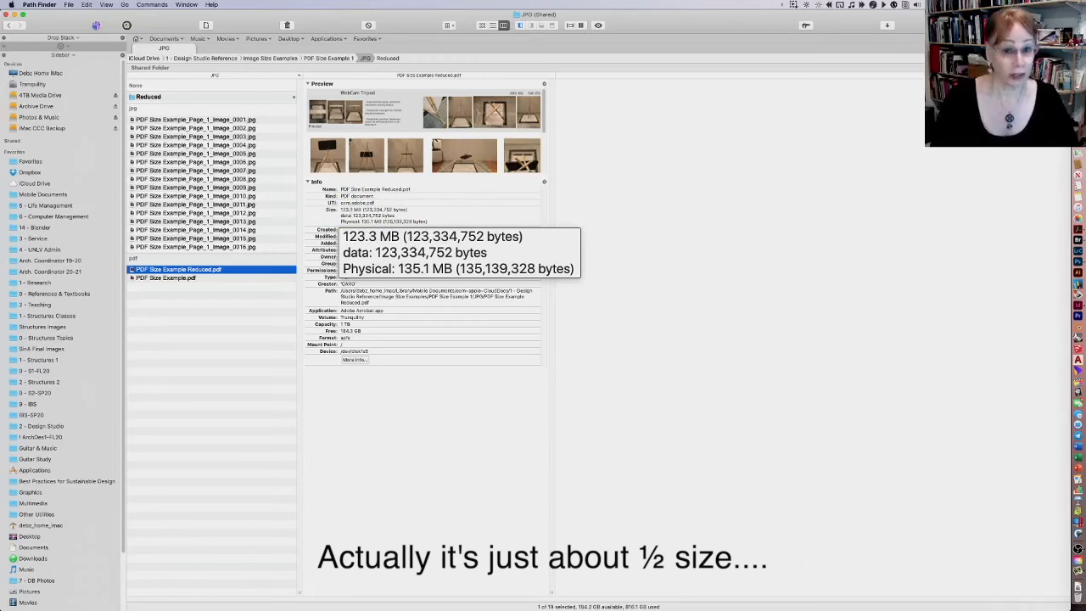
right_click(180, 376)
click(285, 313)
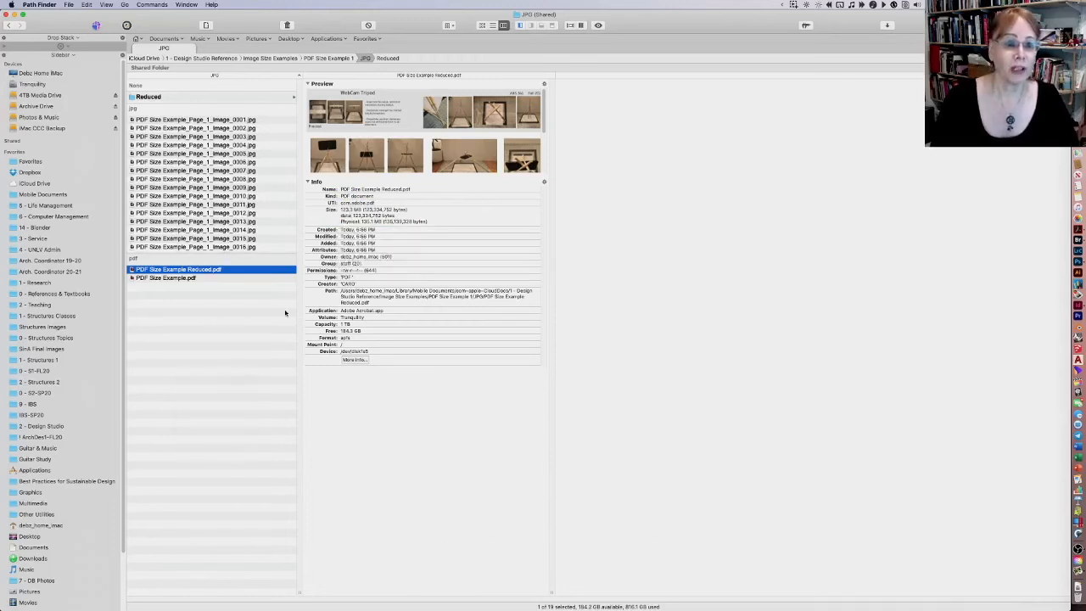
Reopen the original PDF Size Example.pdf in Acrobat, close the reduced copy, and show the original in single-page view.
key(super+Tab)
key(super+Tab)
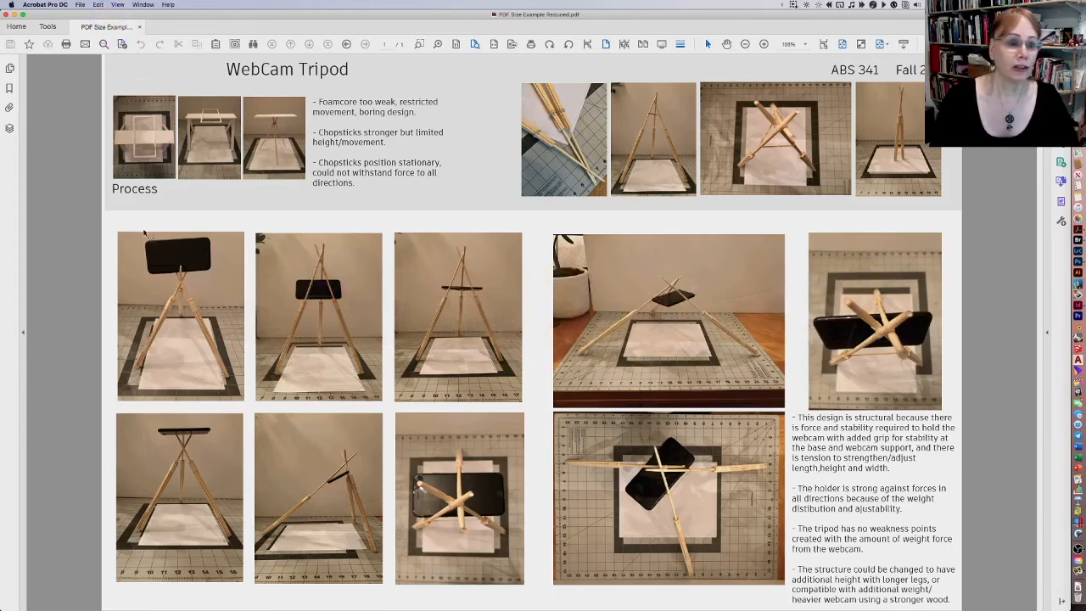
key(super+Tab)
click(161, 285)
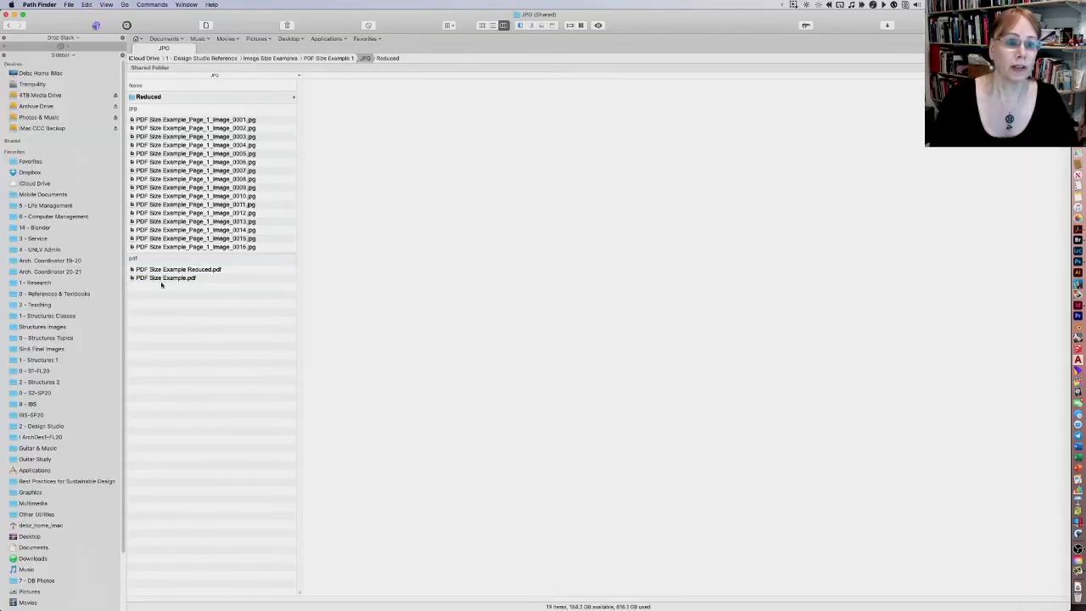
double_click(163, 278)
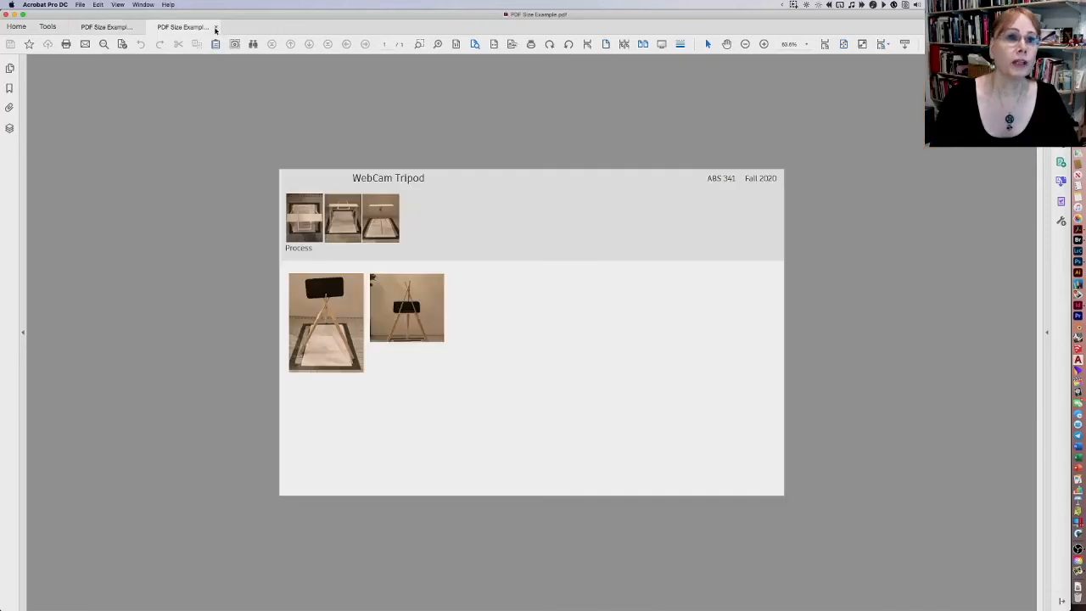
click(134, 27)
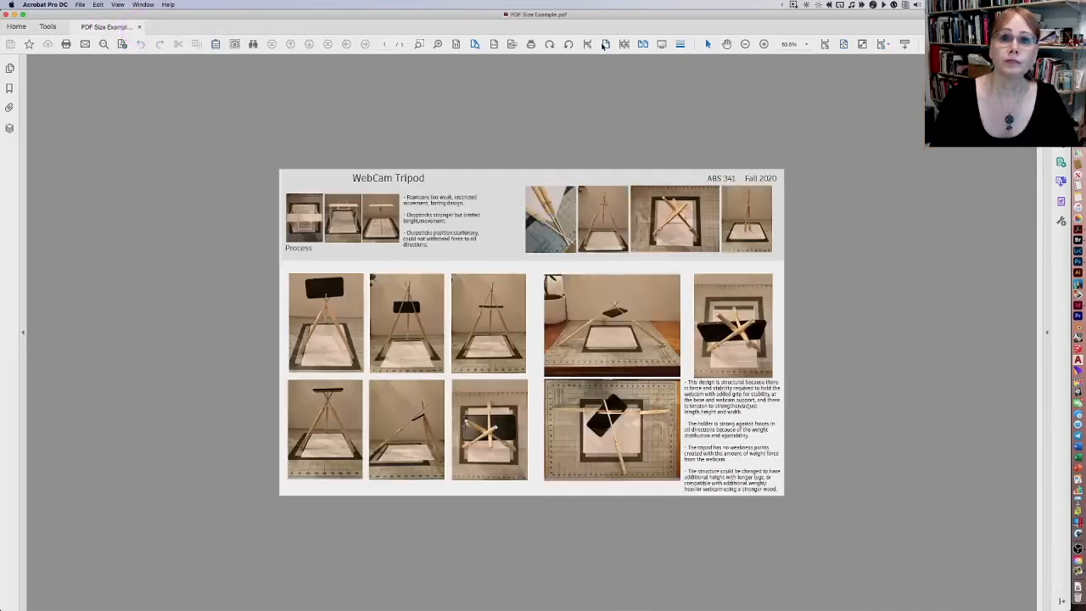
click(605, 46)
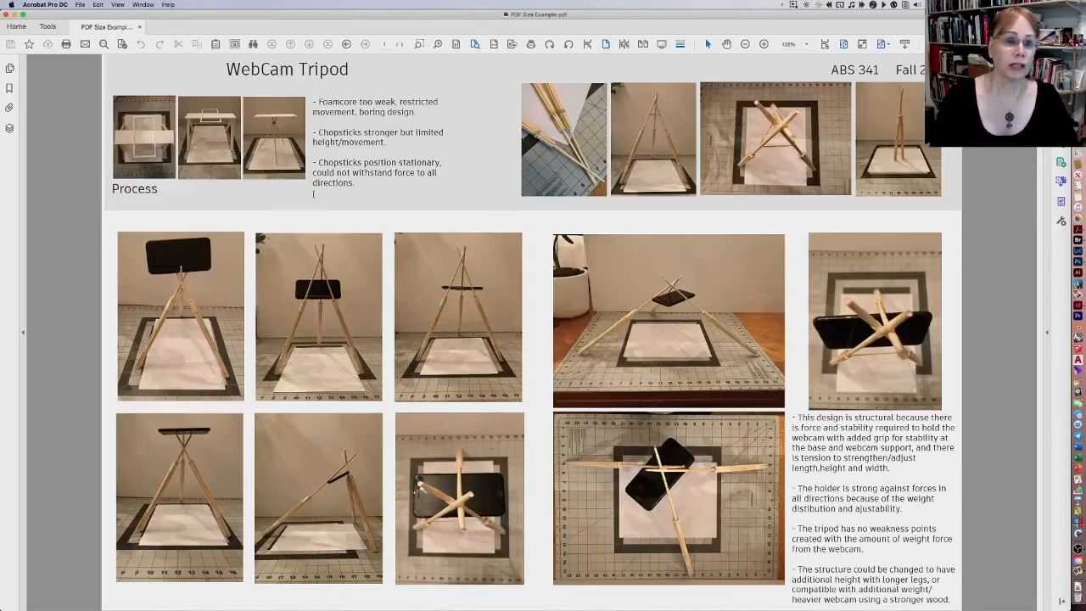
Save an optimized copy with the Standard PDF Optimizer settings, named PDF Size Example Reduced 2.pdf, in the JPG folder.
click(80, 4)
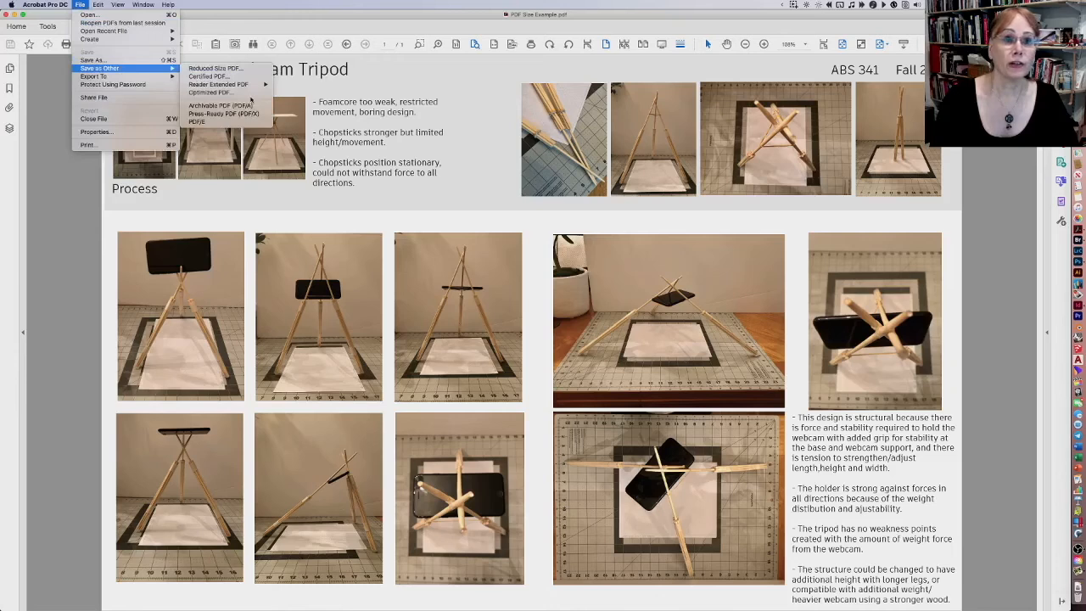
click(247, 93)
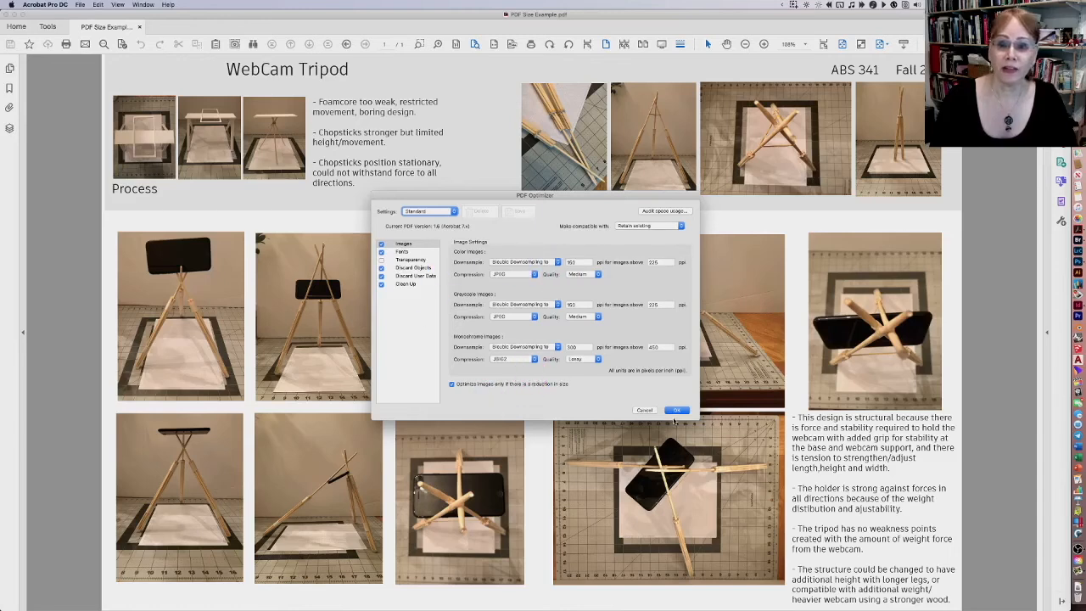
click(676, 412)
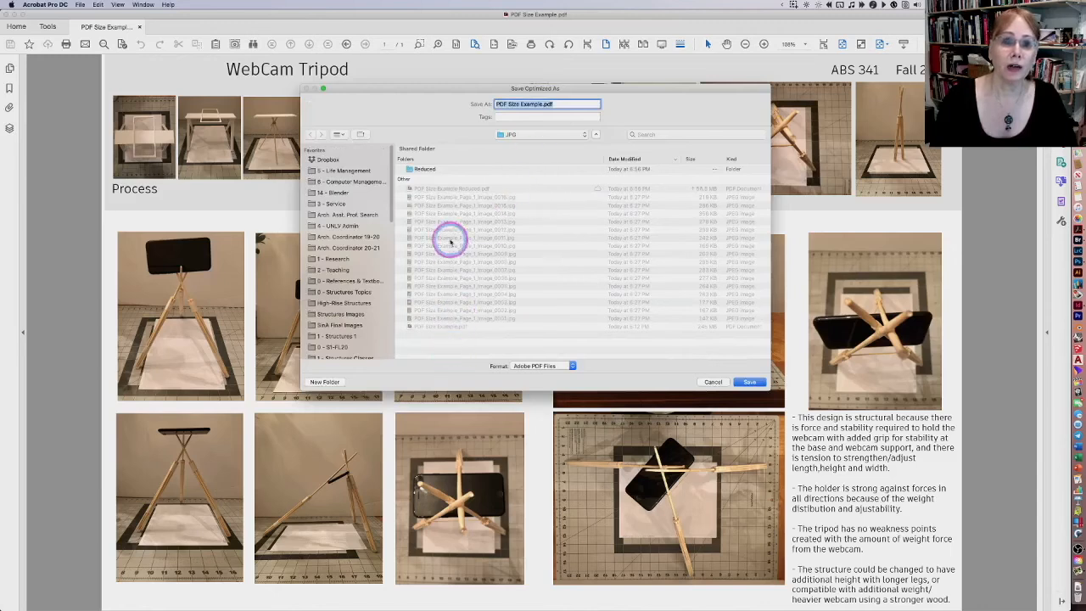
click(460, 189)
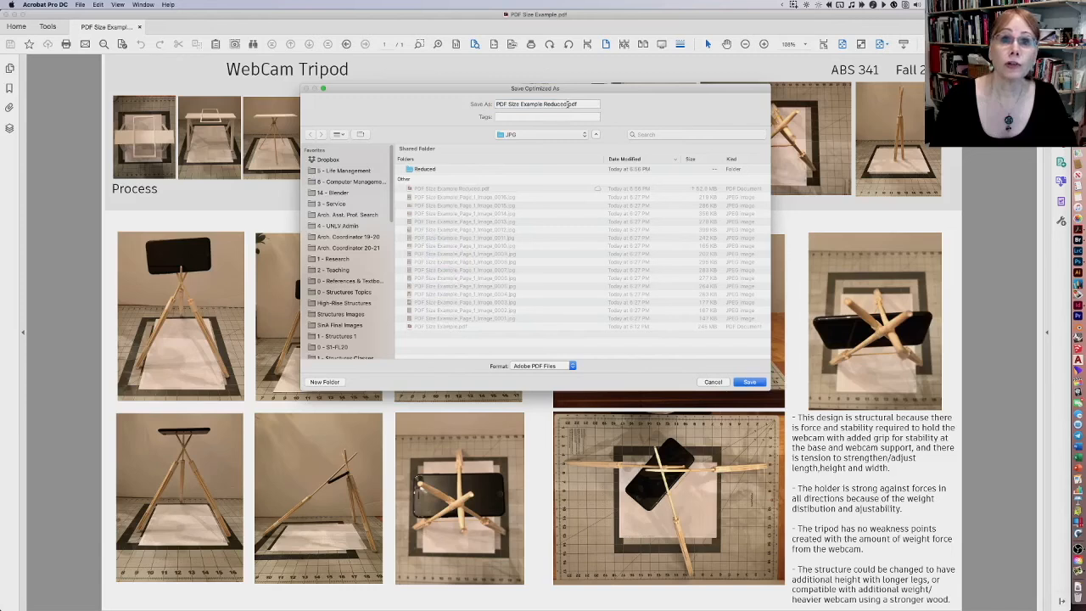
click(567, 104)
text(2)
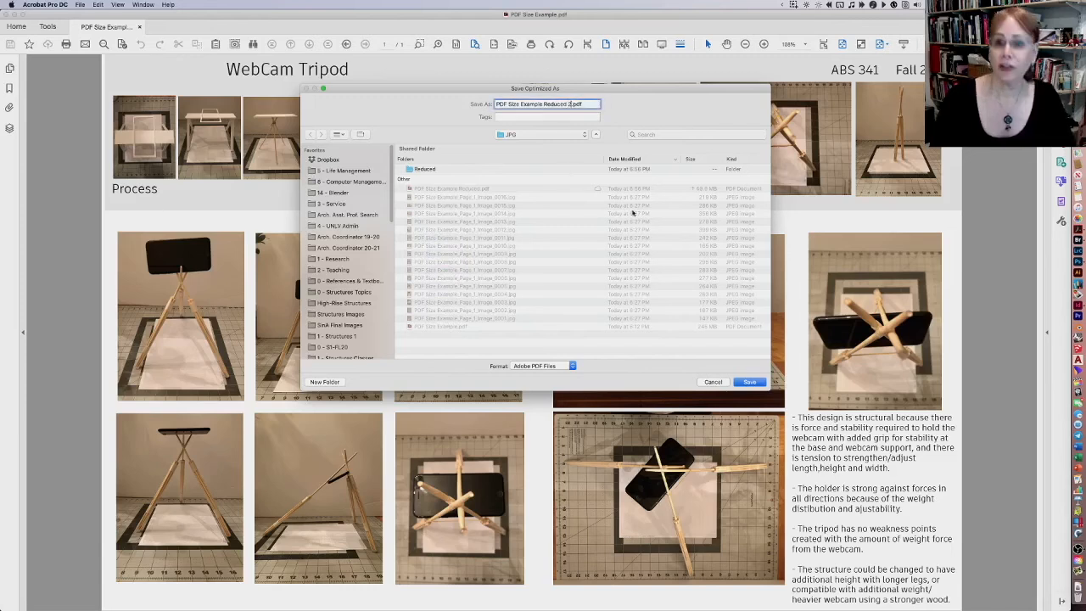
click(753, 382)
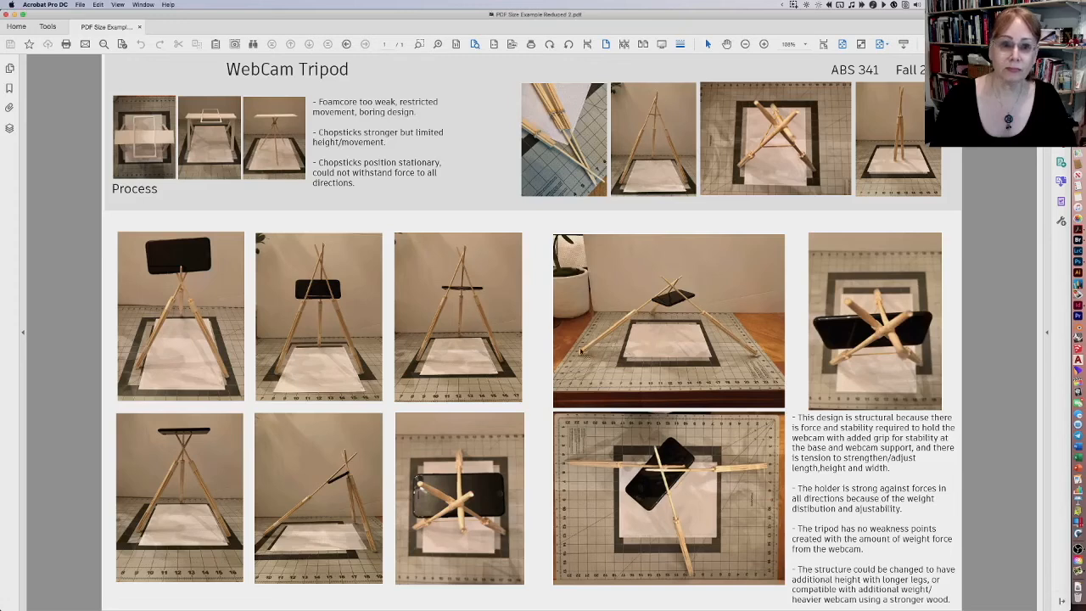
Switch to Path Finder and compare the file sizes of PDF Size Example Reduced 2.pdf, PDF Size Example Reduced.pdf and the original.
key(super+Tab)
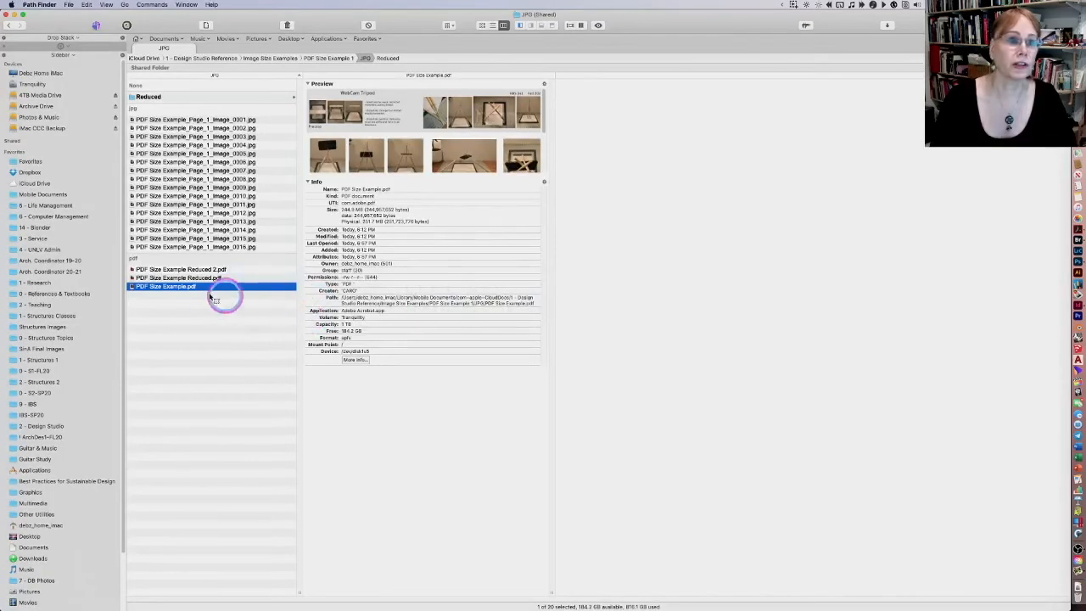
click(208, 269)
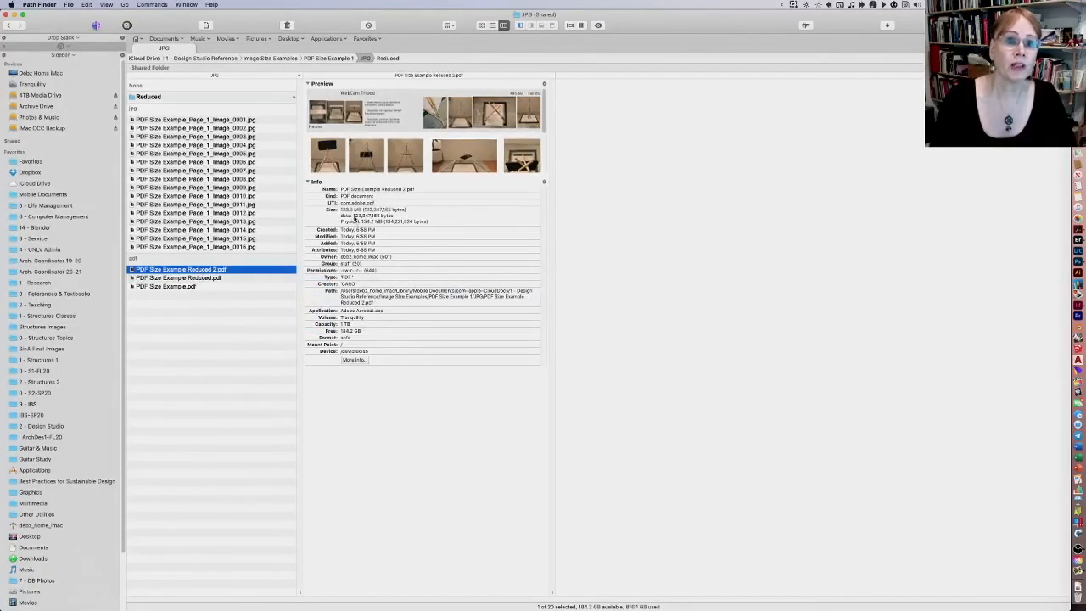
mouse_move(347, 212)
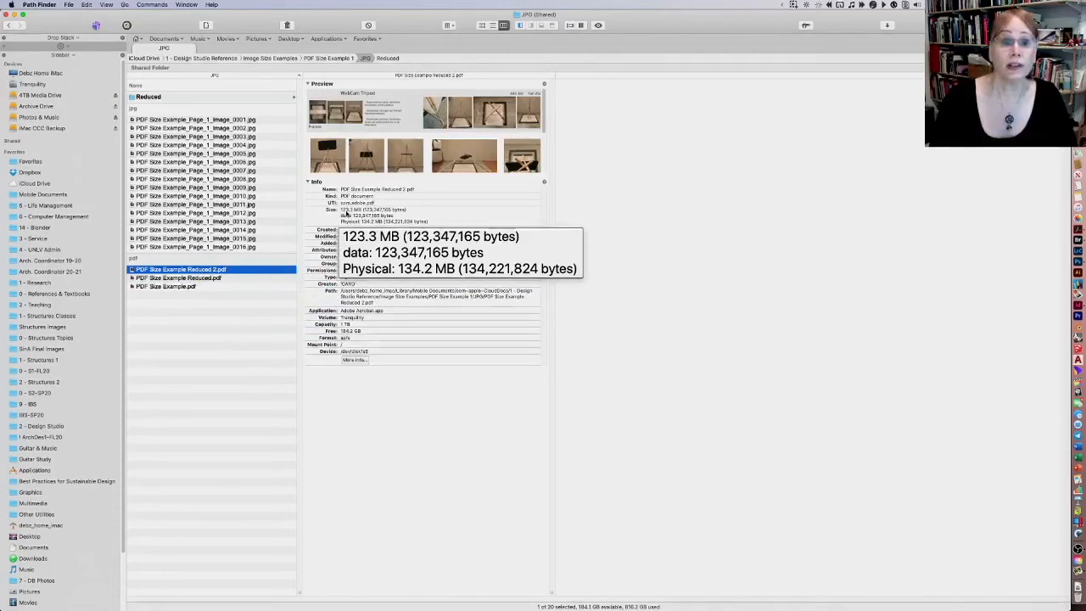
click(225, 279)
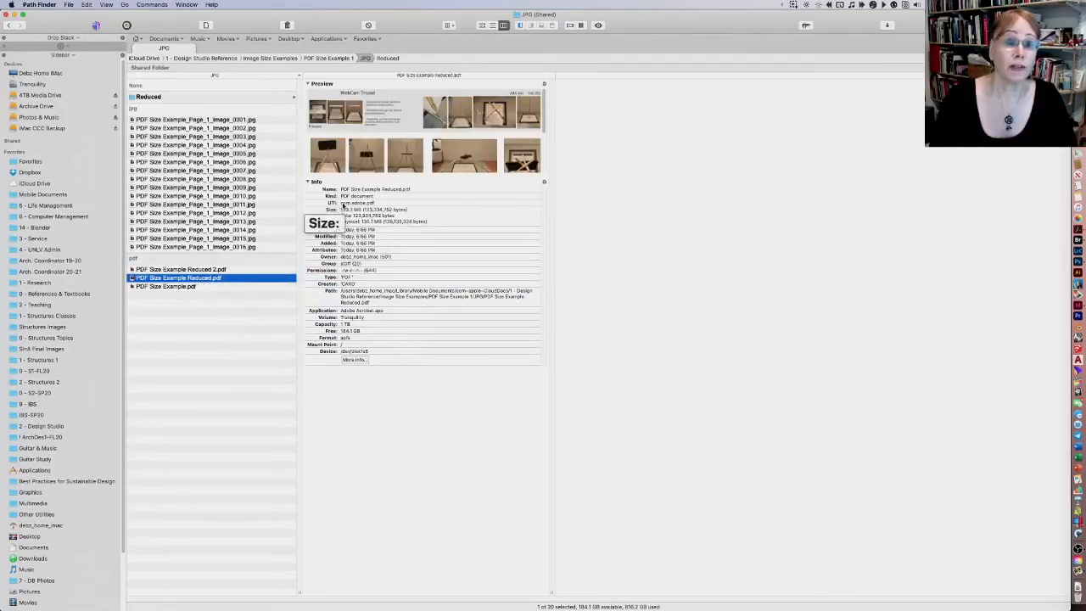
mouse_move(350, 216)
right_click(200, 352)
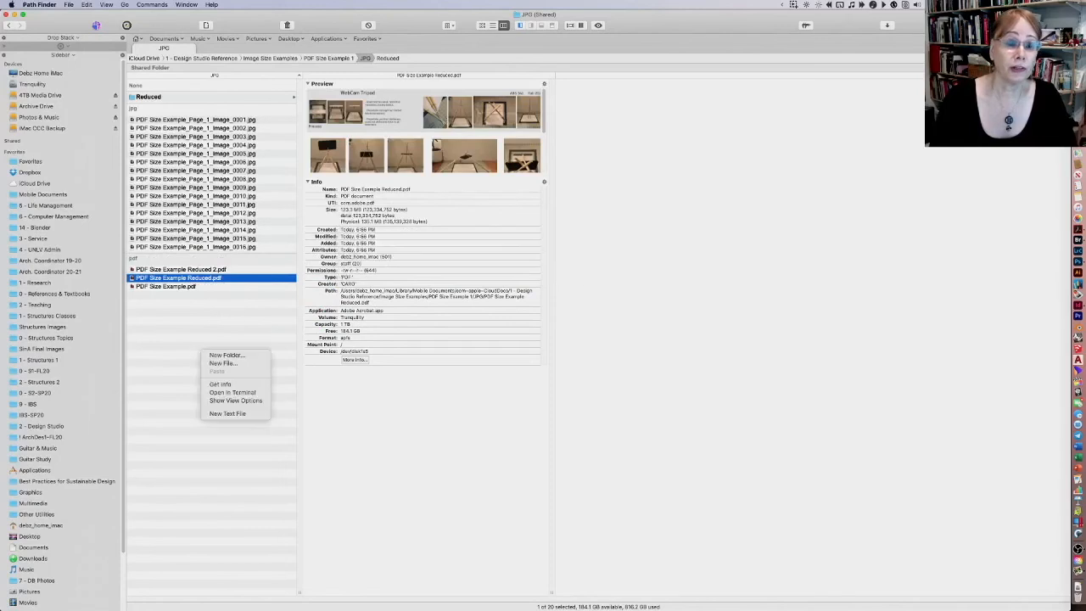
click(168, 287)
click(169, 287)
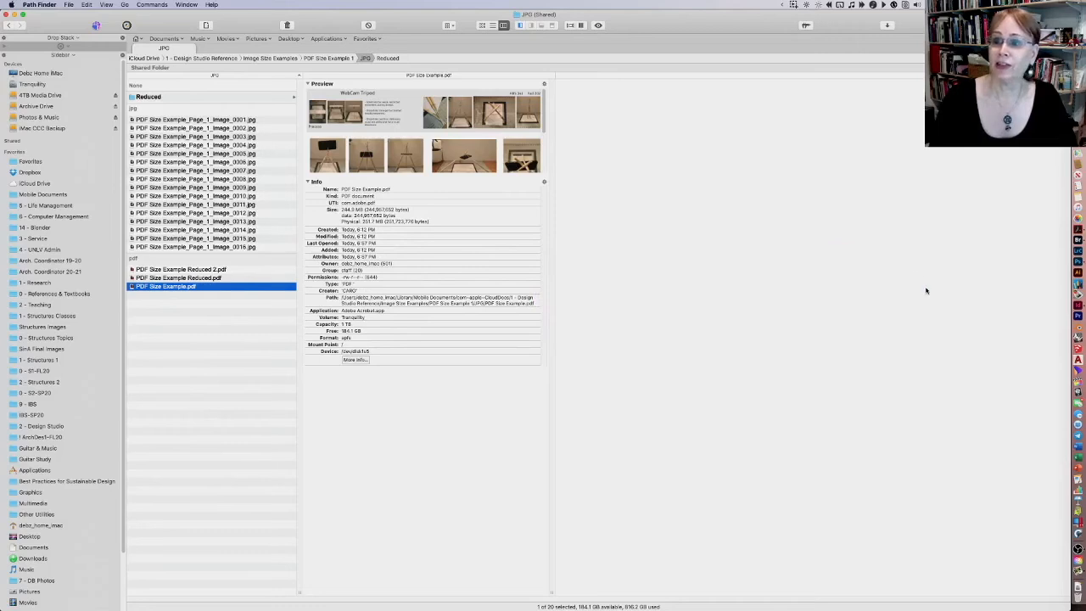
Switch to InDesign and create a one-page portrait document, 66p0 by 102p0, from the recent presets with facing pages on.
click(1078, 305)
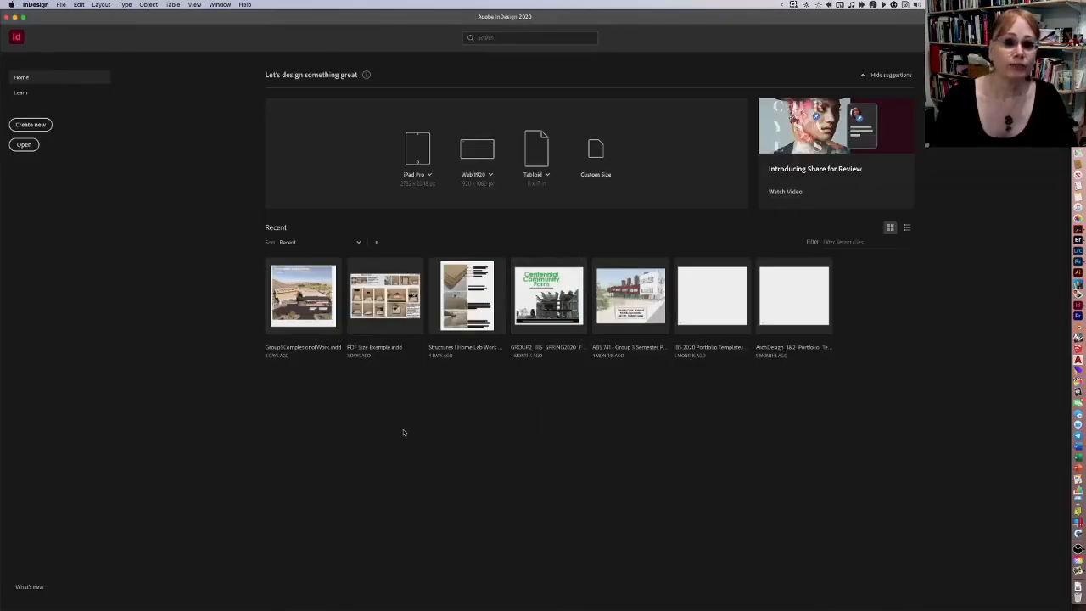
click(37, 125)
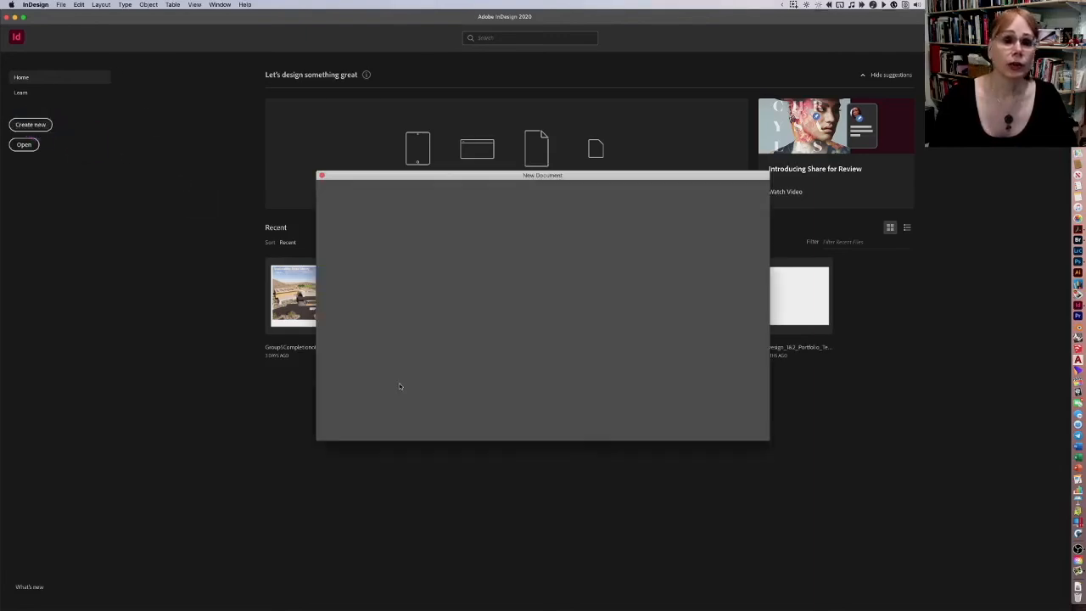
click(359, 341)
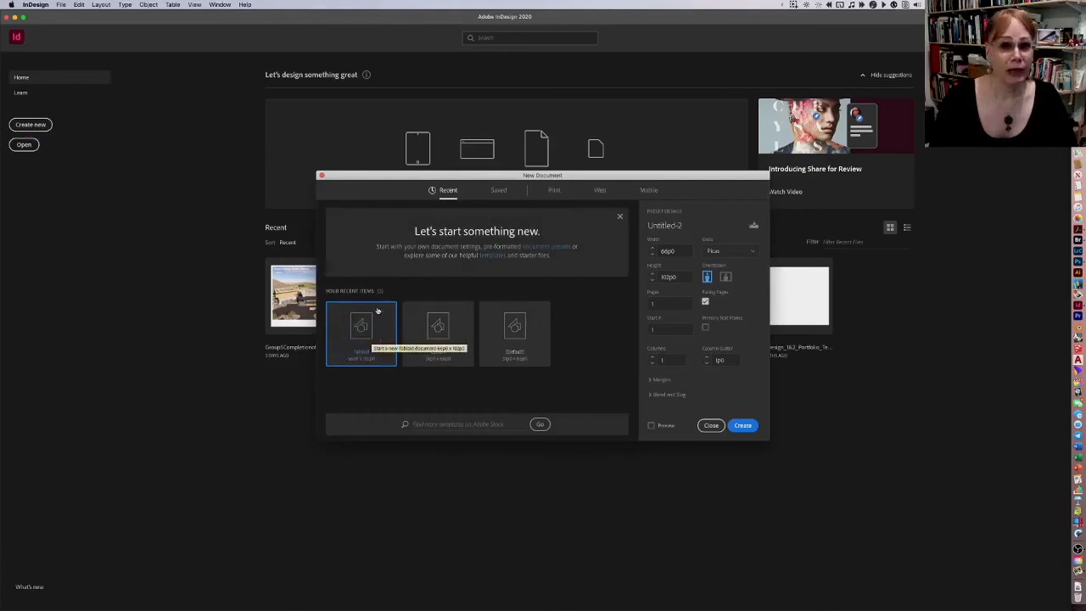
click(741, 425)
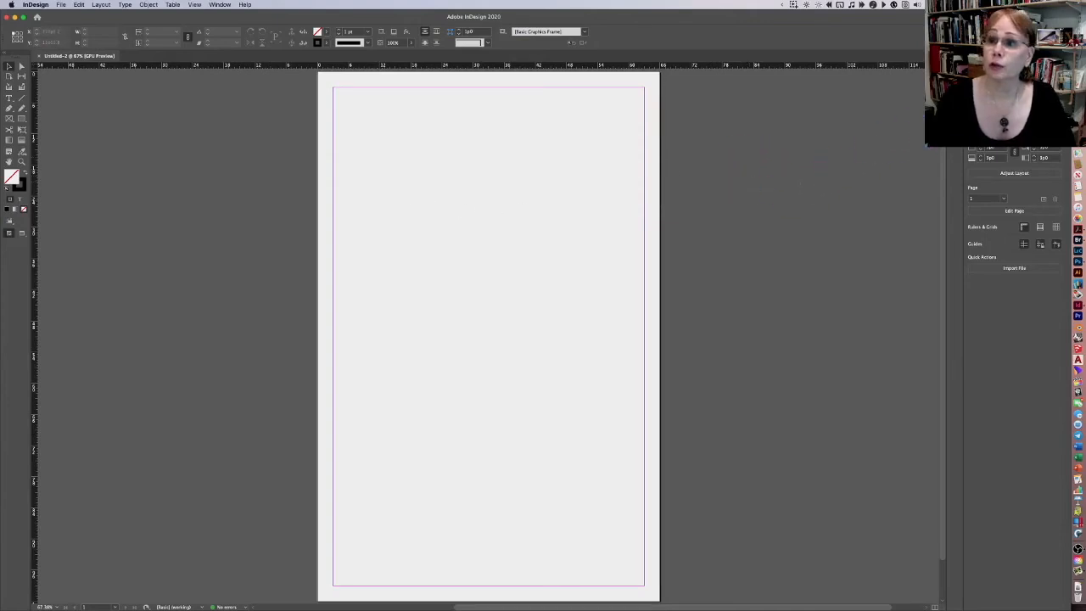
Change the page to landscape orientation and place PDF Size Example.pdf from the JPG folder at the page's upper-left corner.
click(1043, 110)
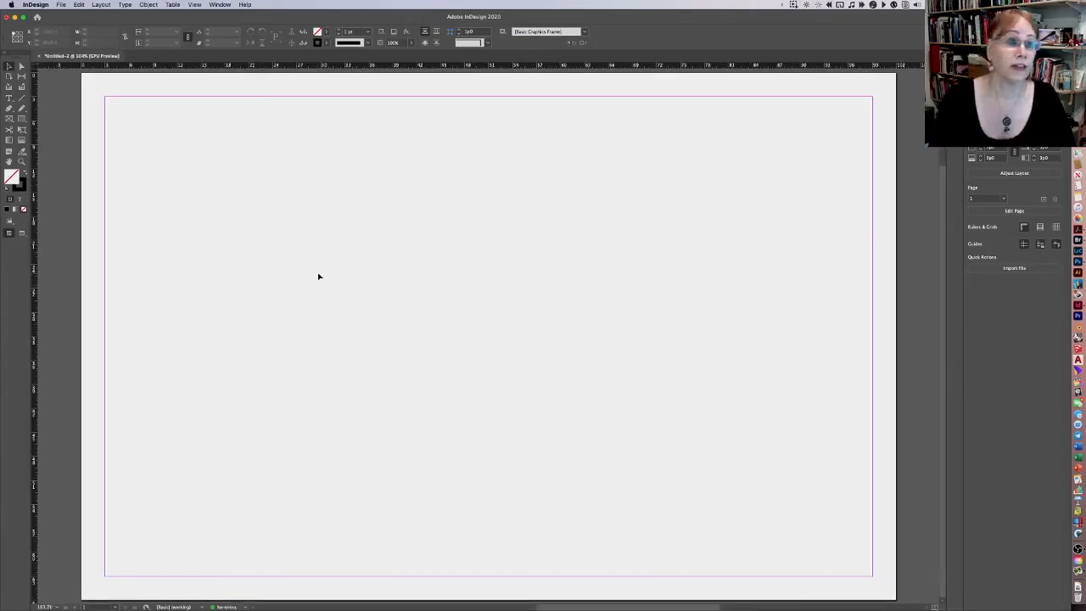
click(61, 4)
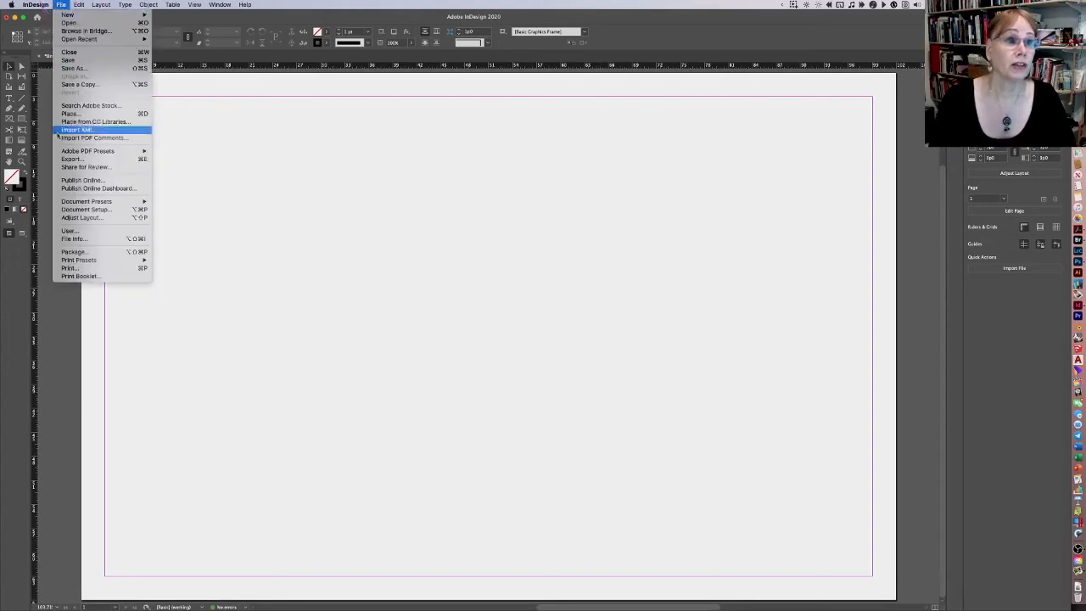
click(85, 114)
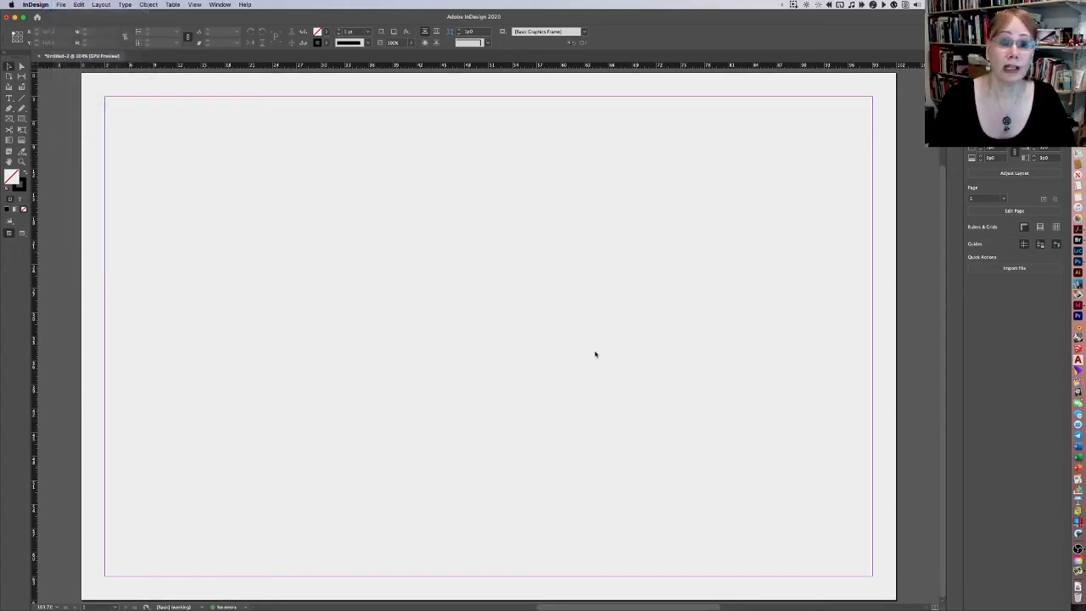
click(452, 119)
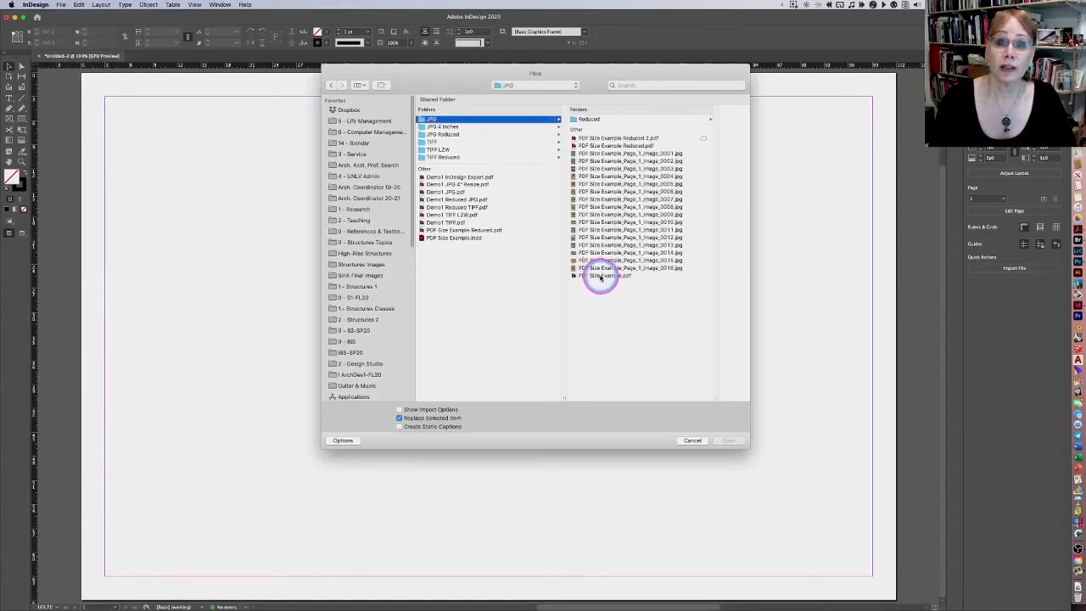
click(600, 277)
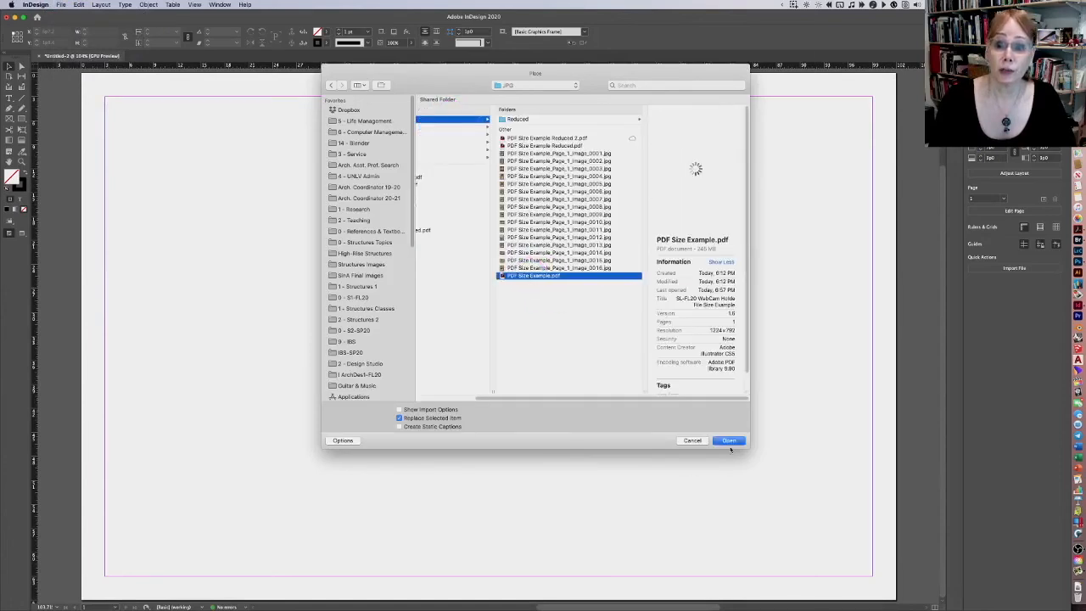
click(727, 441)
click(576, 230)
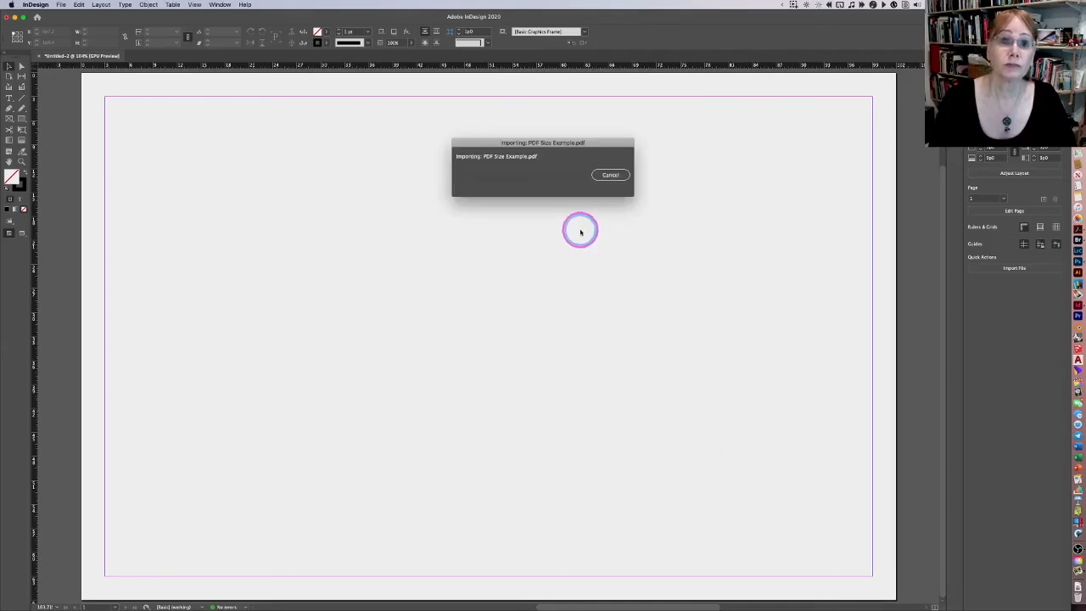
click(81, 75)
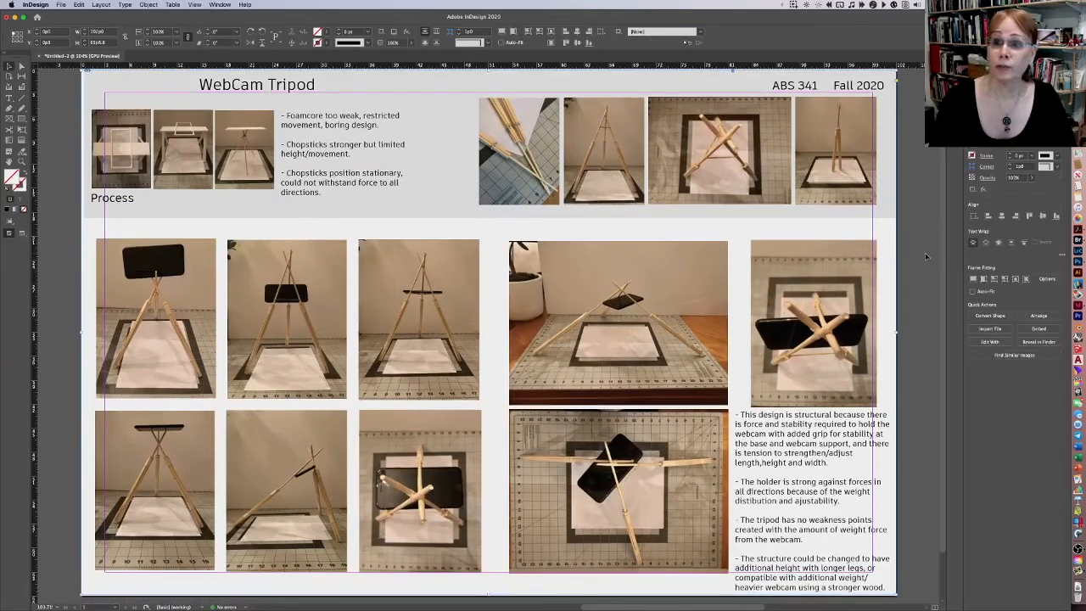
click(927, 256)
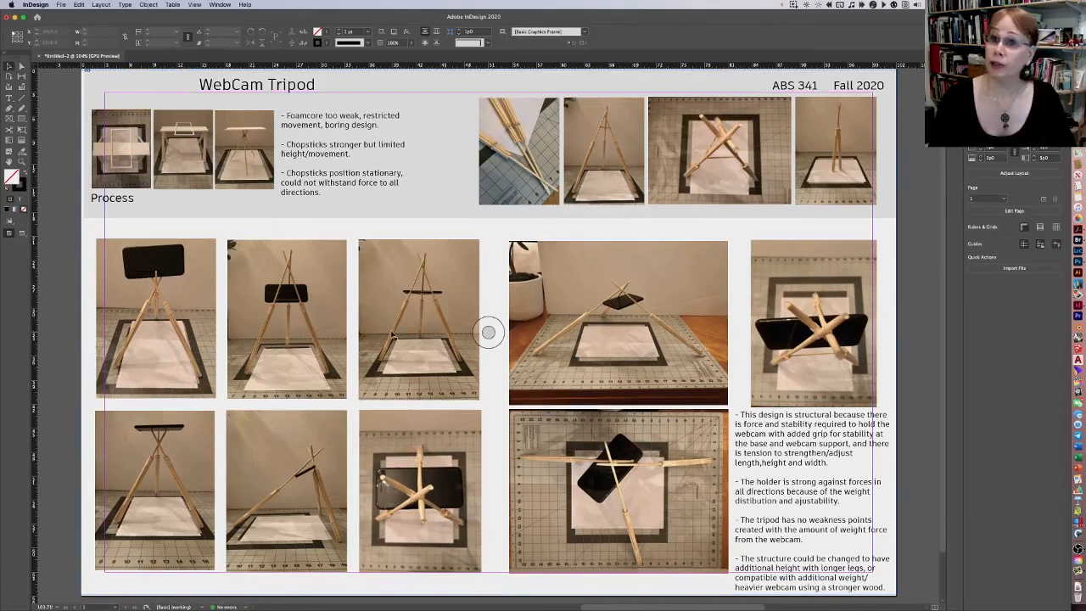
Export the document with the High Quality Print PDF preset as PDF Size Example Reduced 3.pdf in the JPG folder.
click(78, 4)
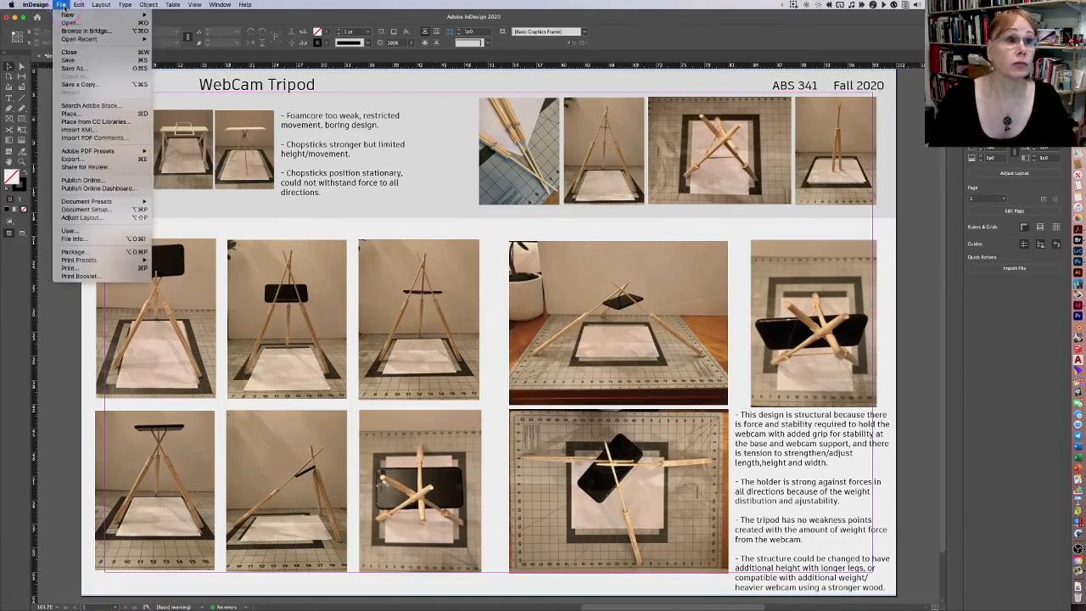
mouse_move(62, 5)
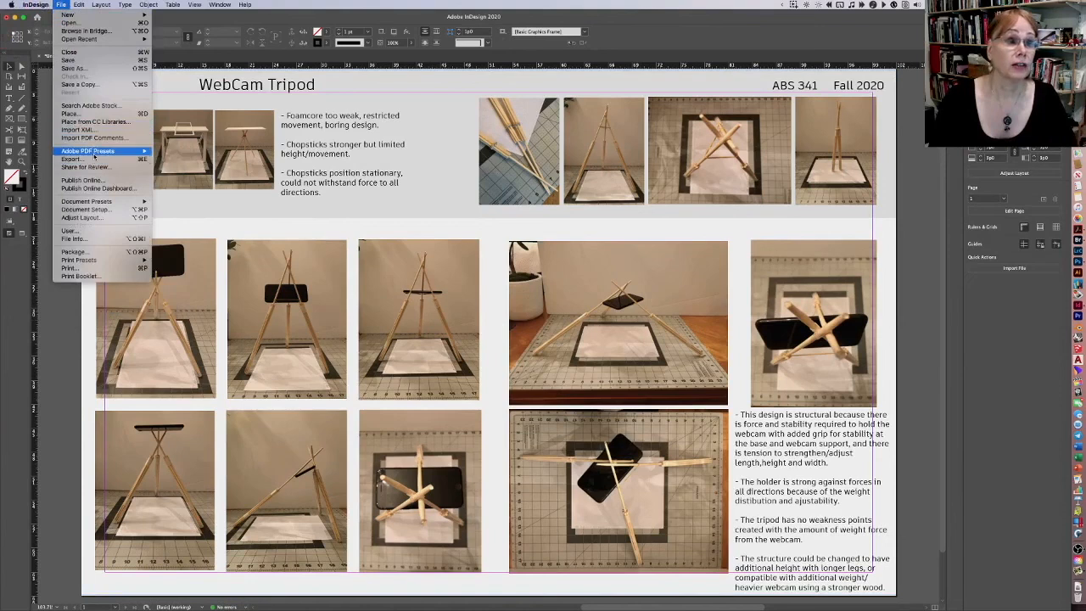
mouse_move(93, 151)
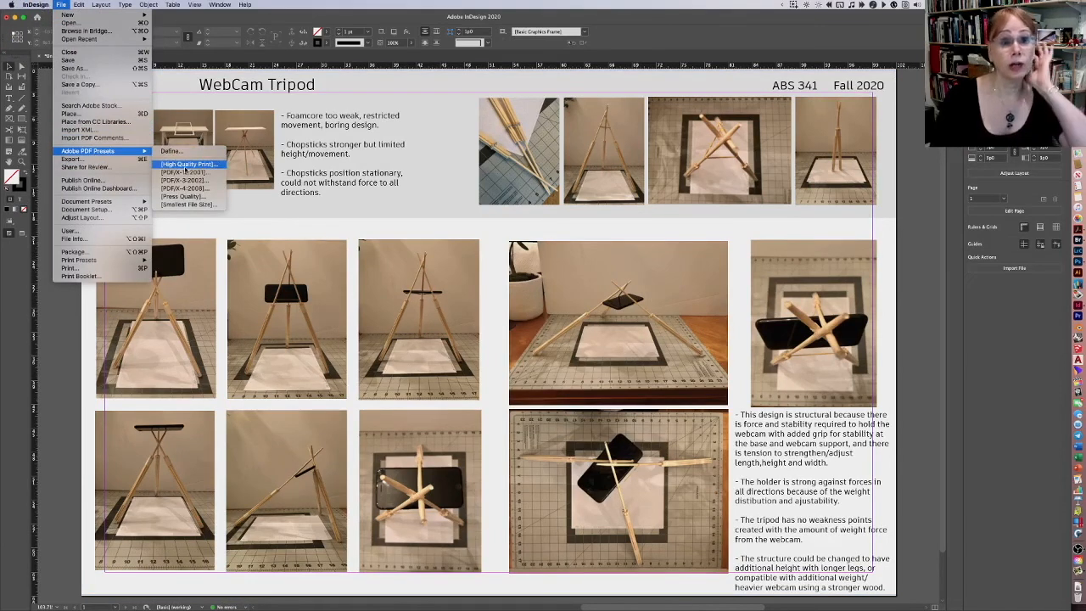
click(185, 166)
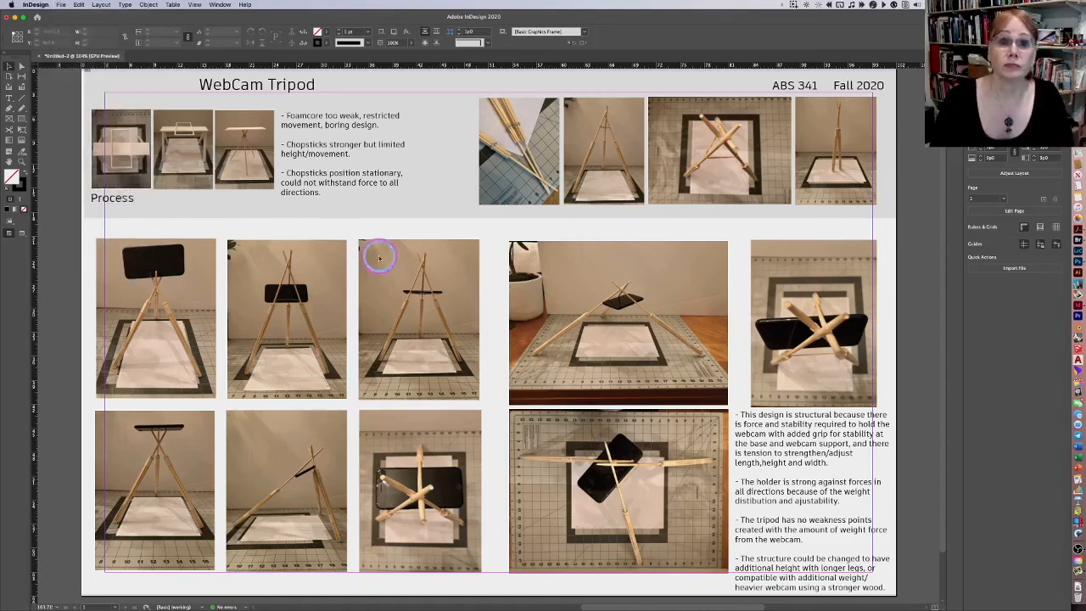
click(427, 140)
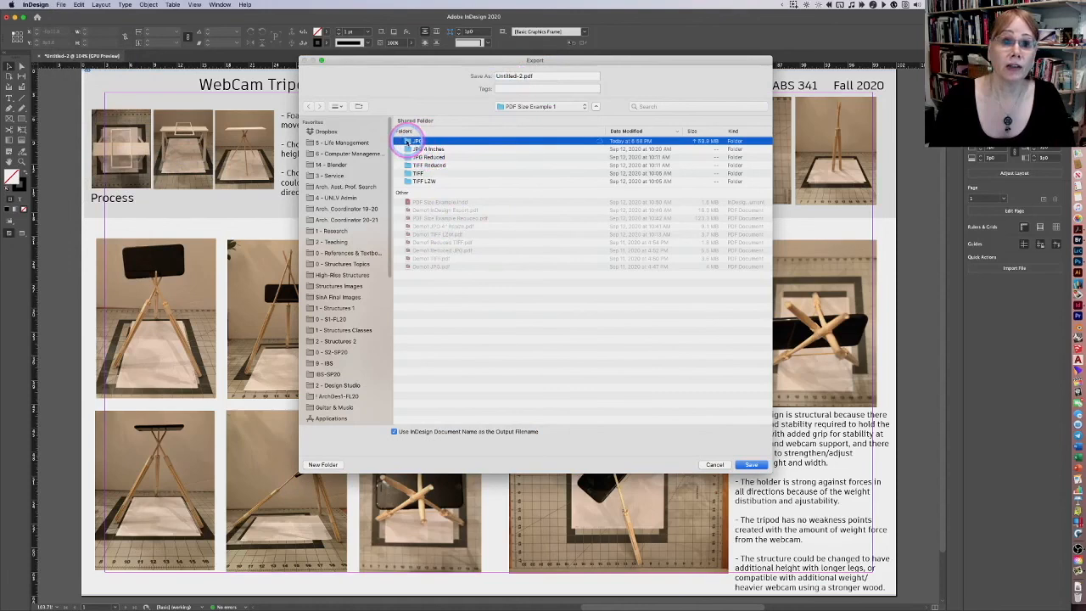
double_click(407, 141)
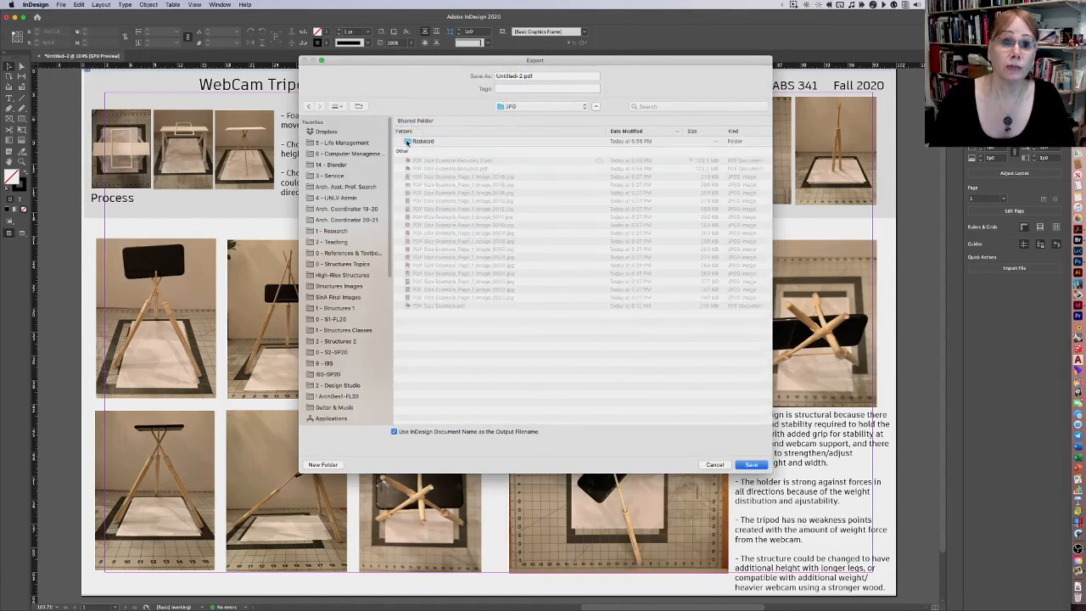
click(454, 161)
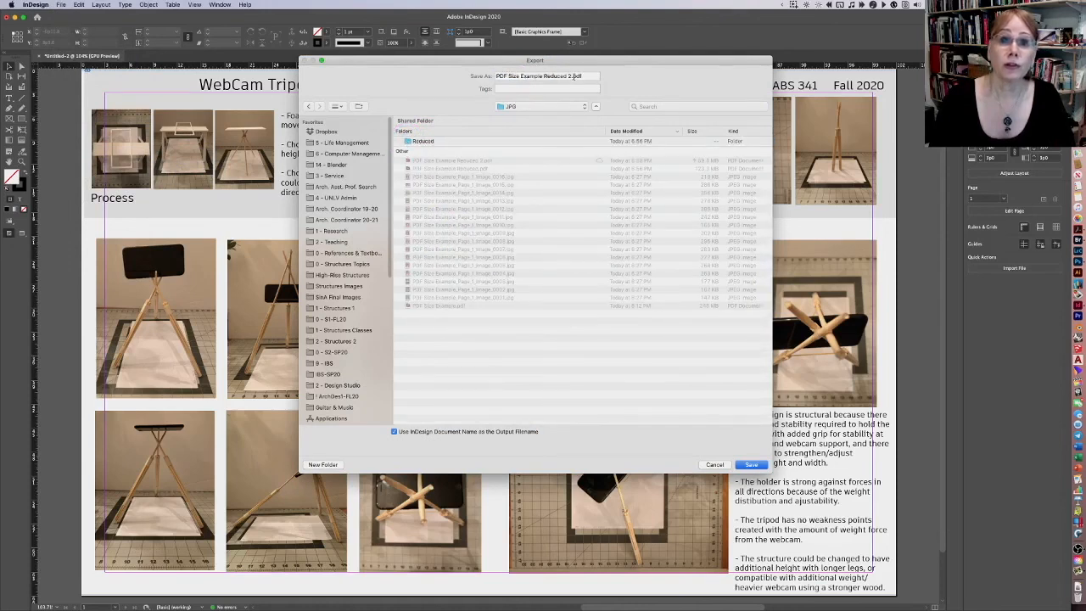
click(570, 77)
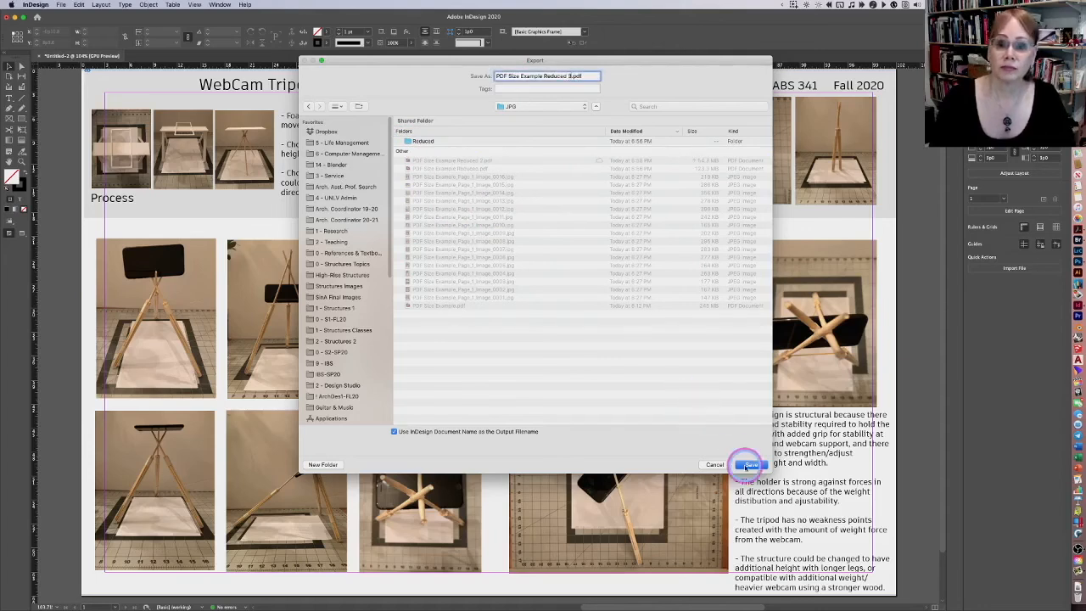
click(750, 464)
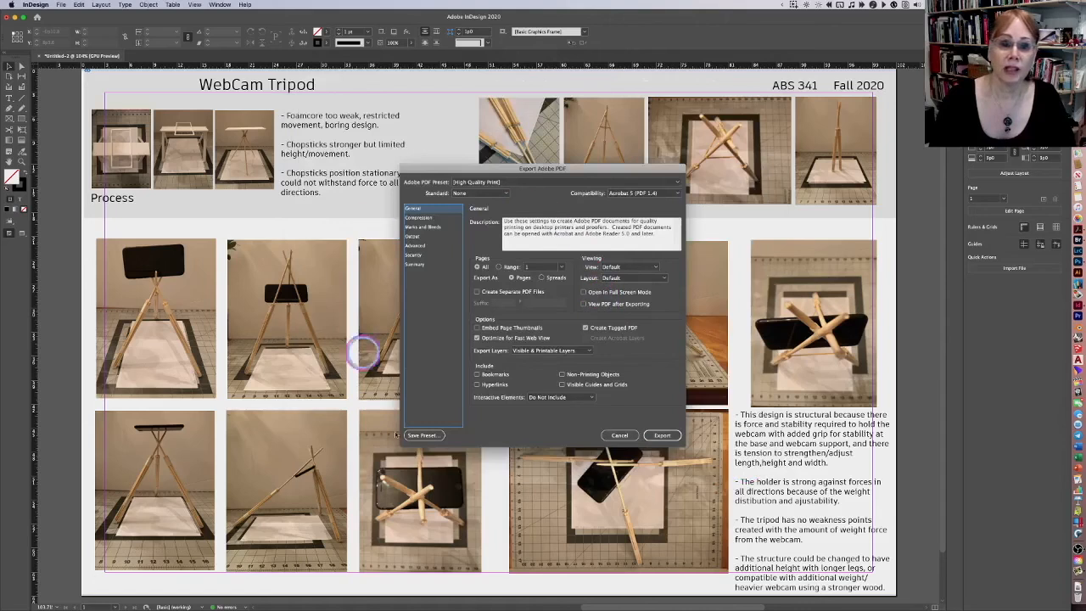
click(603, 338)
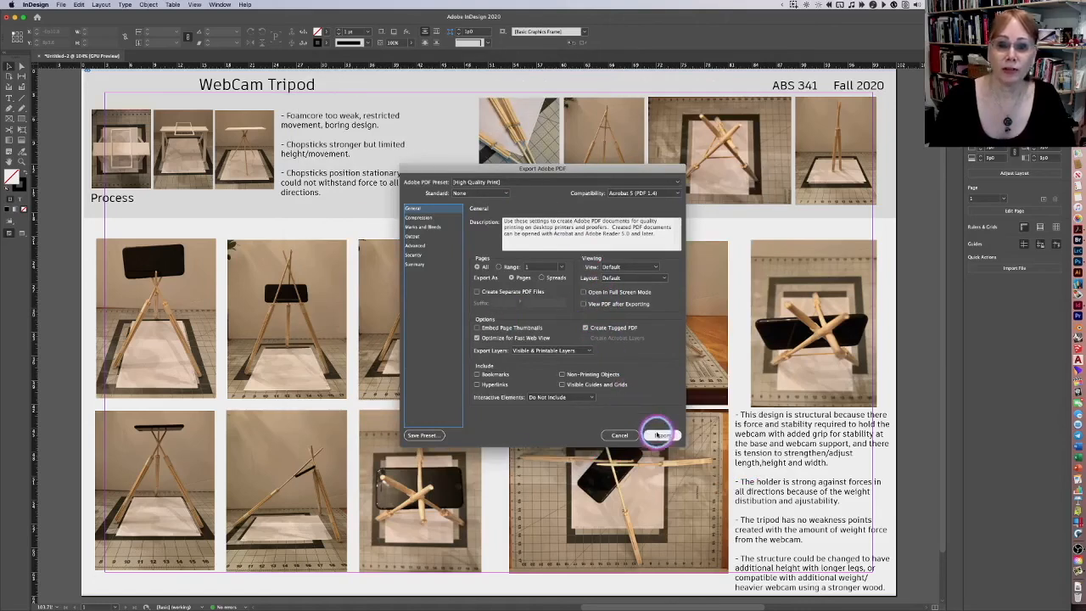
click(662, 435)
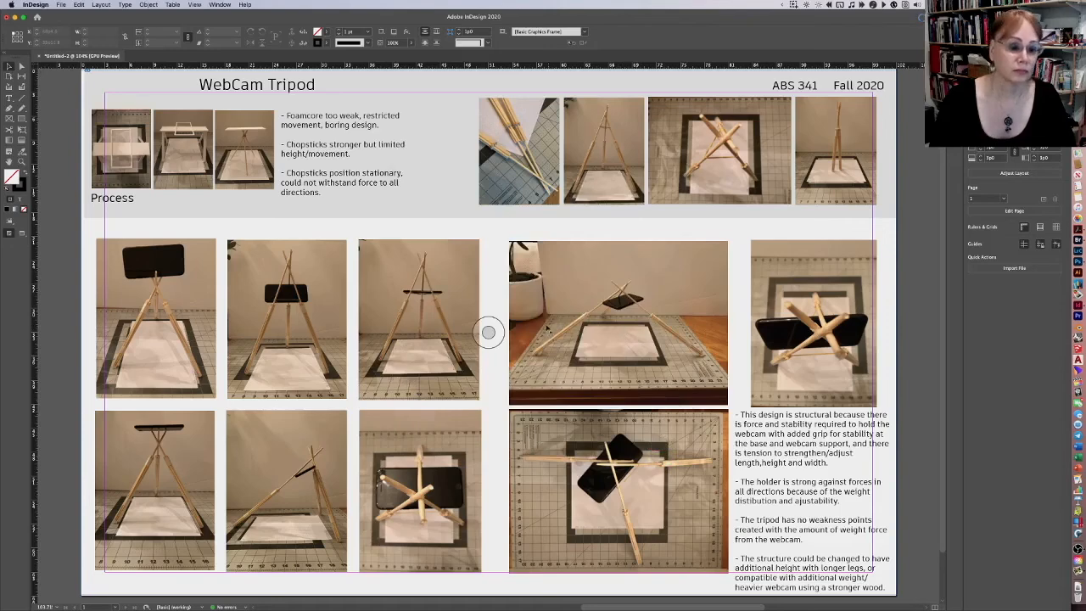
Switch to Path Finder and compare the file size of PDF Size Example Reduced 3.pdf with the original PDF Size Example.pdf.
key(super+Tab)
click(315, 307)
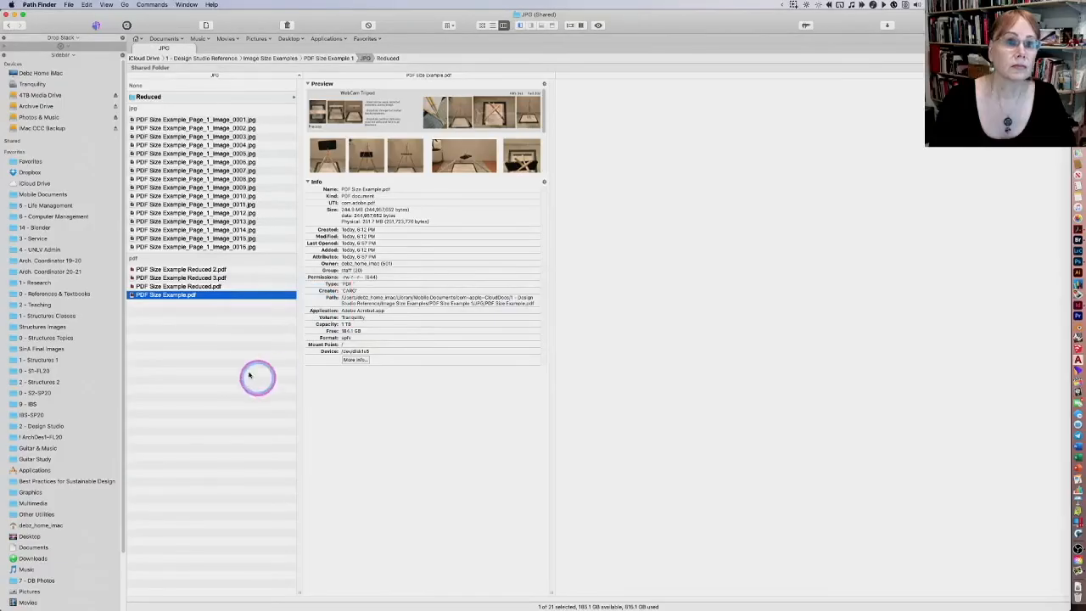
click(186, 278)
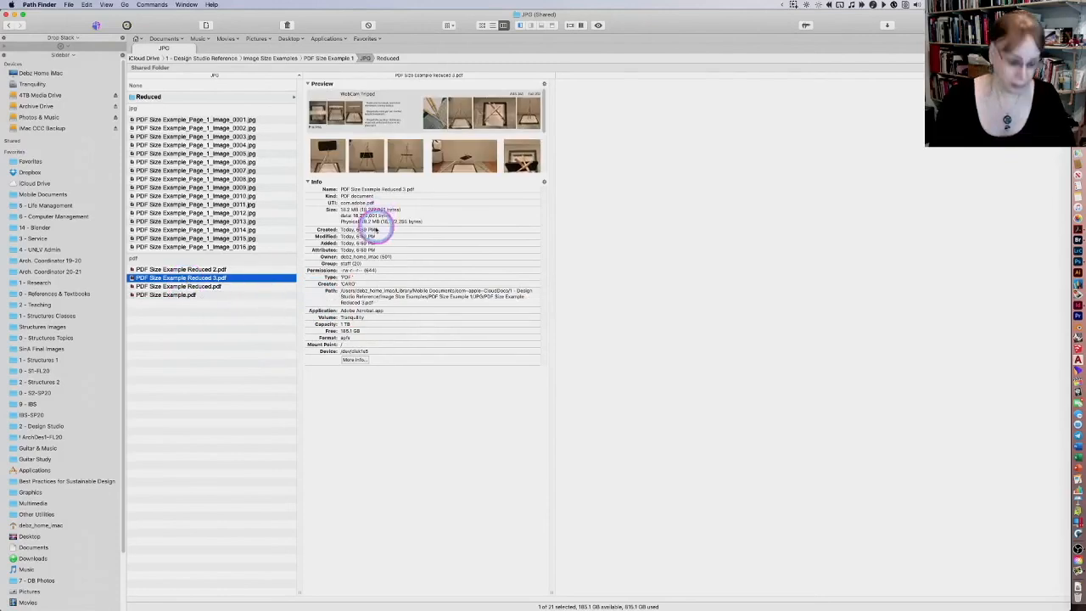
mouse_move(356, 212)
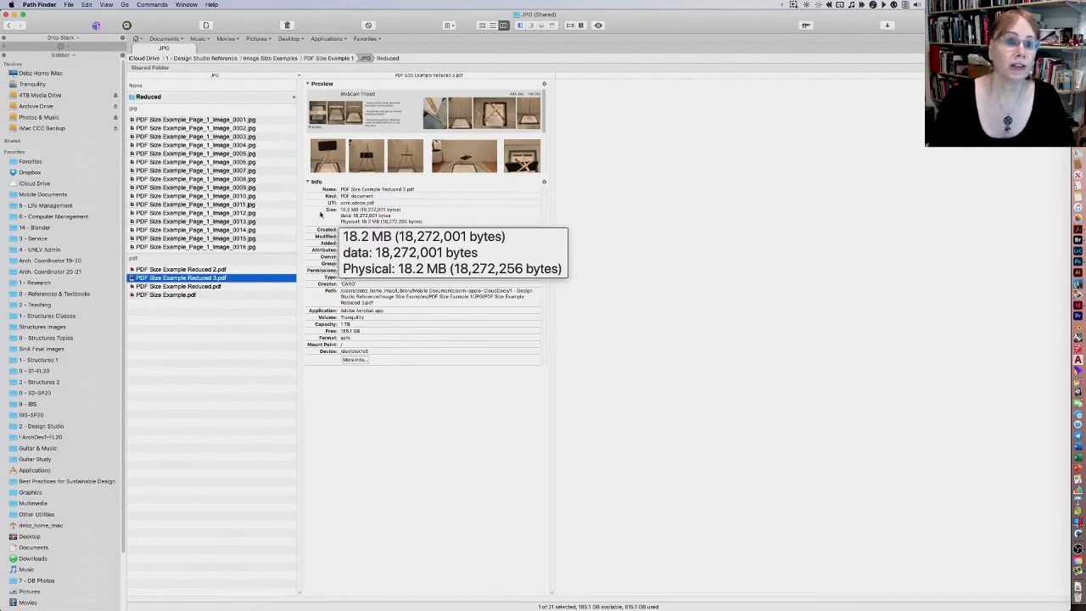
click(169, 294)
mouse_move(344, 212)
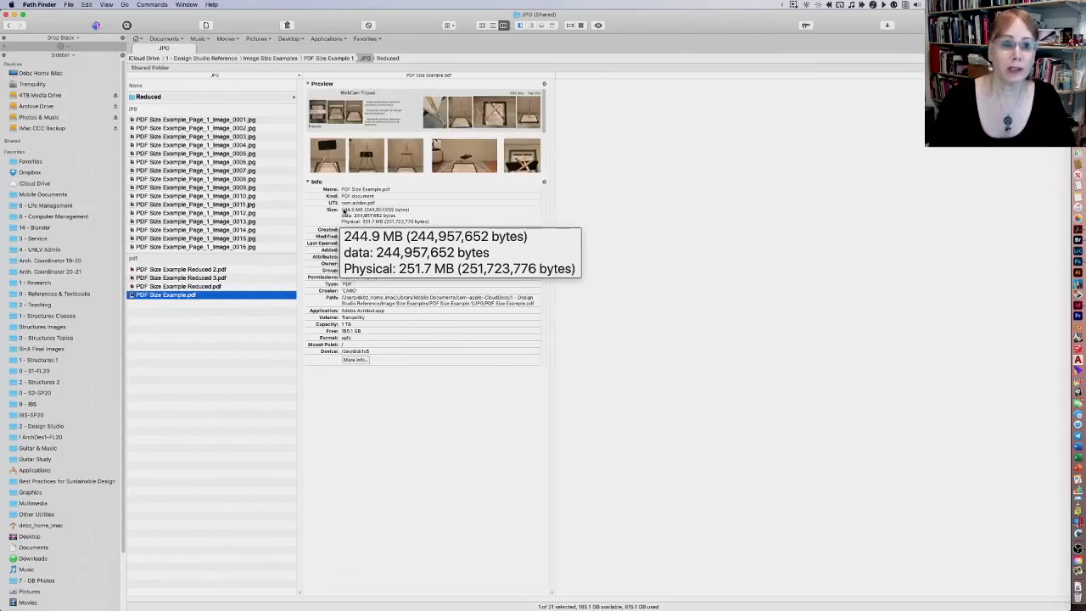
key(Up)
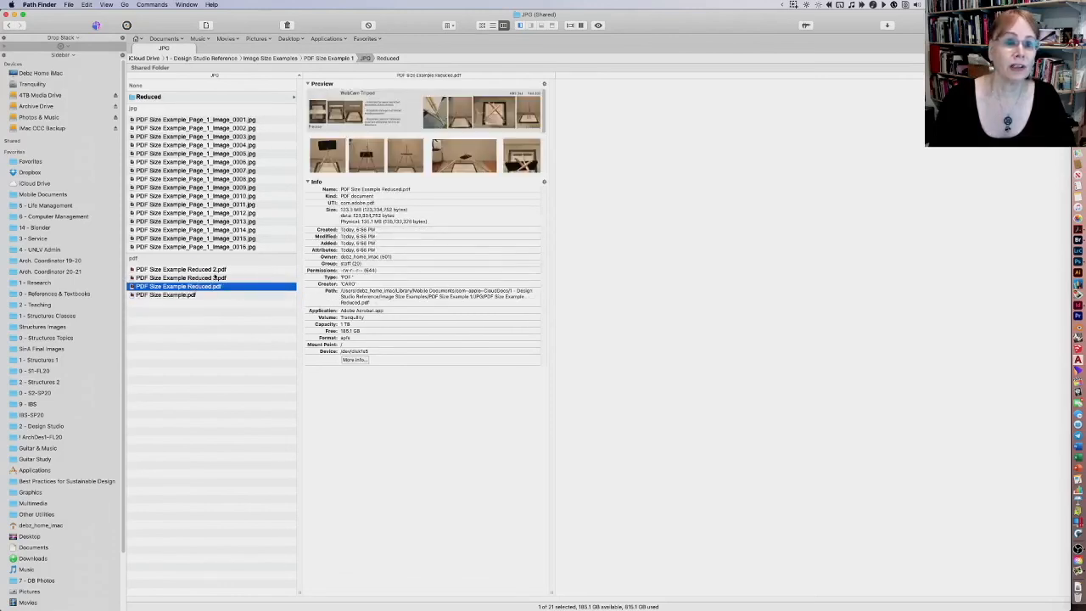
key(Up)
mouse_move(343, 235)
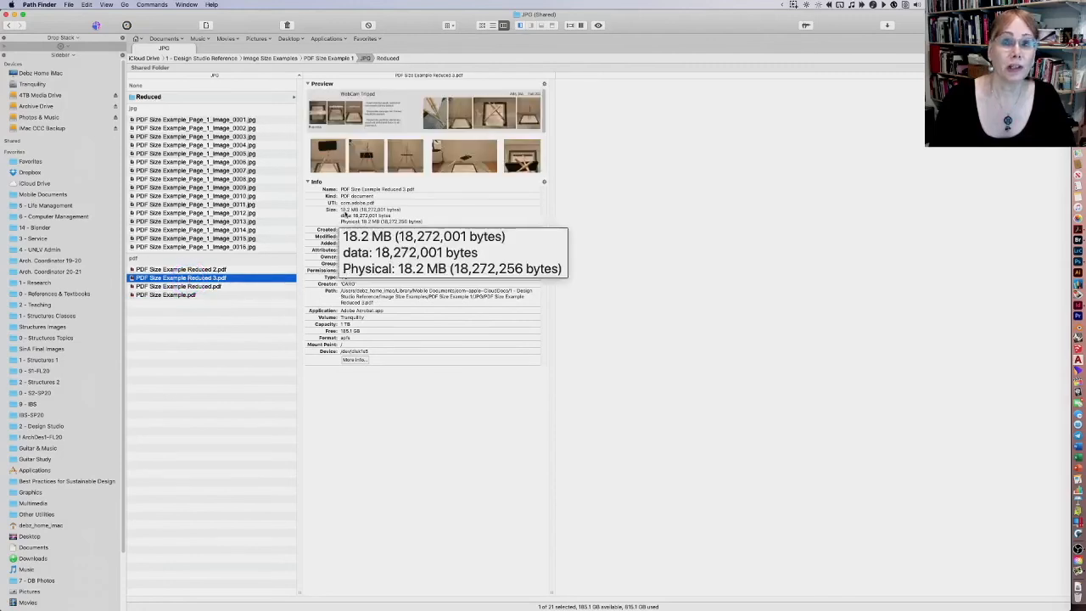
Open PDF Size Example Reduced 3.pdf in Acrobat at 100% zoom and close PDF Size Example Reduced 2.pdf.
right_click(229, 357)
double_click(179, 279)
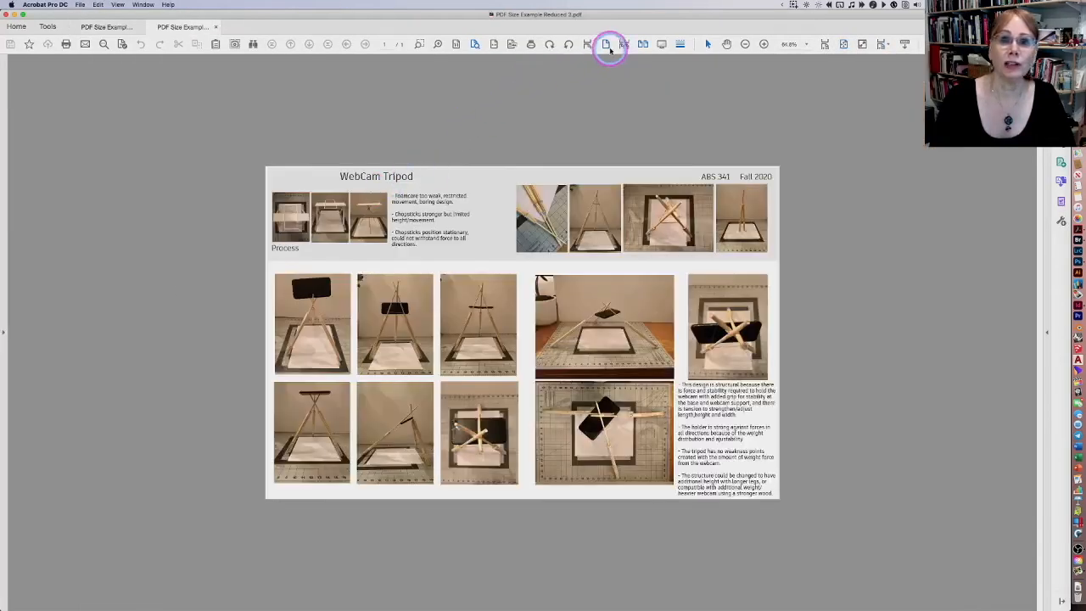
click(606, 44)
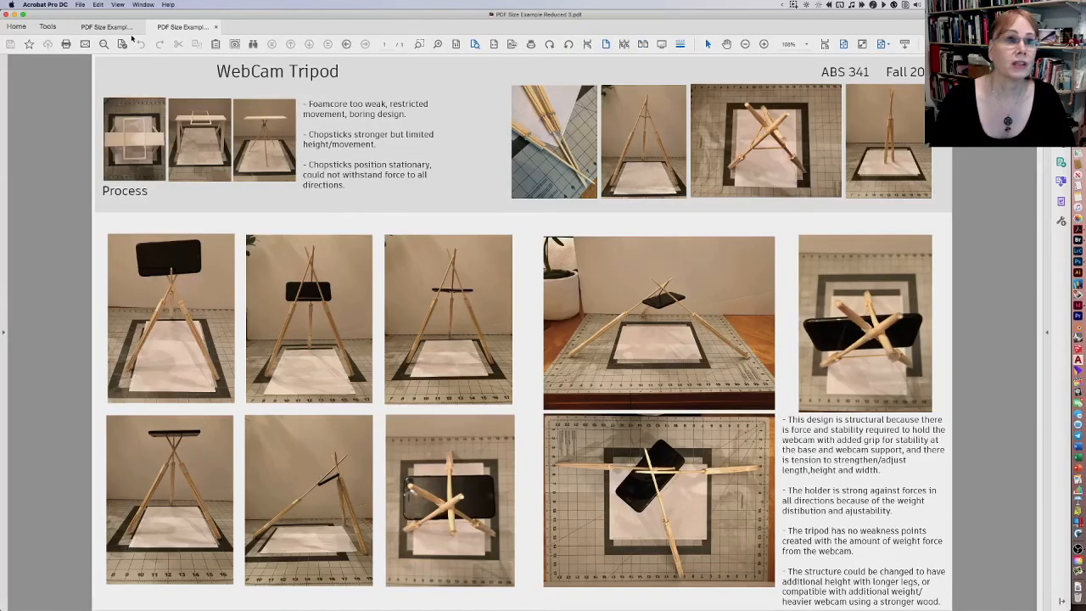
click(134, 28)
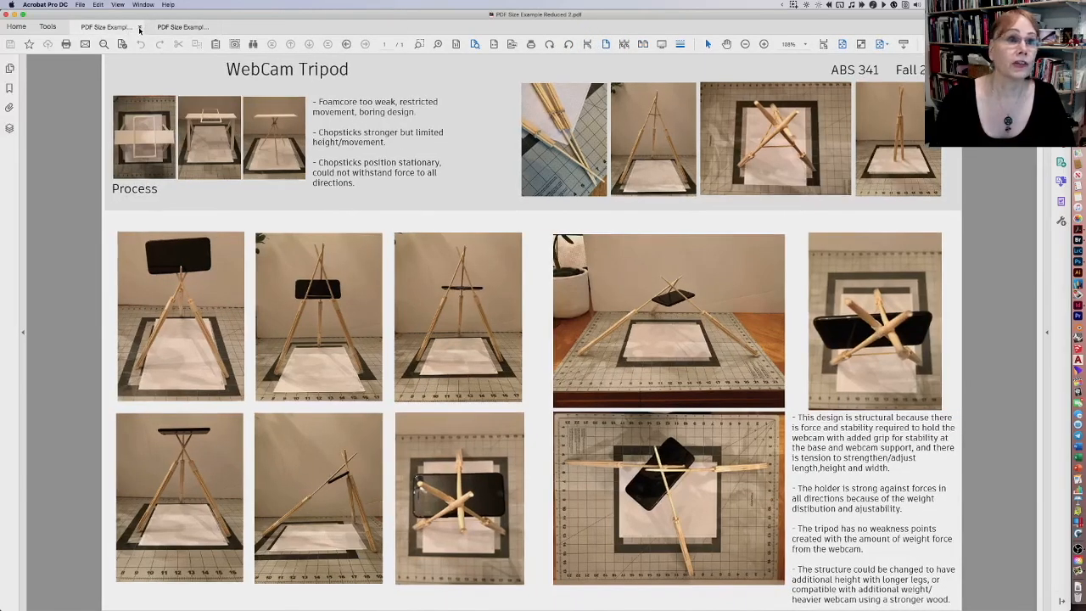
click(140, 28)
Reopen the original PDF Size Example.pdf from the recent files and show it at 100% zoom.
click(82, 5)
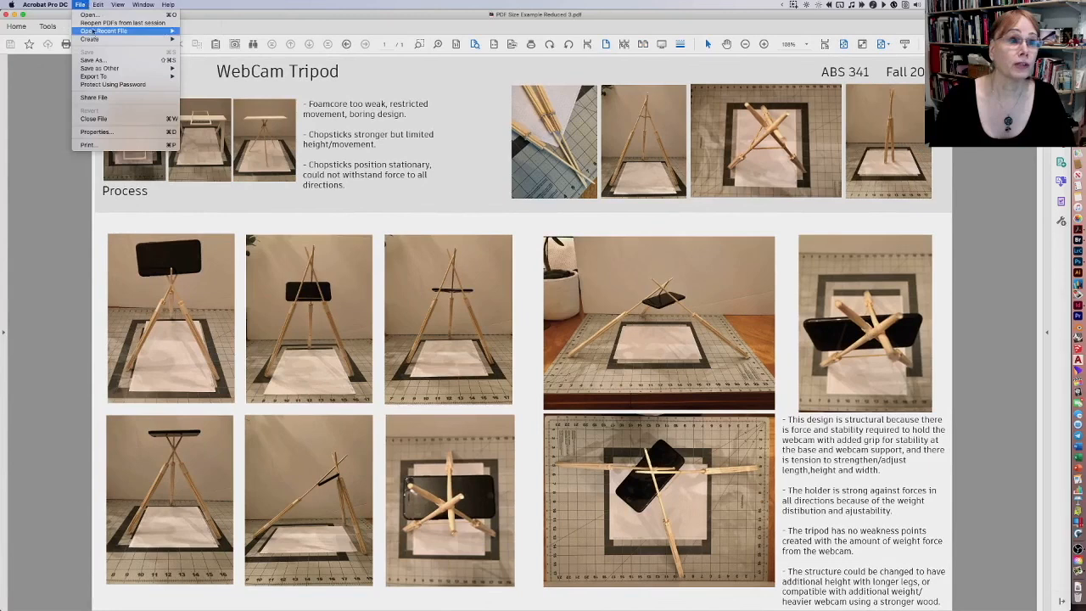
mouse_move(106, 31)
click(223, 48)
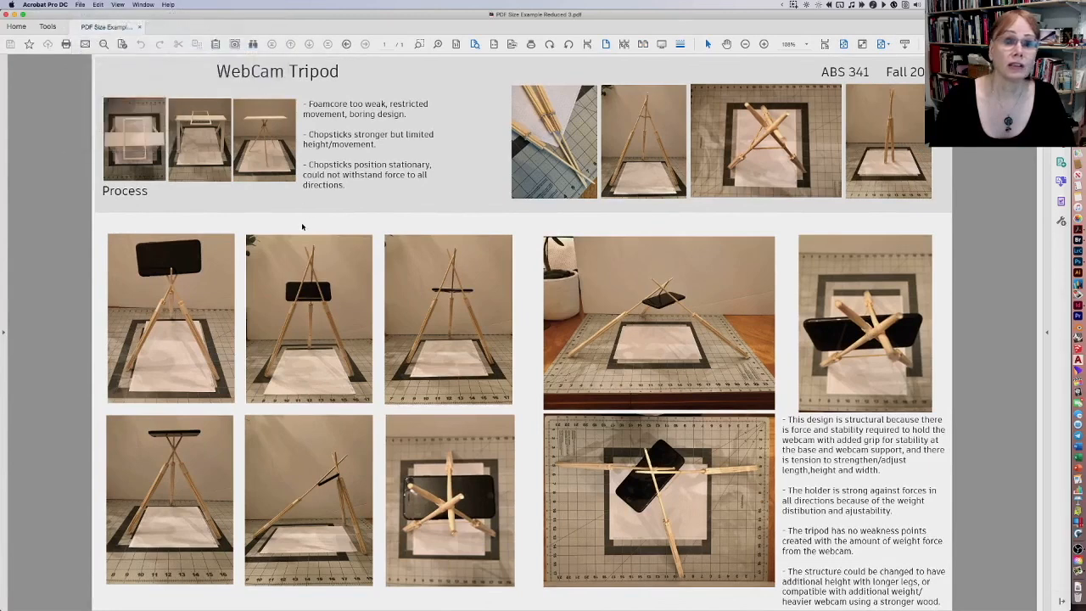
click(605, 46)
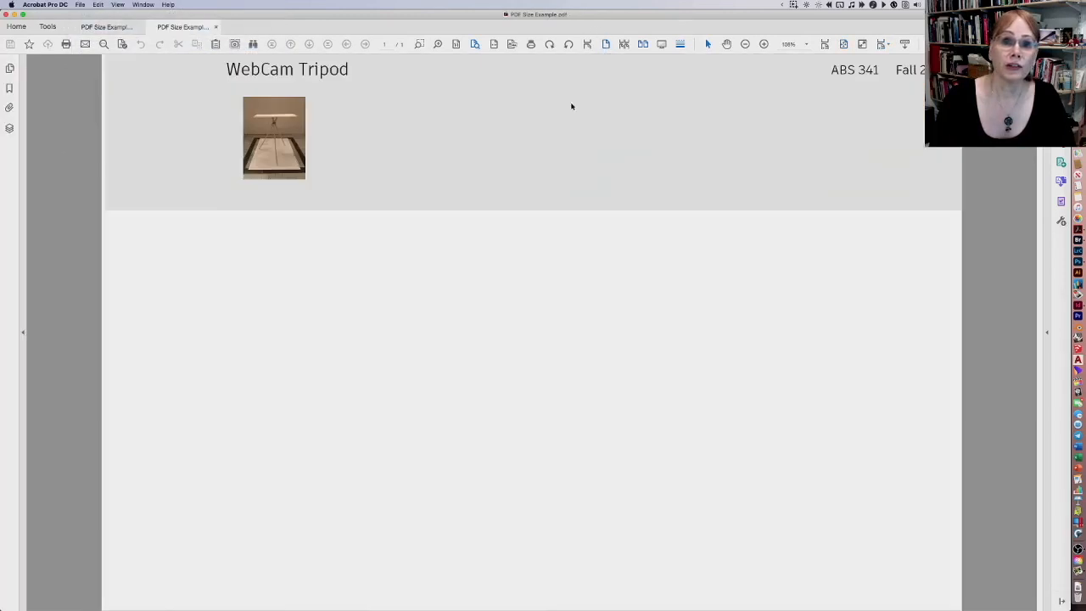
Compare the image quality of PDF Size Example Reduced 3.pdf and the original, hiding the original's navigation pane to align the views.
click(117, 27)
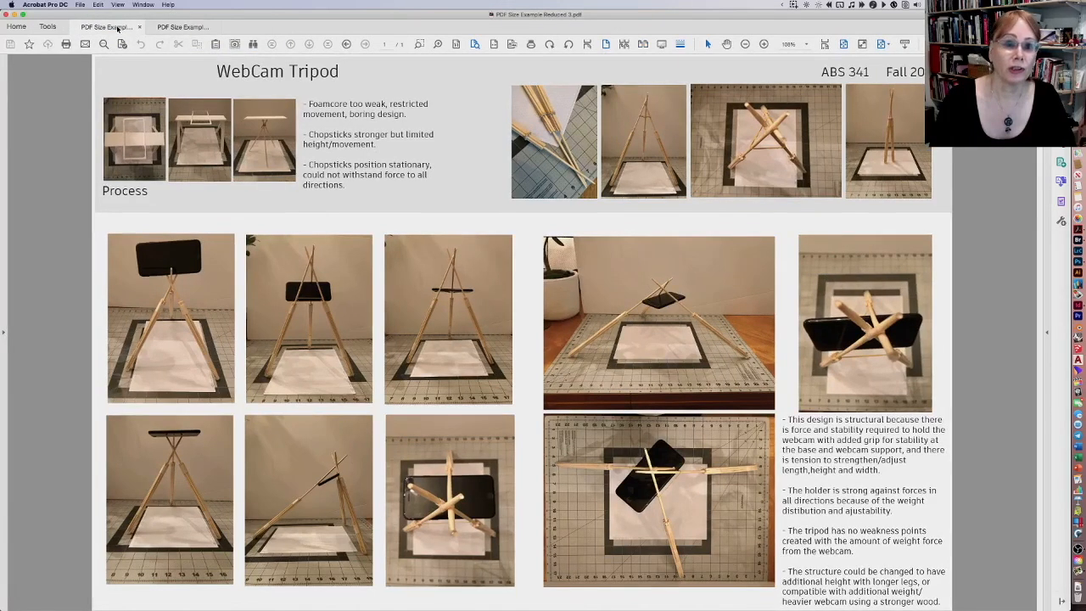
click(171, 28)
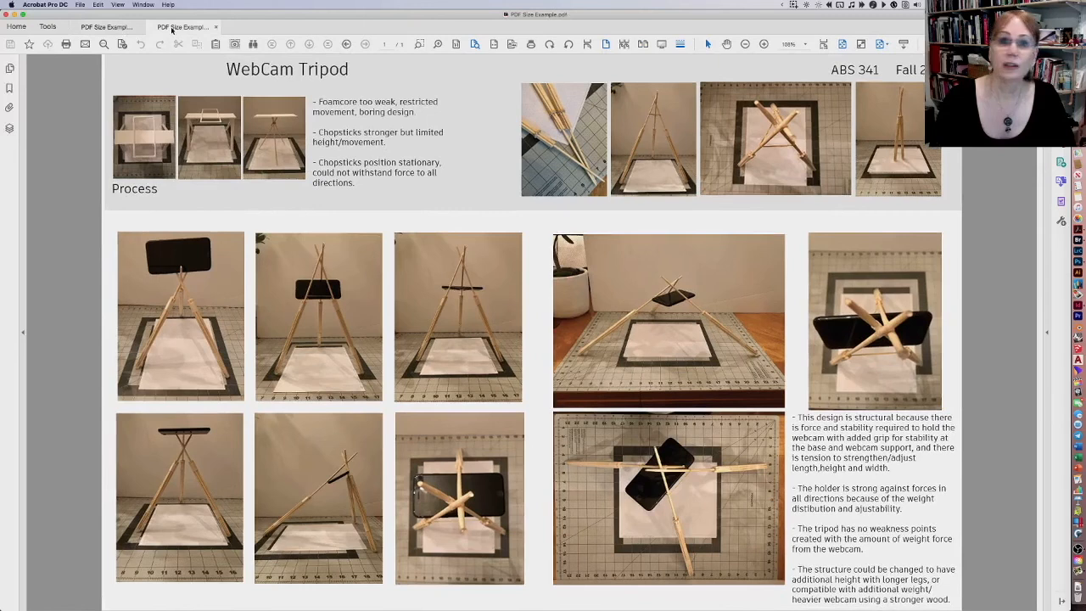
click(124, 28)
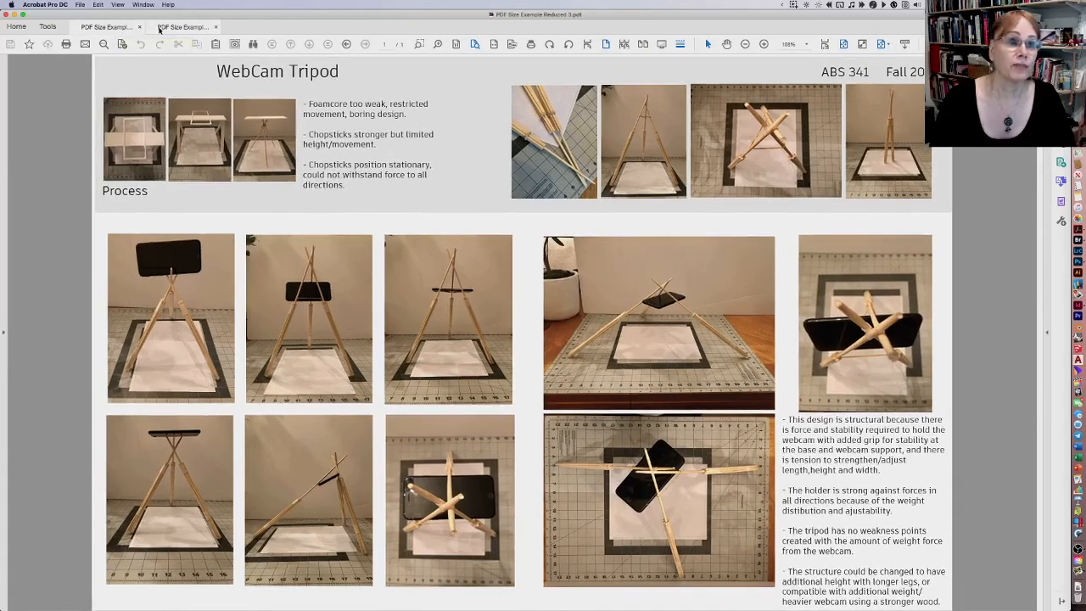
click(160, 30)
click(23, 332)
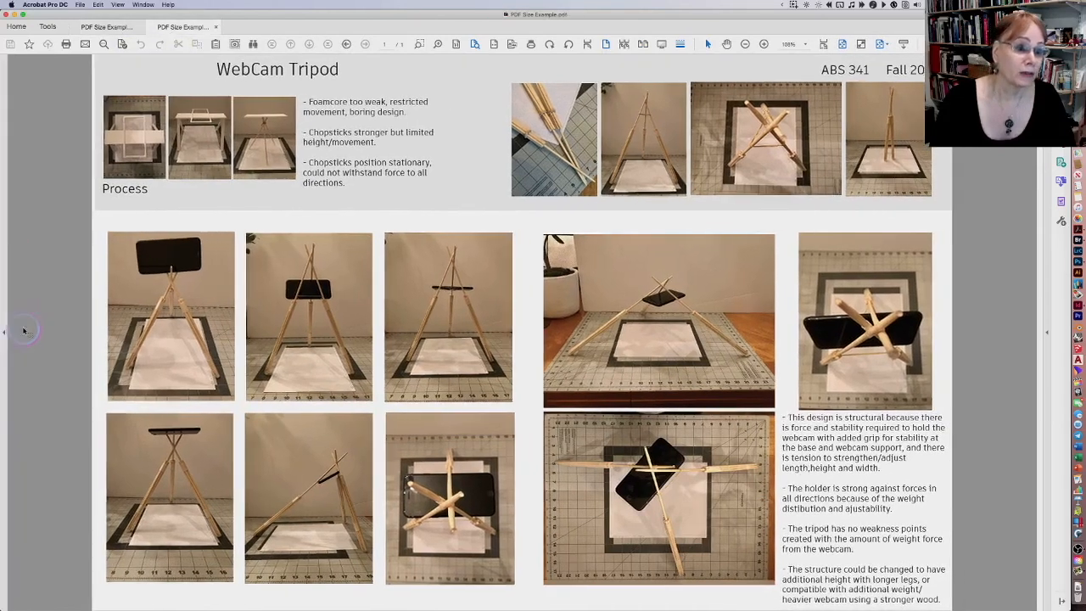
Zoom in on the photo of the low tripod beside the potted plant in both PDF Size Example Reduced 3.pdf and the original.
click(124, 27)
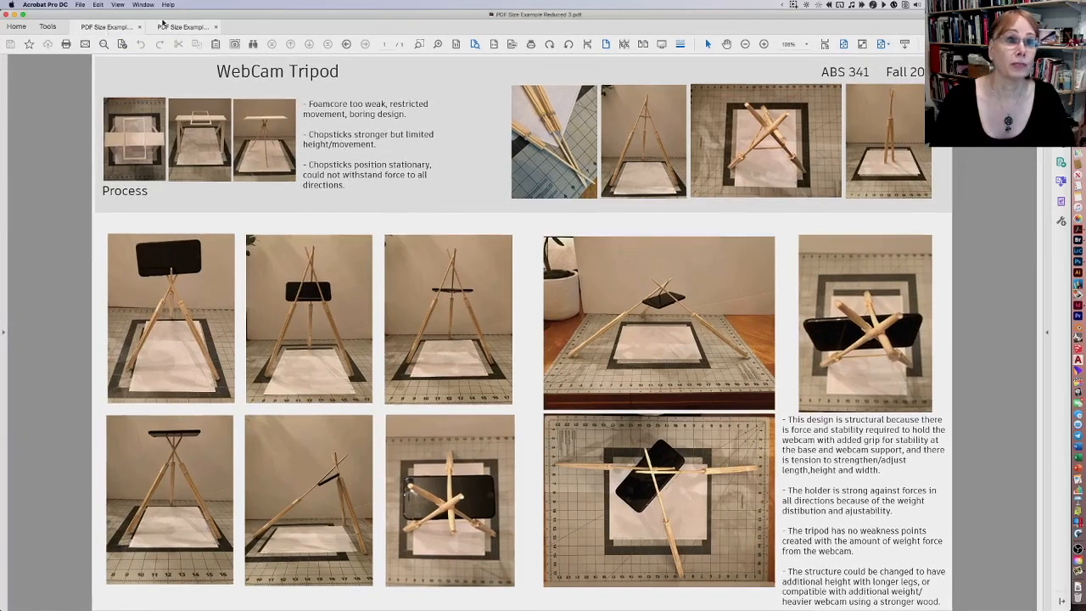
click(185, 28)
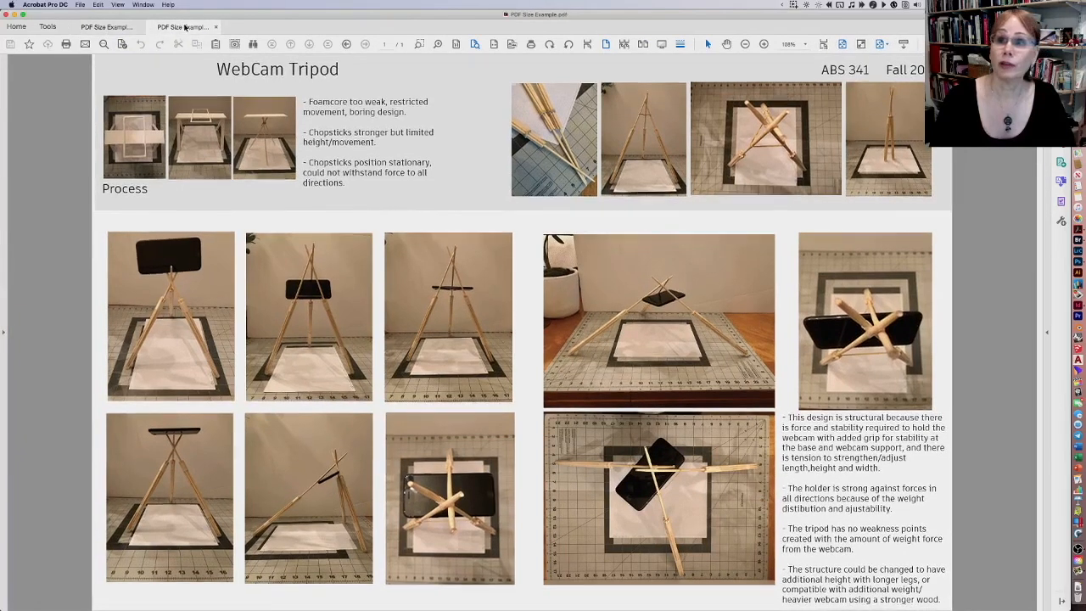
click(110, 29)
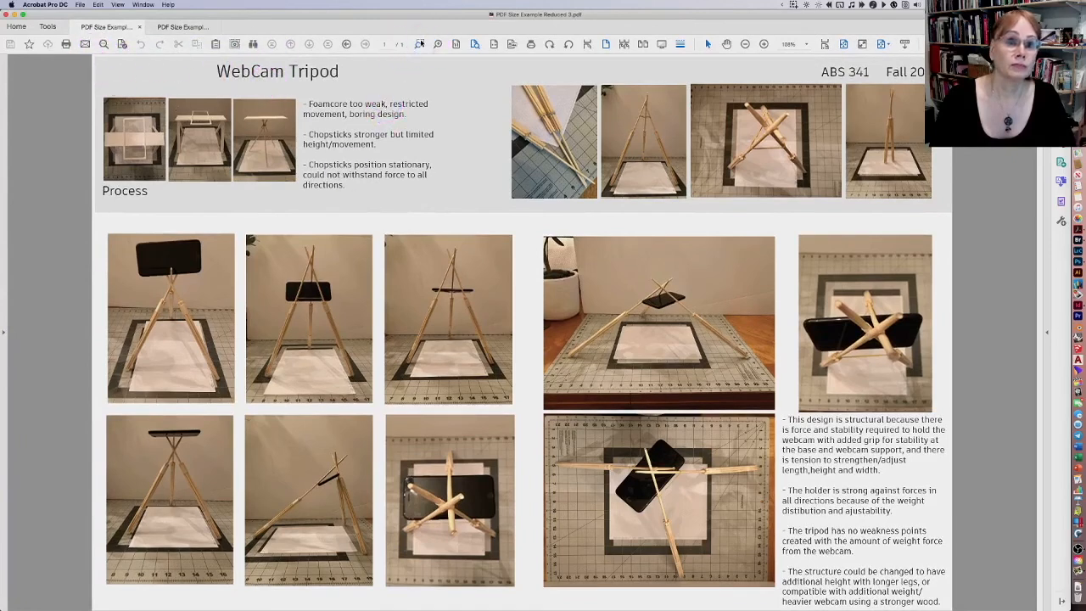
drag(541, 237, 784, 416)
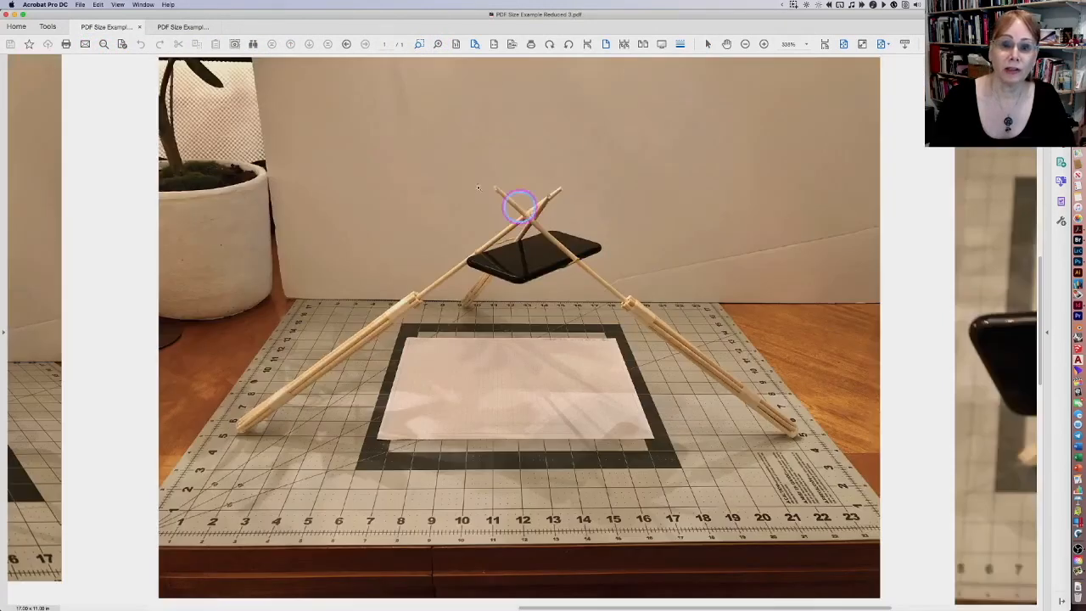
click(175, 28)
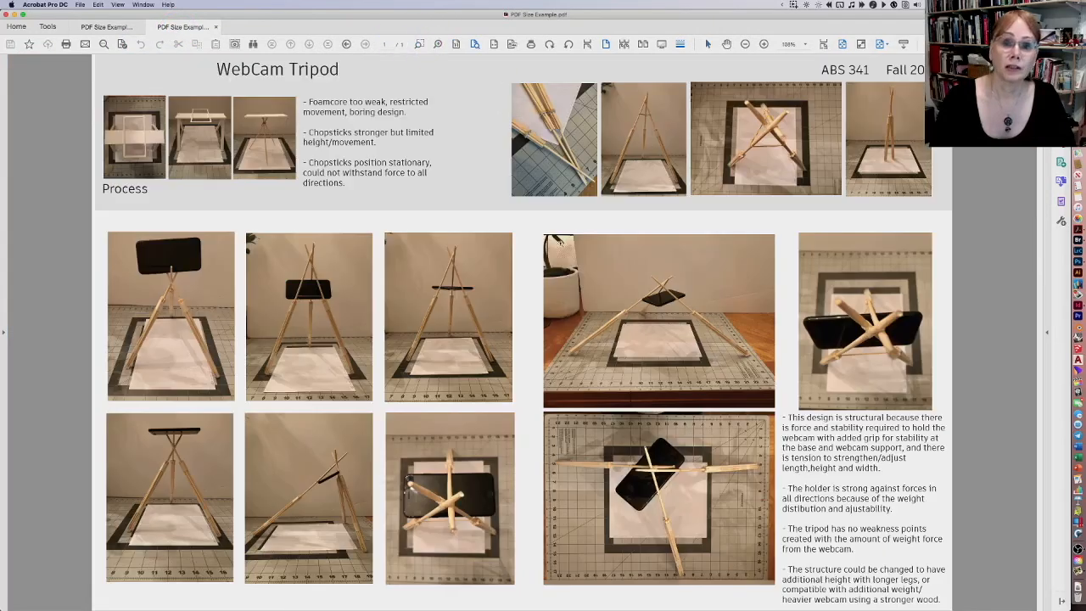
drag(539, 234, 779, 407)
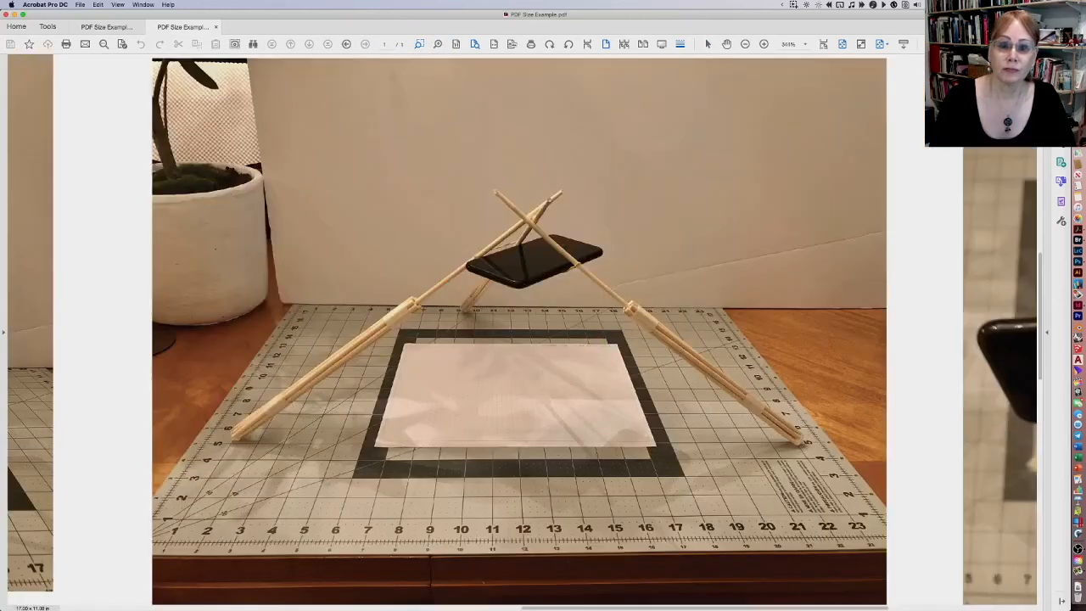
Compare the enlarged tripod photo between PDF Size Example Reduced 3.pdf and the original, and return the original to 100% zoom.
click(95, 27)
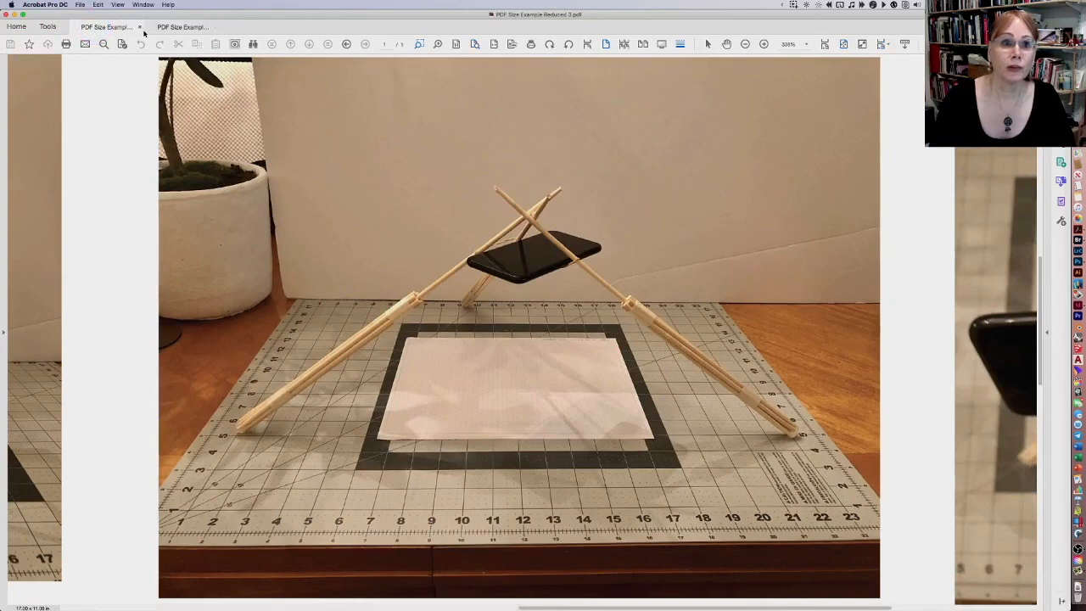
click(184, 28)
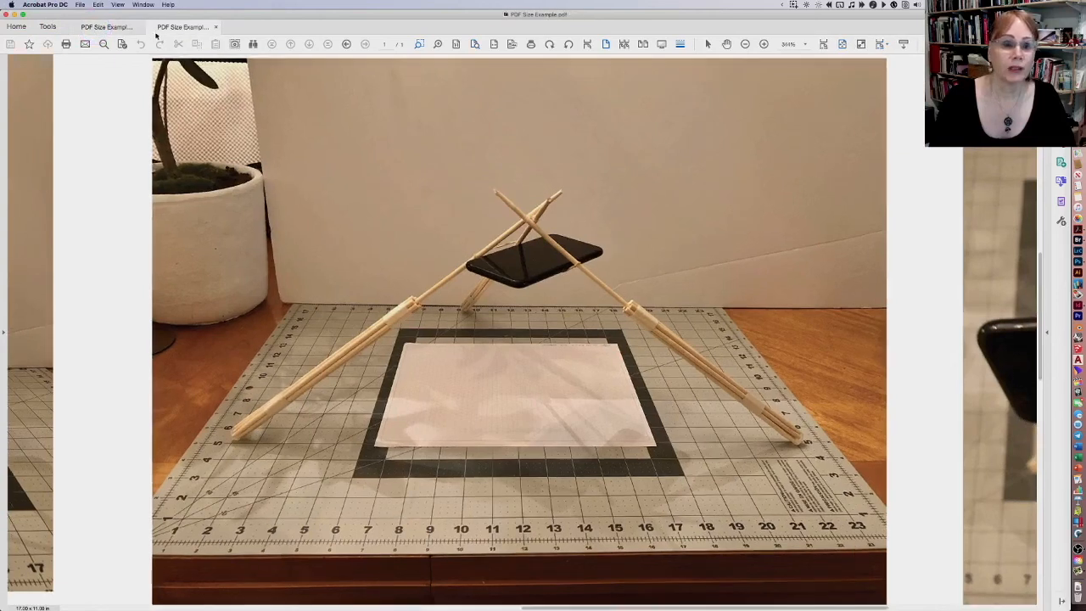
click(128, 32)
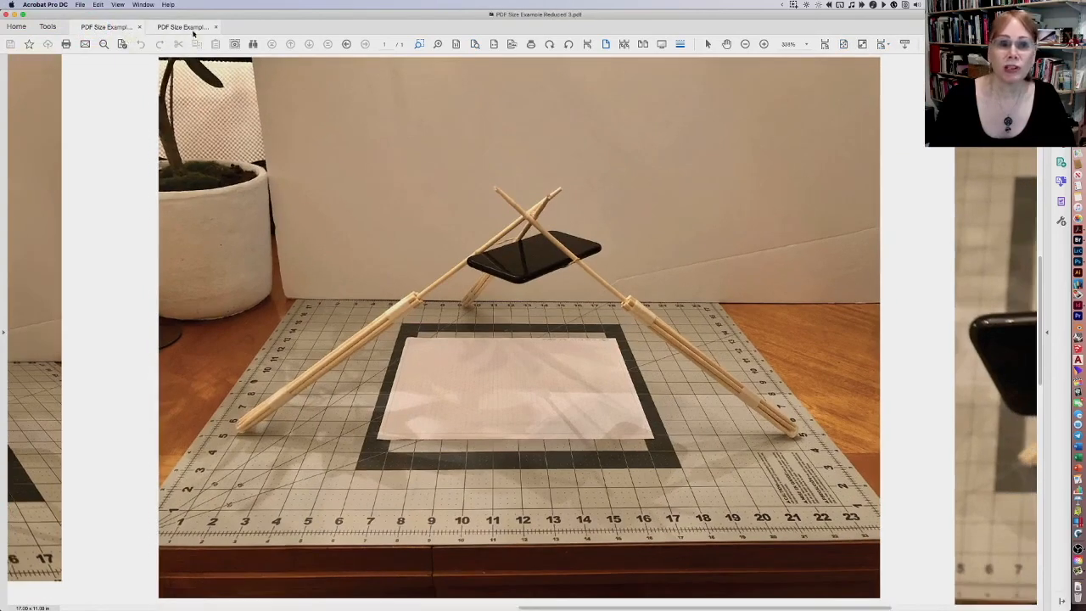
click(181, 32)
click(123, 32)
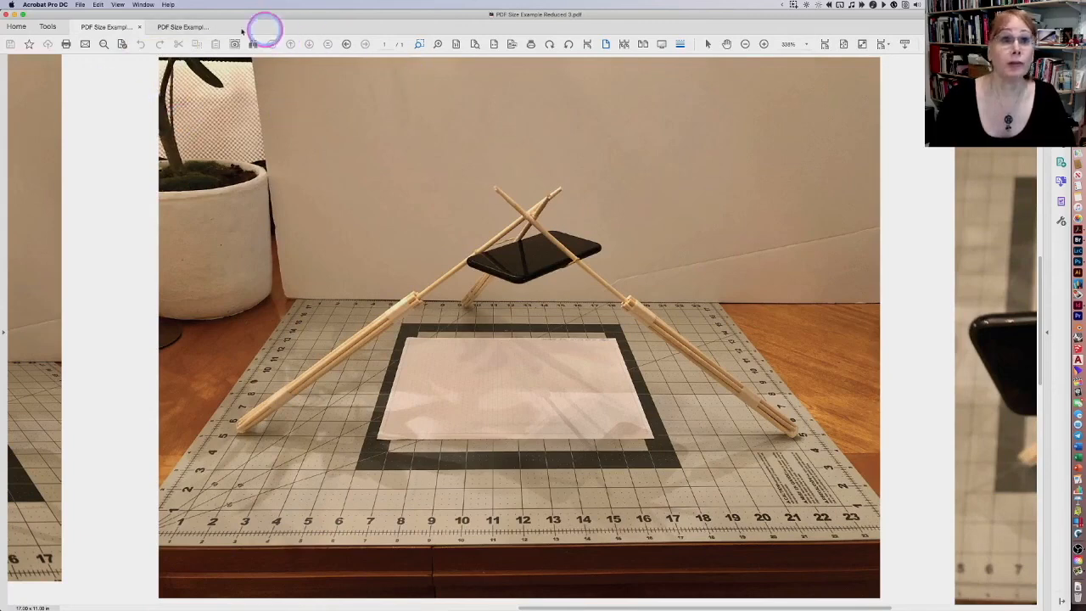
click(187, 26)
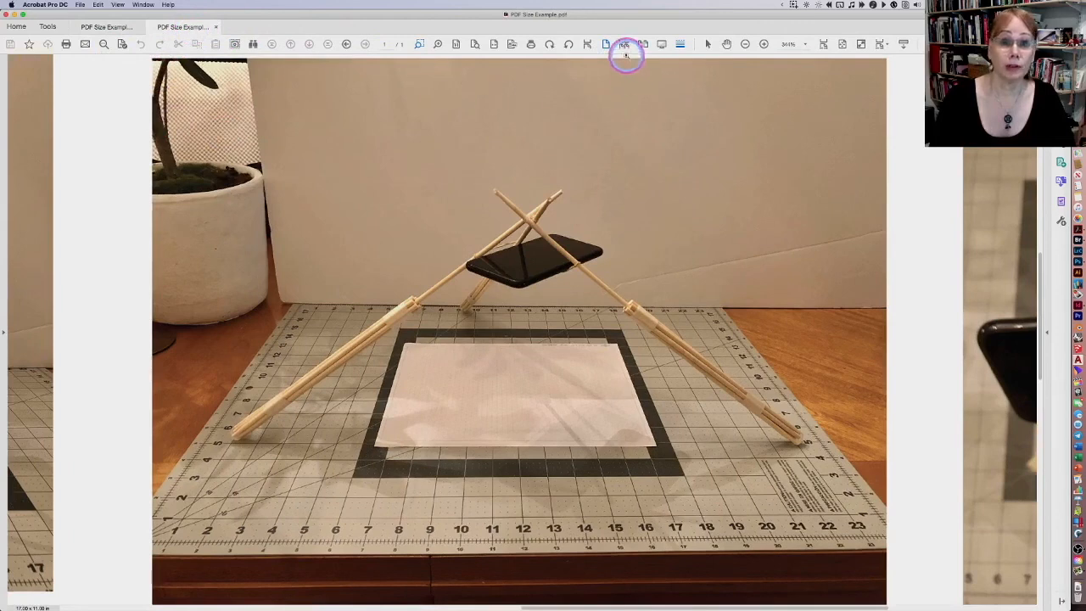
key(super+0)
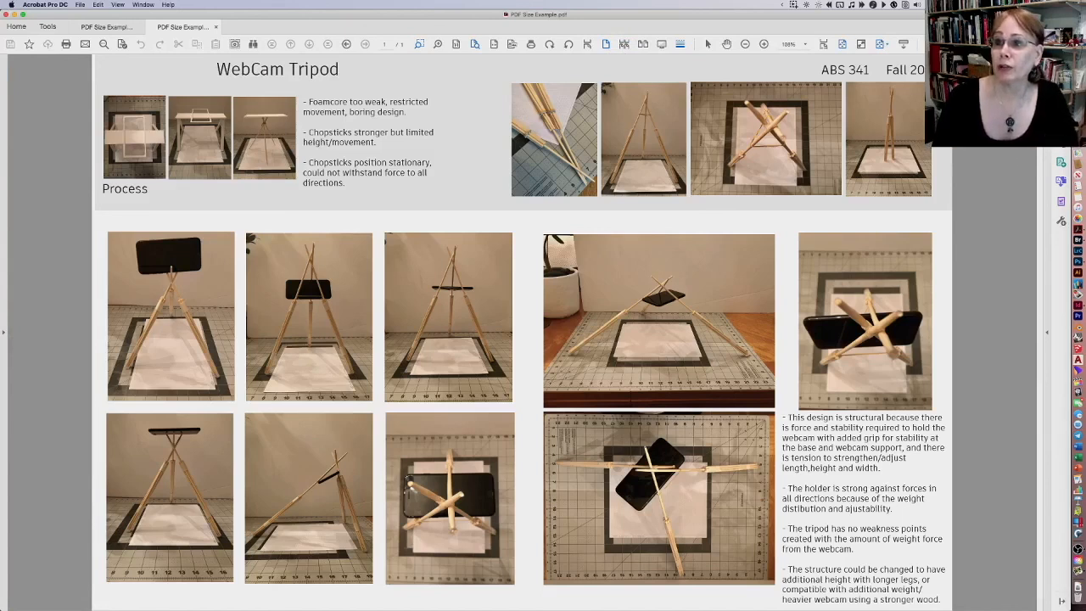
Open the original PDF for editing, select part of the WebCam Tripod title text, and deselect it.
click(1060, 104)
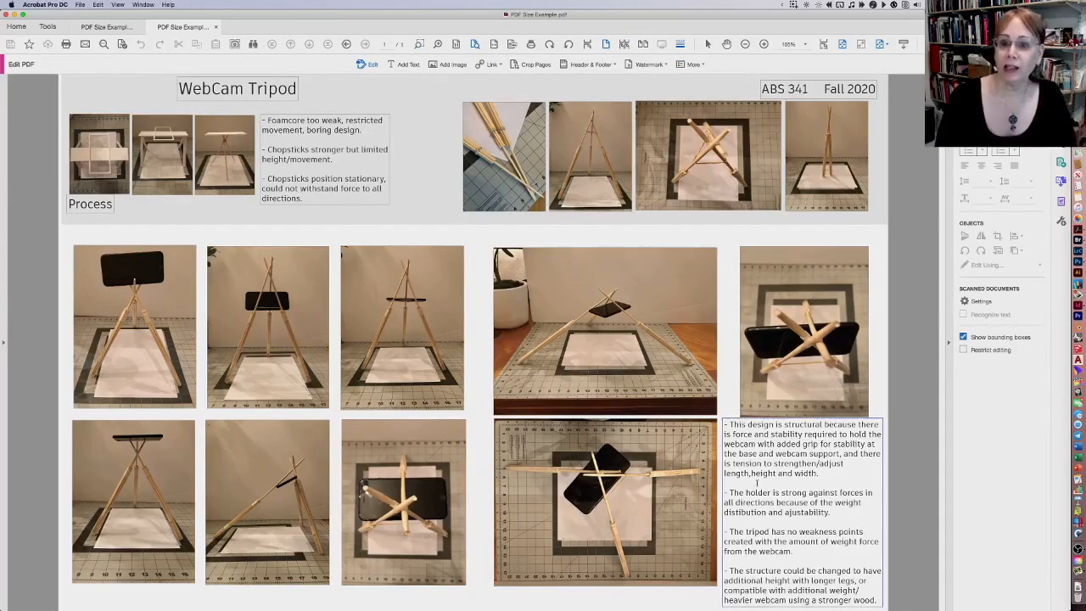
drag(299, 88, 192, 88)
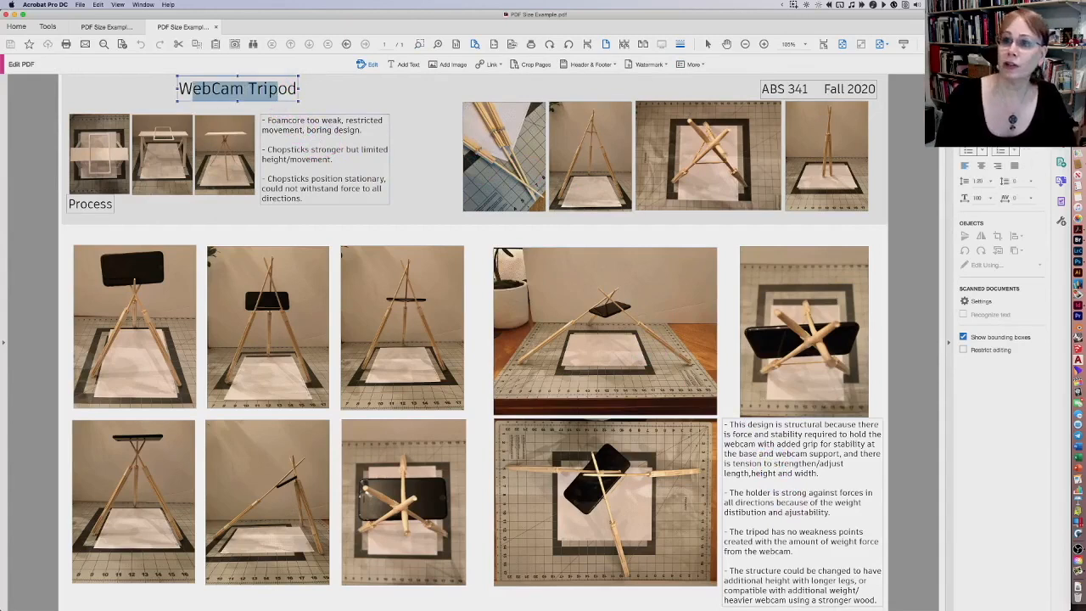
click(917, 131)
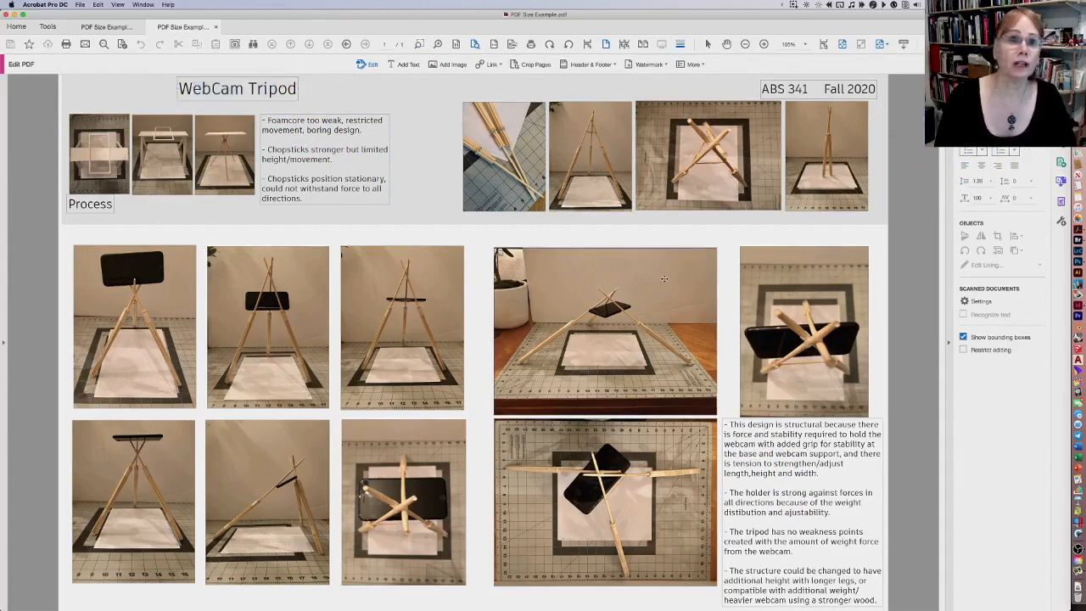
Add PDF Size Example_Page_1_Image_0001.jpg to the page and position it between the process notes and the chopstick close-up photo.
click(447, 64)
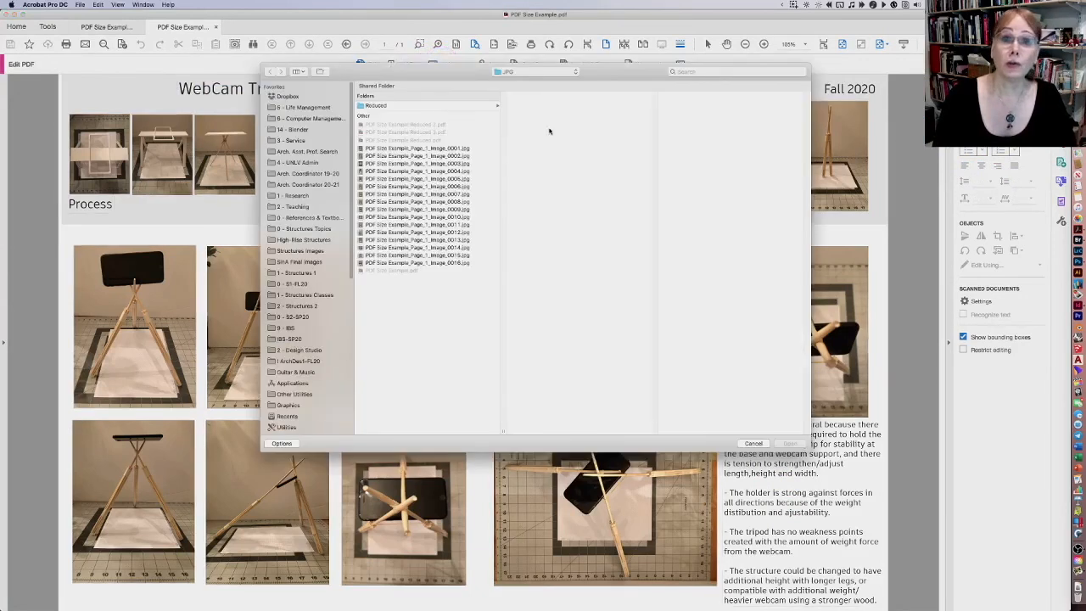
click(388, 148)
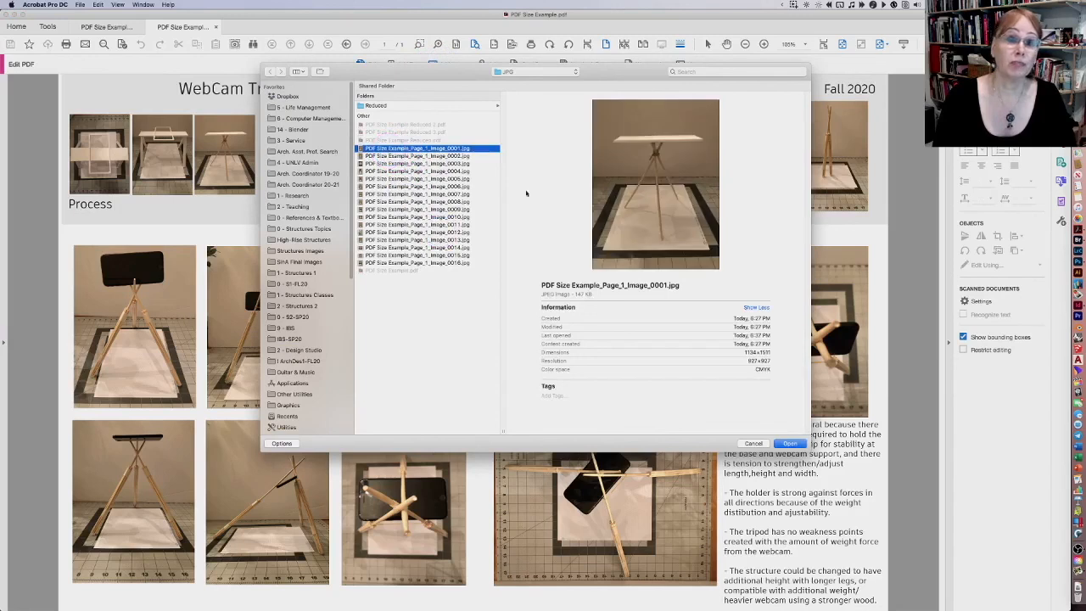
click(790, 444)
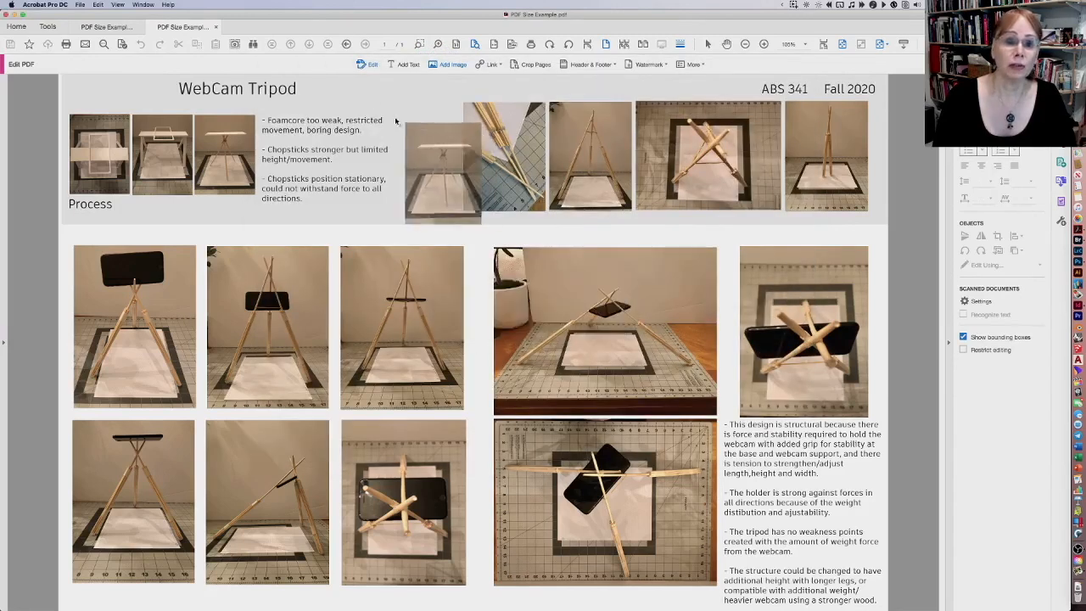
click(316, 103)
drag(348, 140, 411, 150)
drag(440, 195, 456, 212)
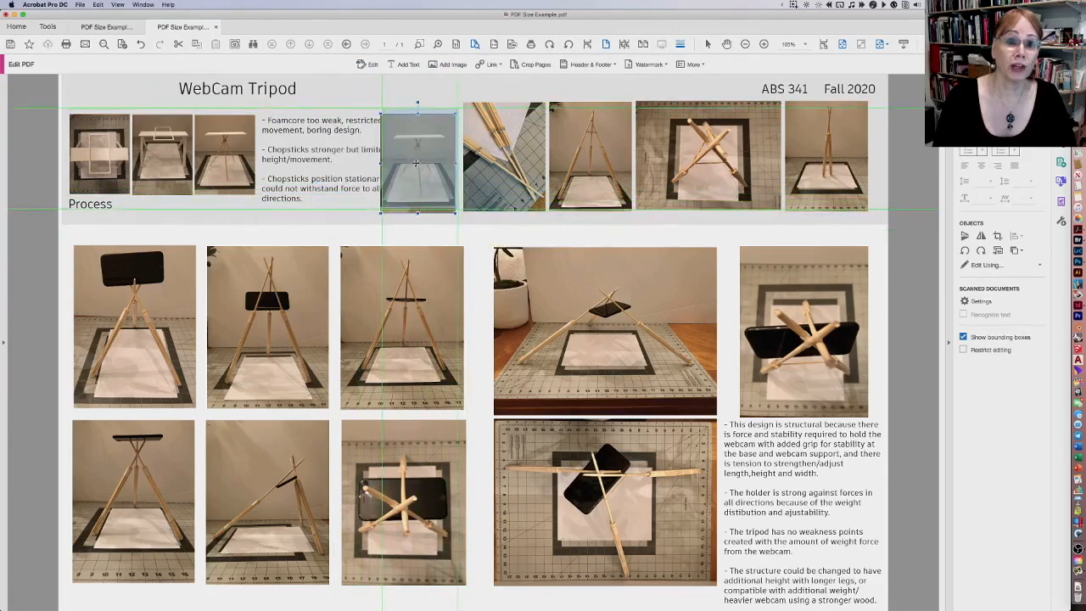
Replace the added image with PDF Size Example_Page_1_Image_0011.jpg.
right_click(417, 149)
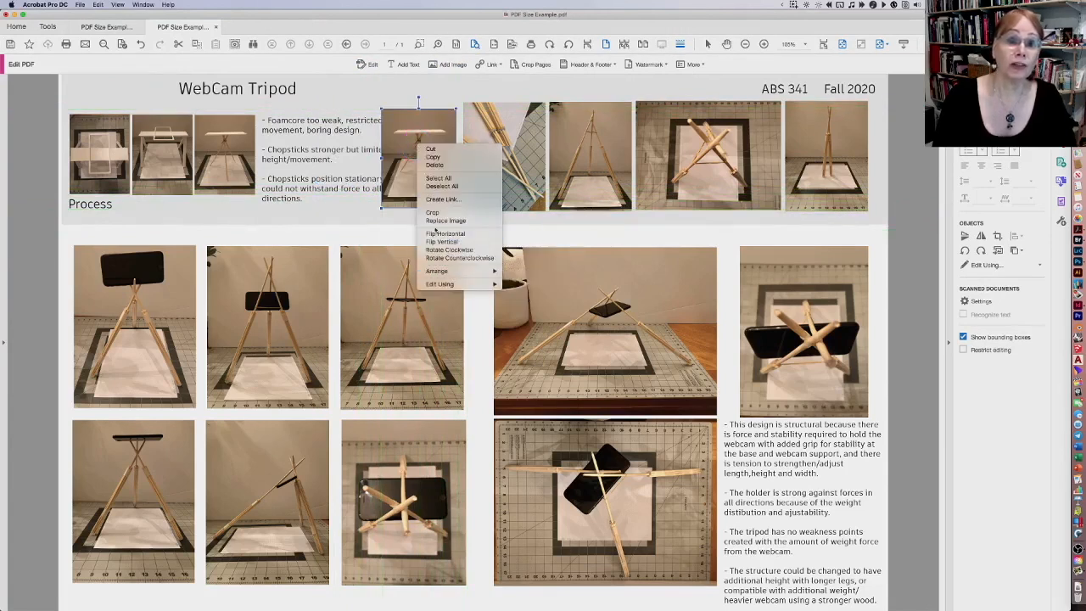
click(443, 223)
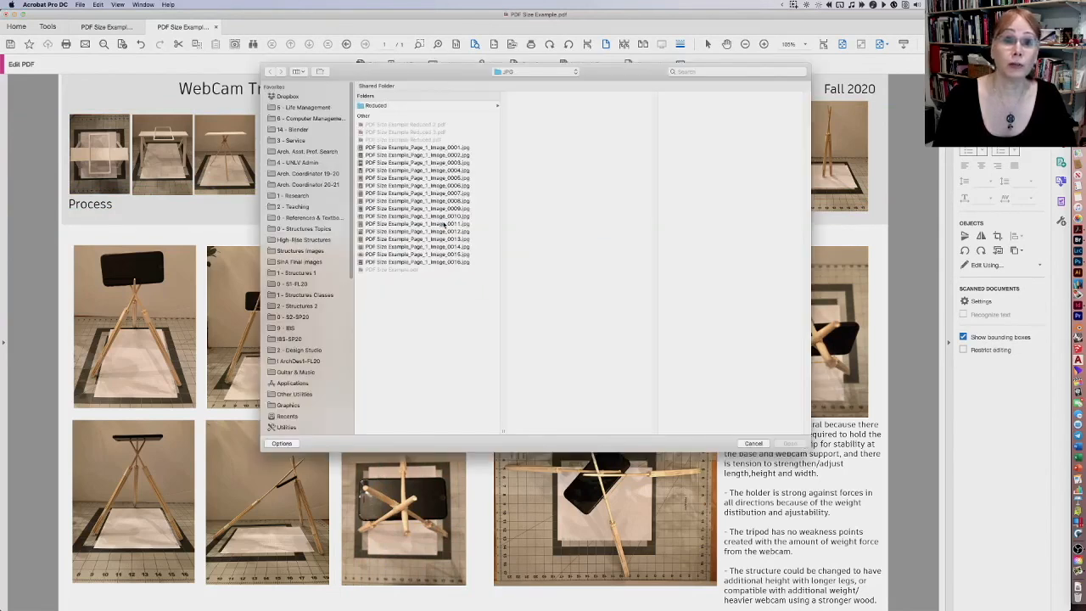
click(418, 224)
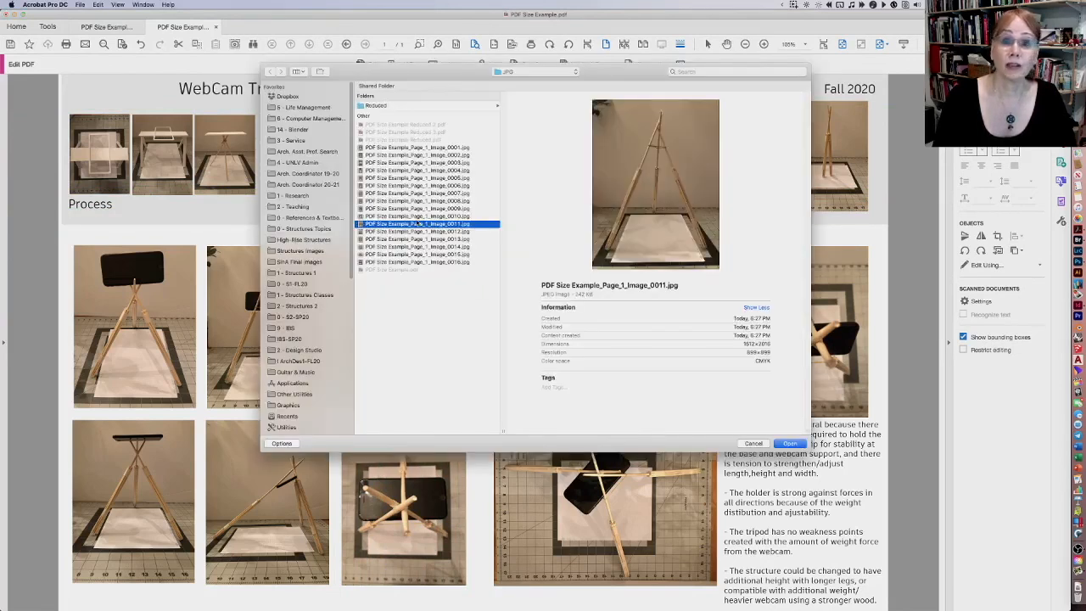
click(790, 444)
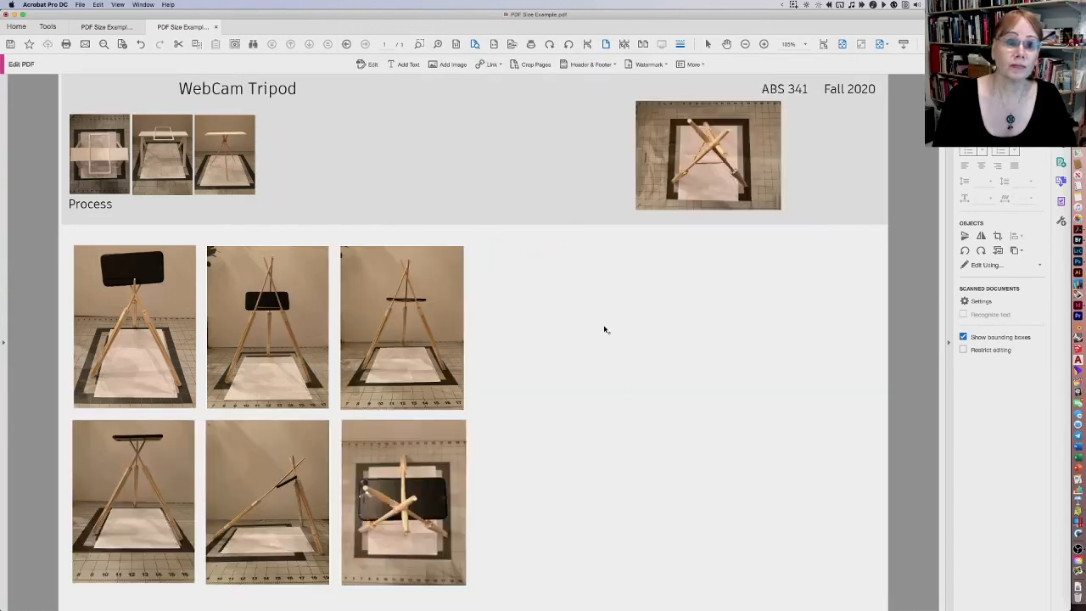
Move the replacement image over the process notes and delete it from the page.
drag(418, 176, 389, 175)
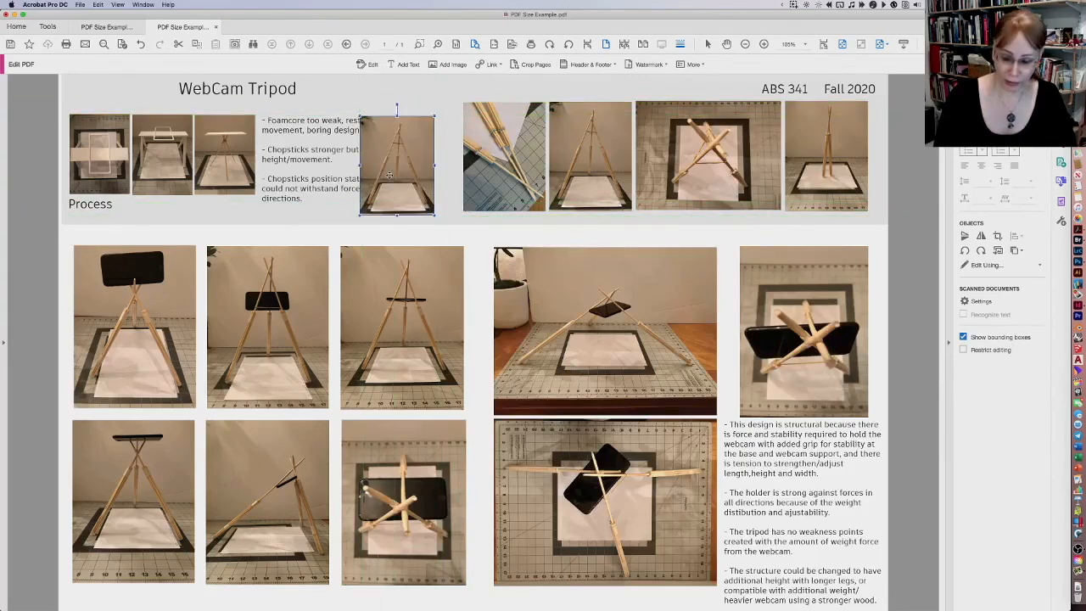
key(Delete)
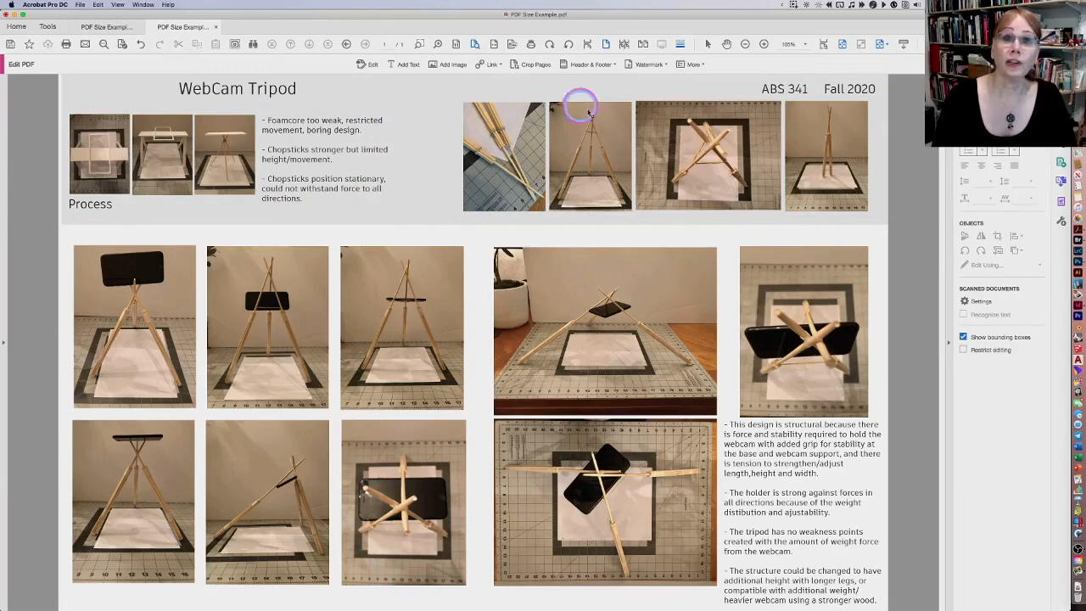
Slightly shrink the chopstick close-up photo in the page's header row and close the Edit PDF tool.
click(368, 64)
click(511, 141)
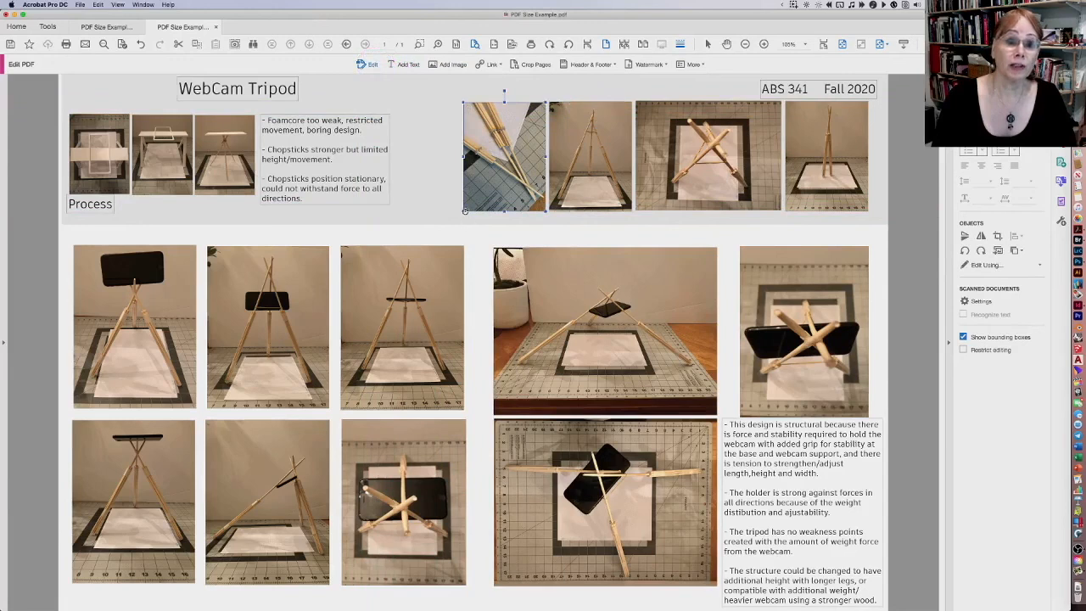
drag(465, 210, 416, 216)
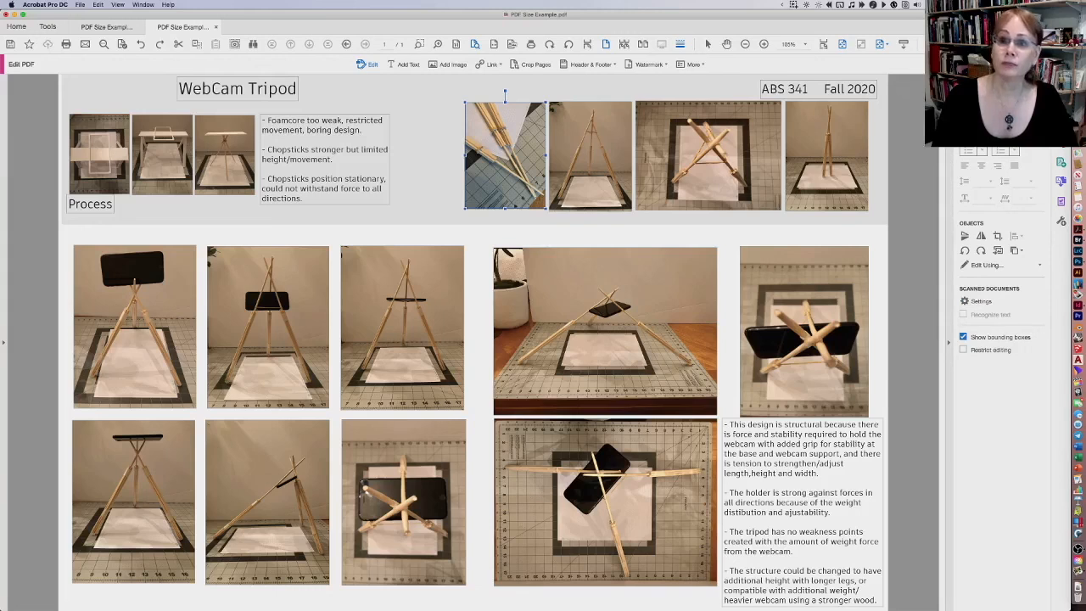
click(1055, 65)
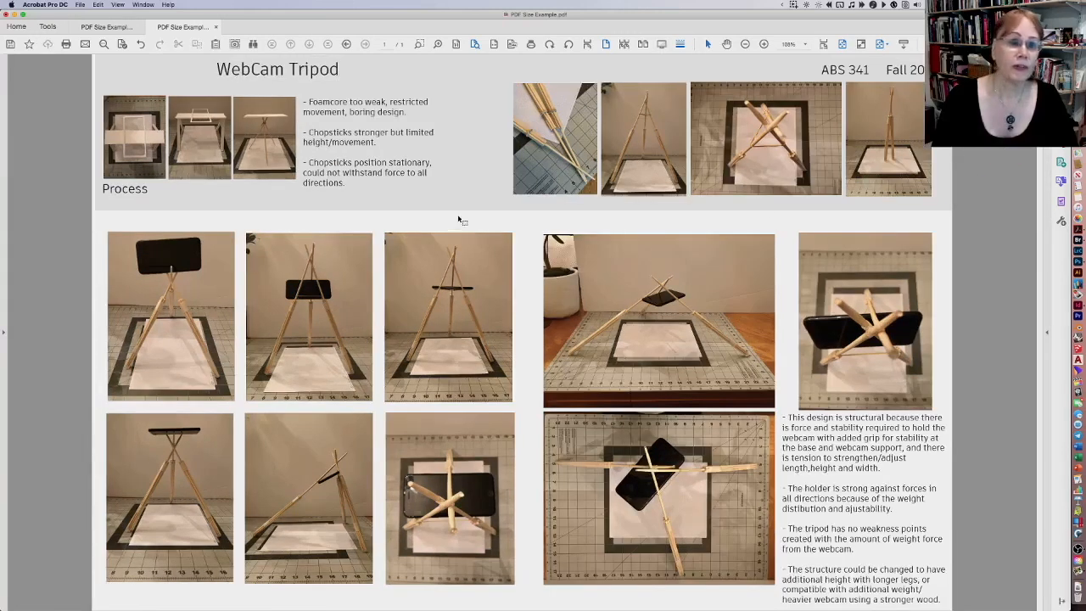